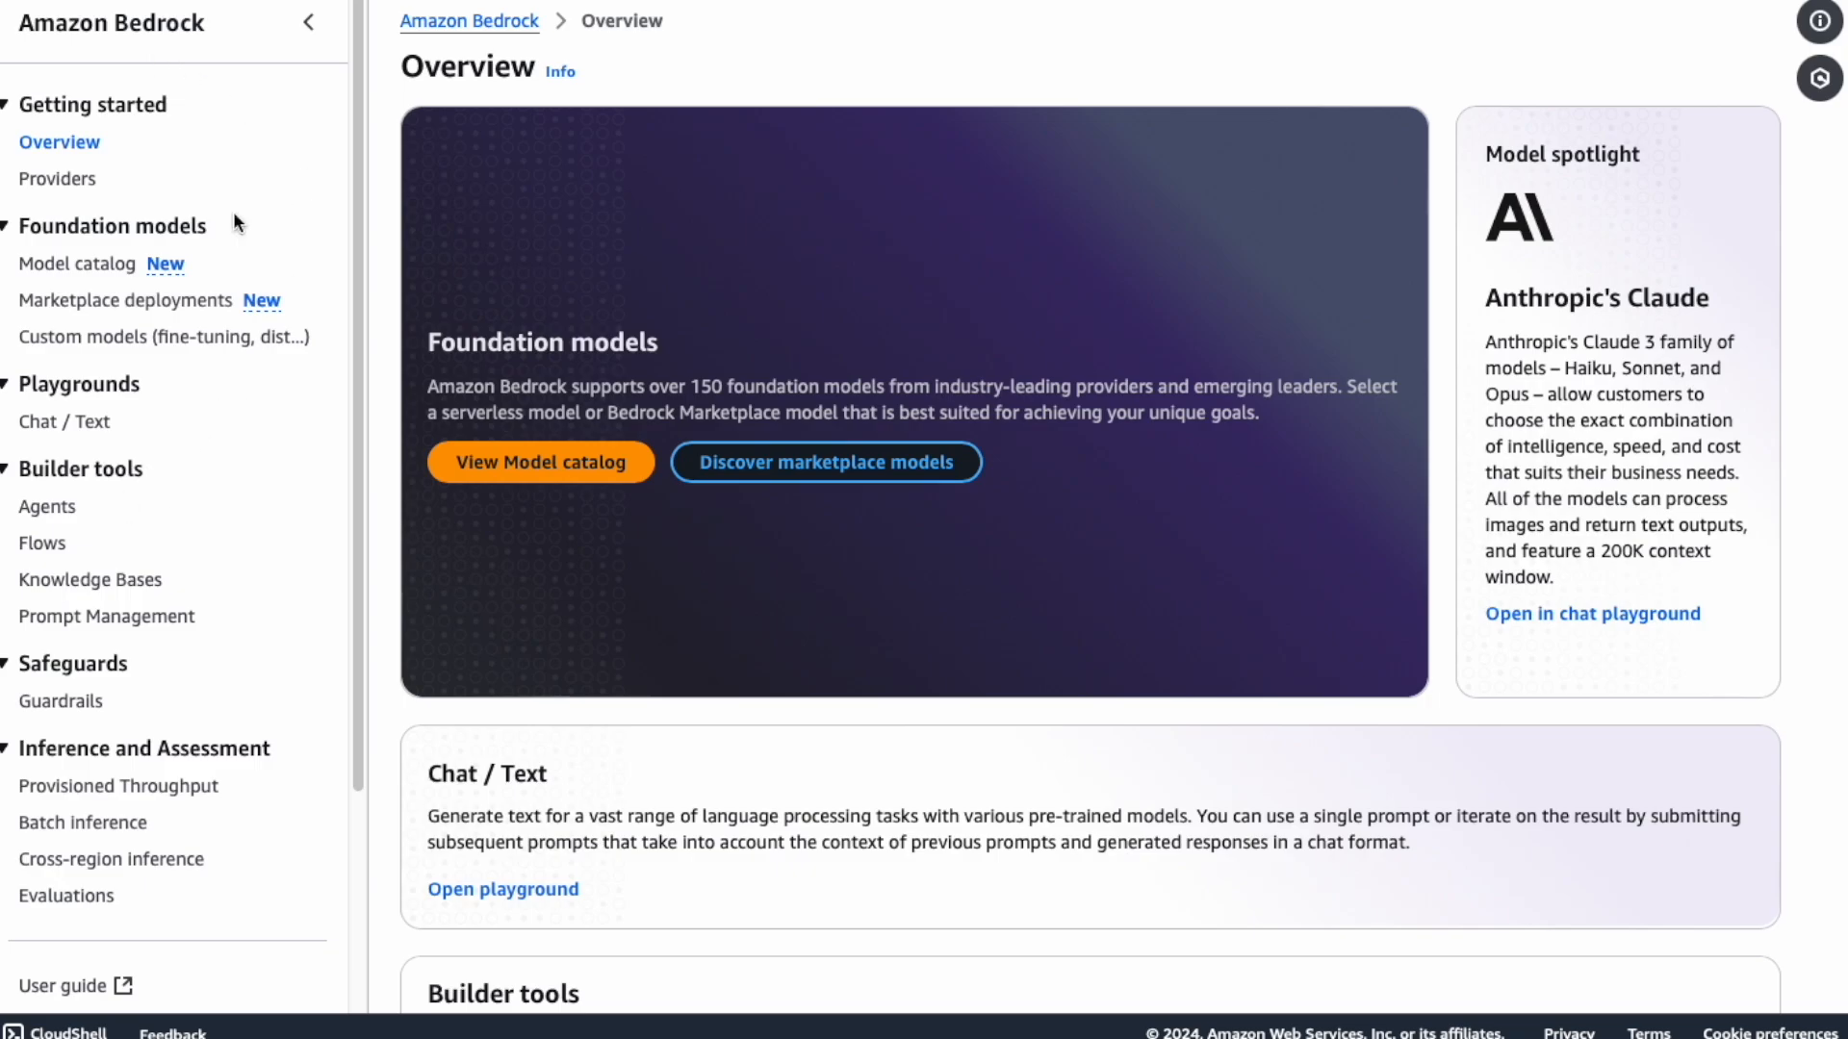
Step: Create an agent named content-strategist with the description "an agent that generates creative social media content ideas"
click(50, 510)
click(1684, 475)
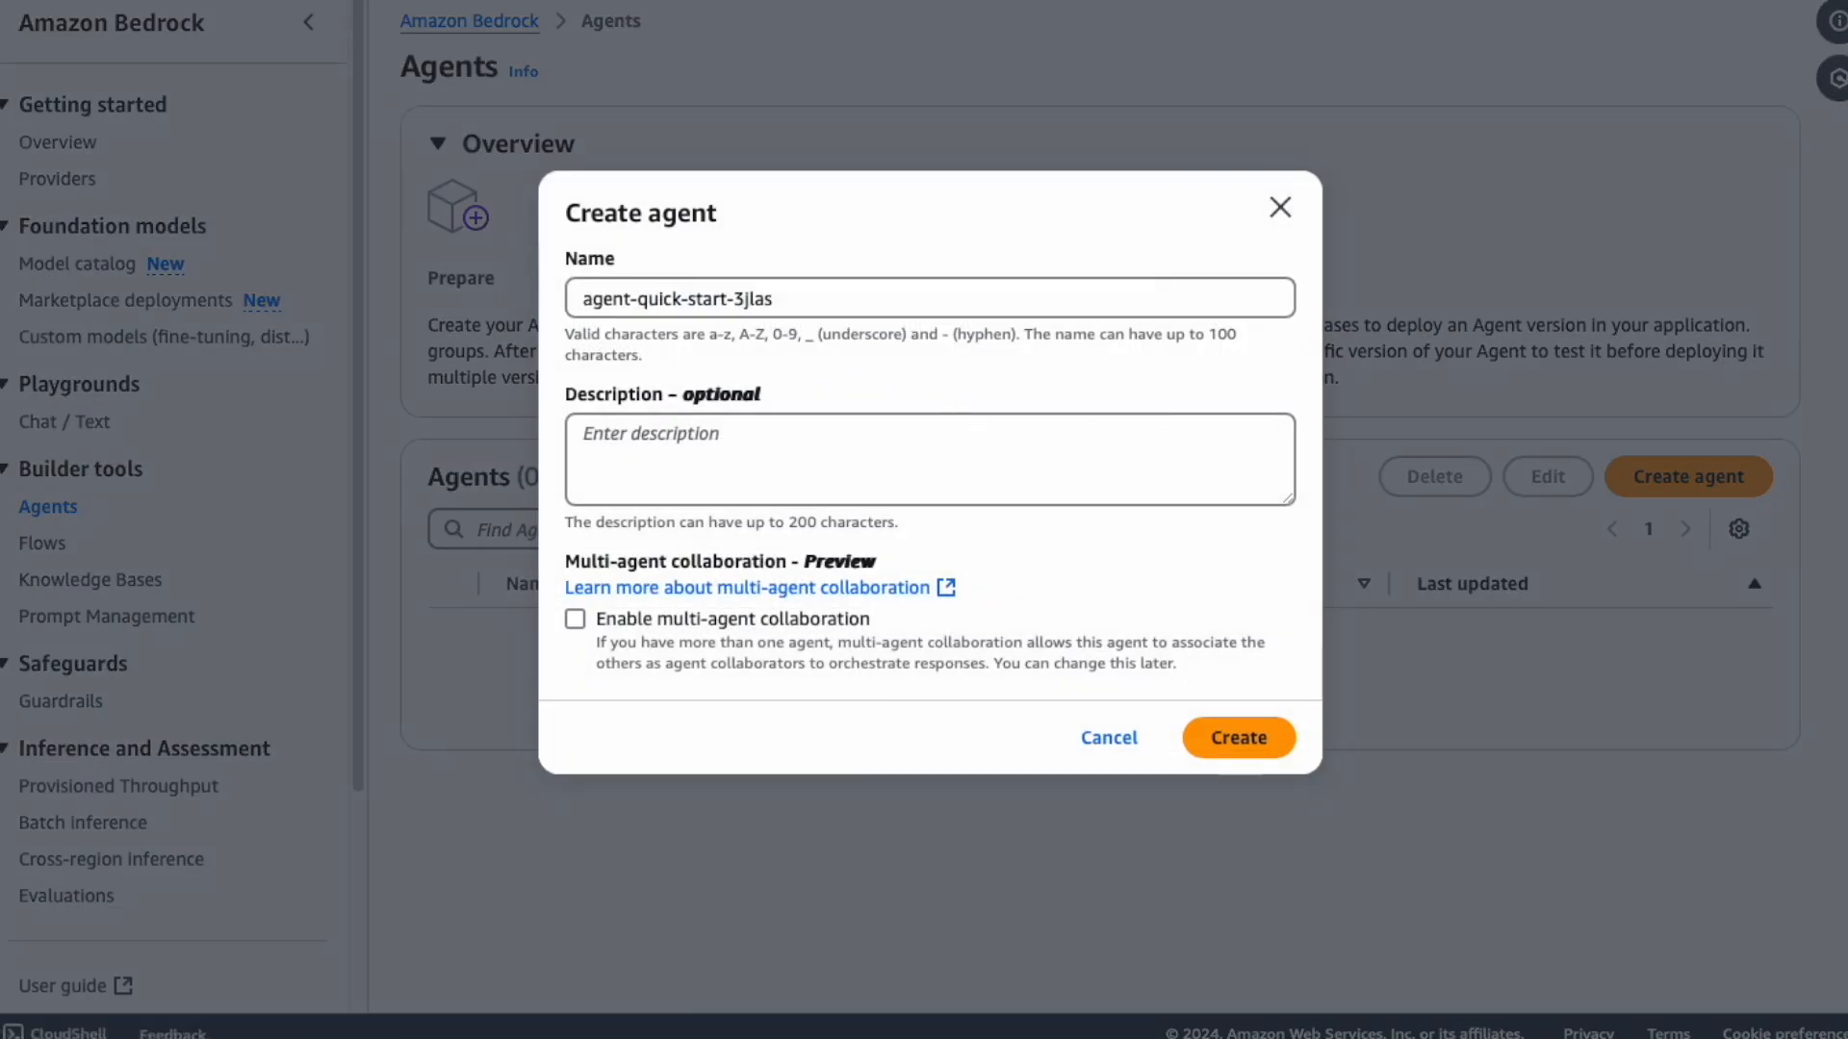
triple_click(732, 298)
text(content-strategist)
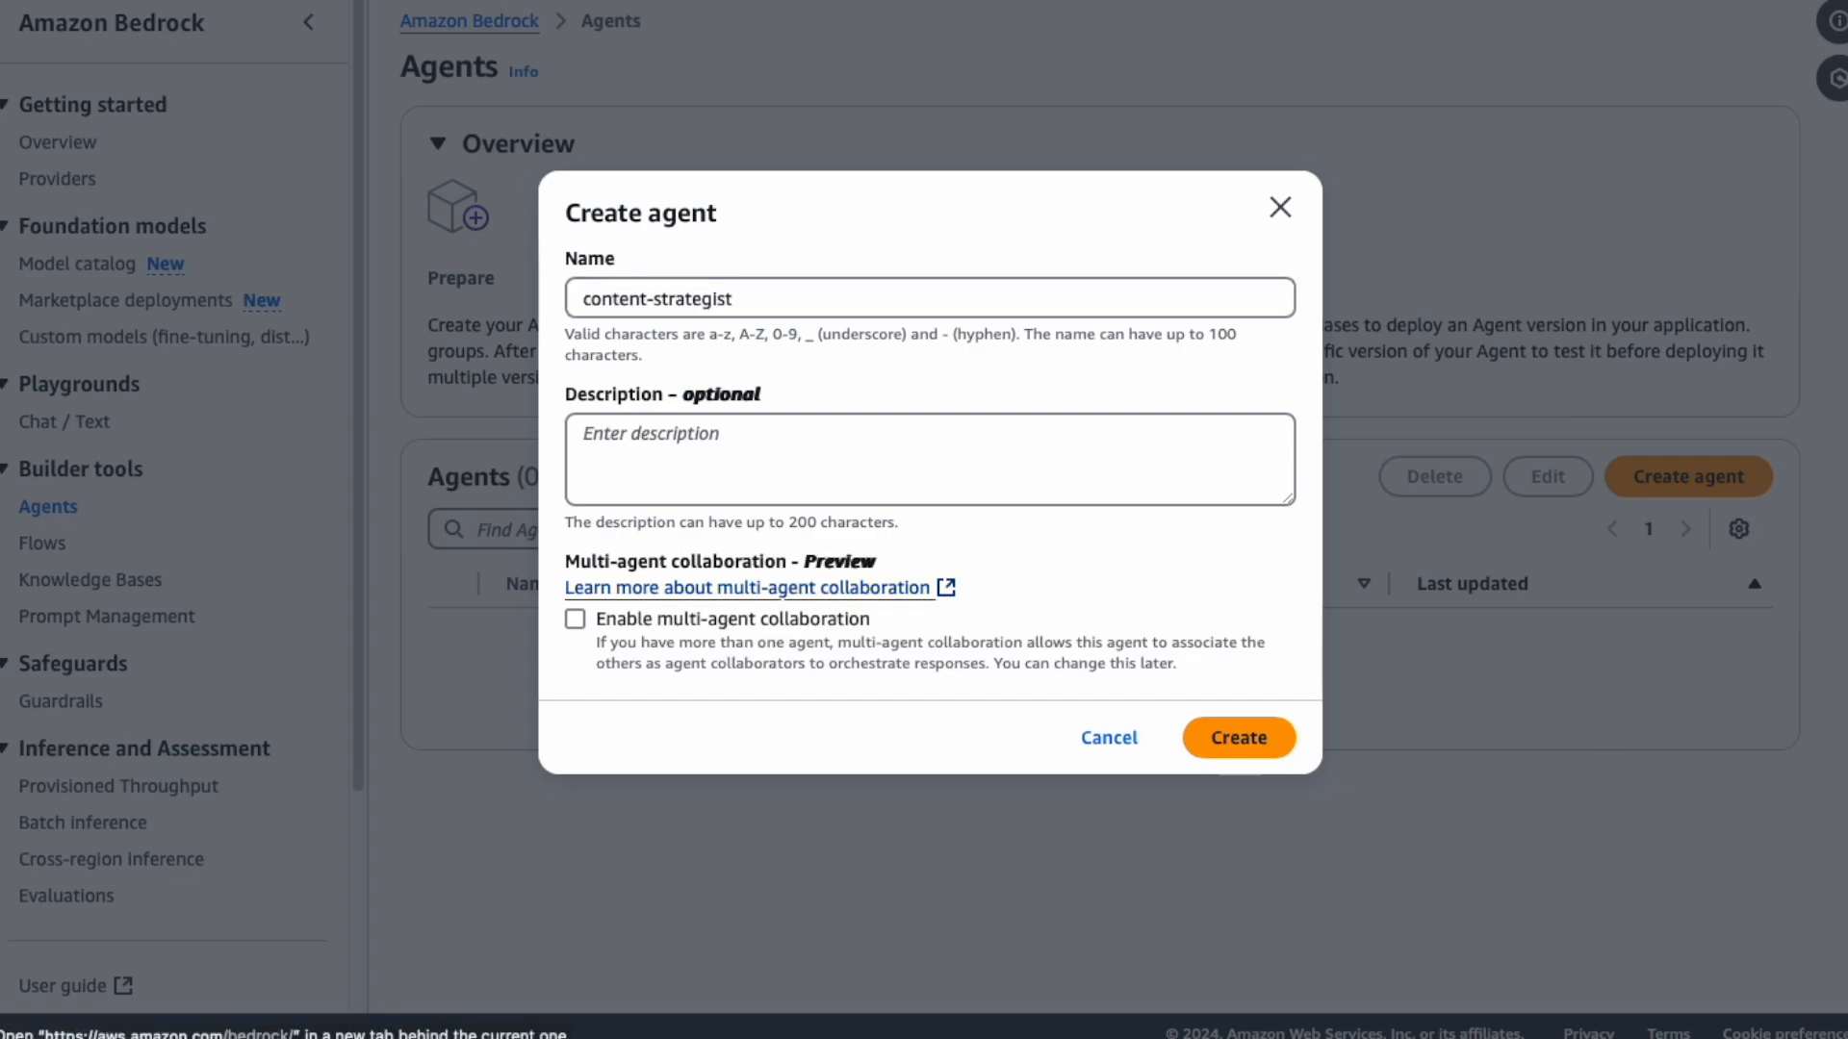
click(653, 460)
text(an agent that generates creative social media content ideas)
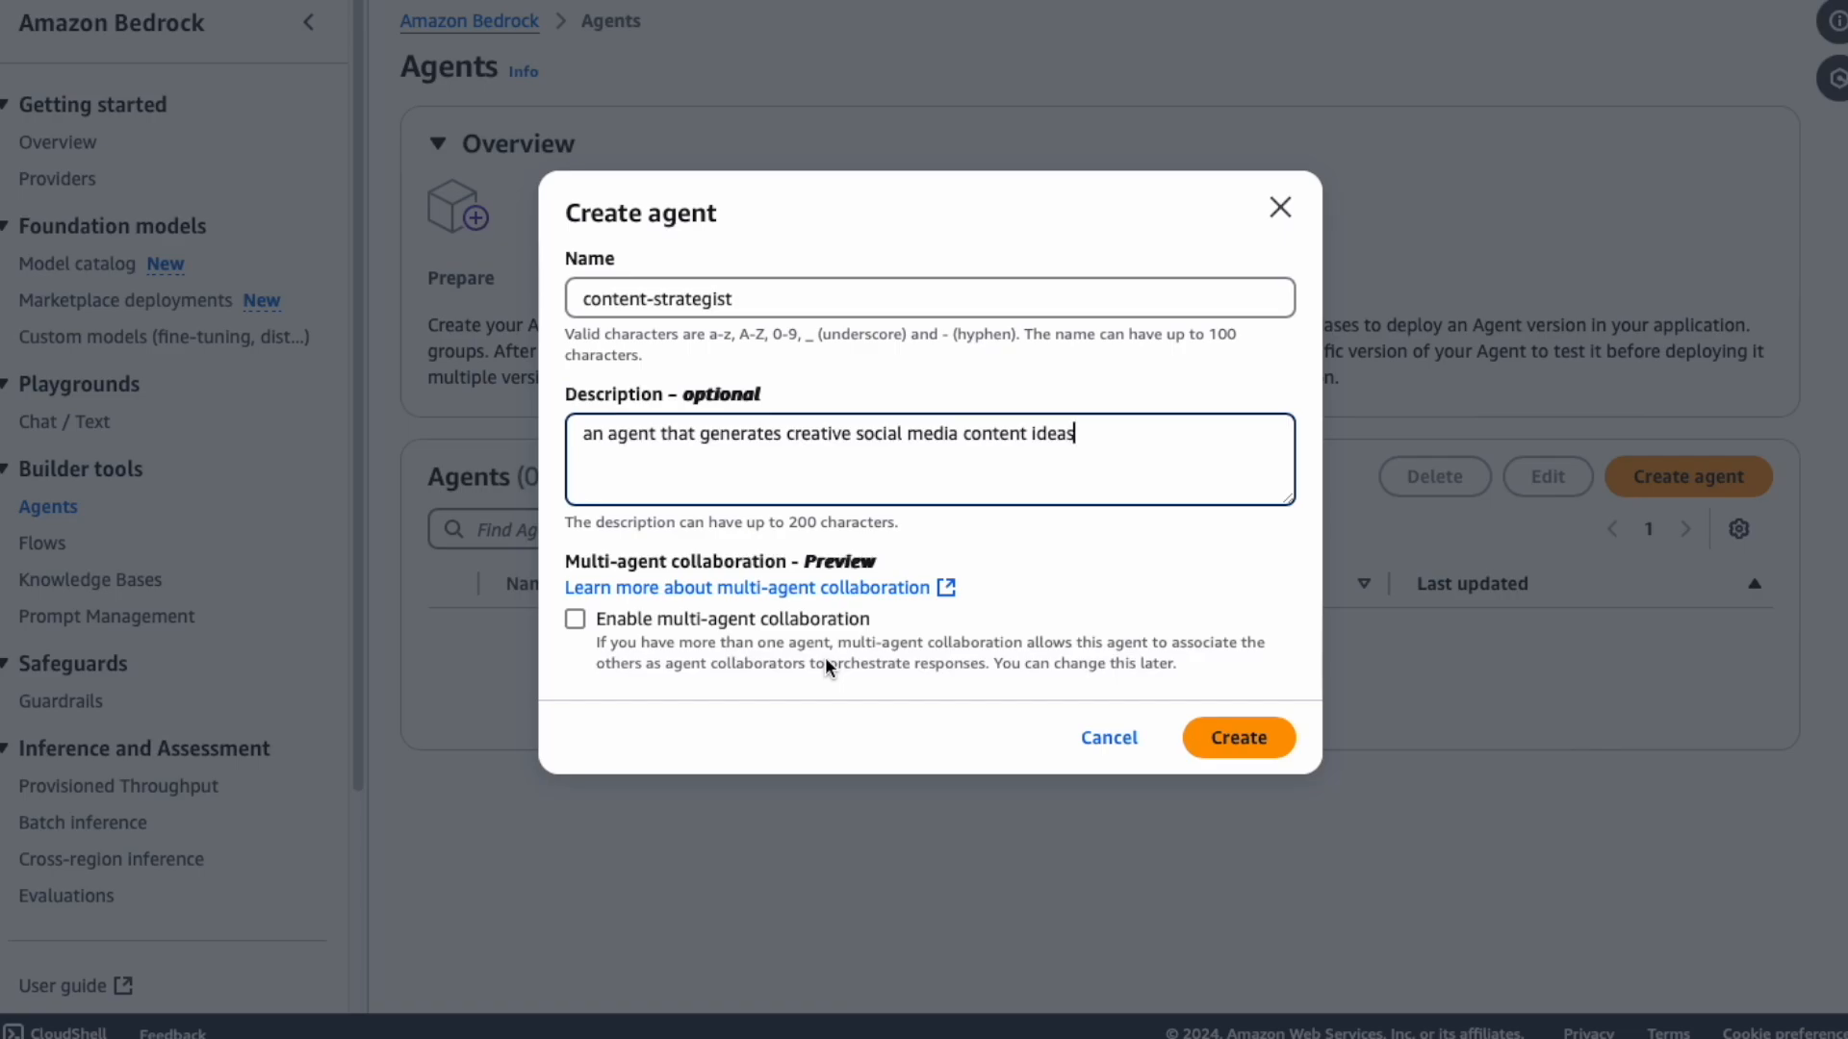
click(1259, 738)
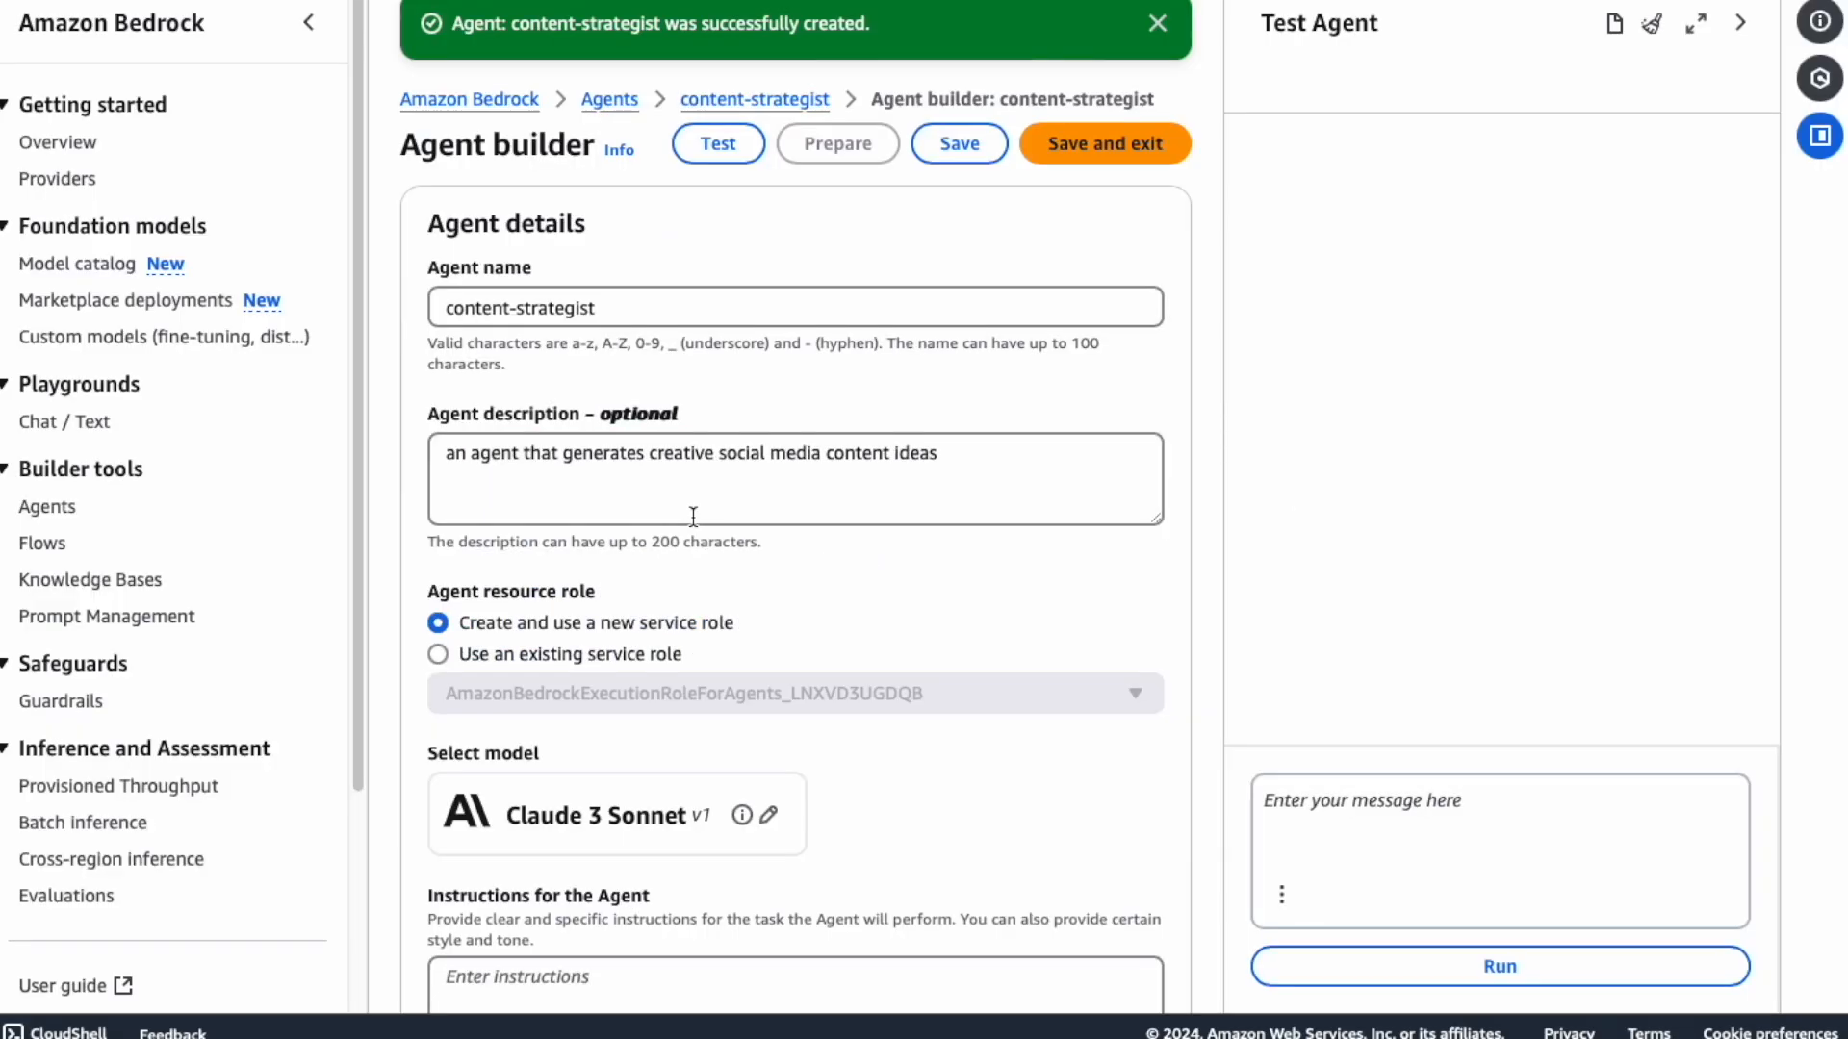
Step: Examine the models available for the content-strategist agent without changing the selected model
scroll(692, 517, down, 2)
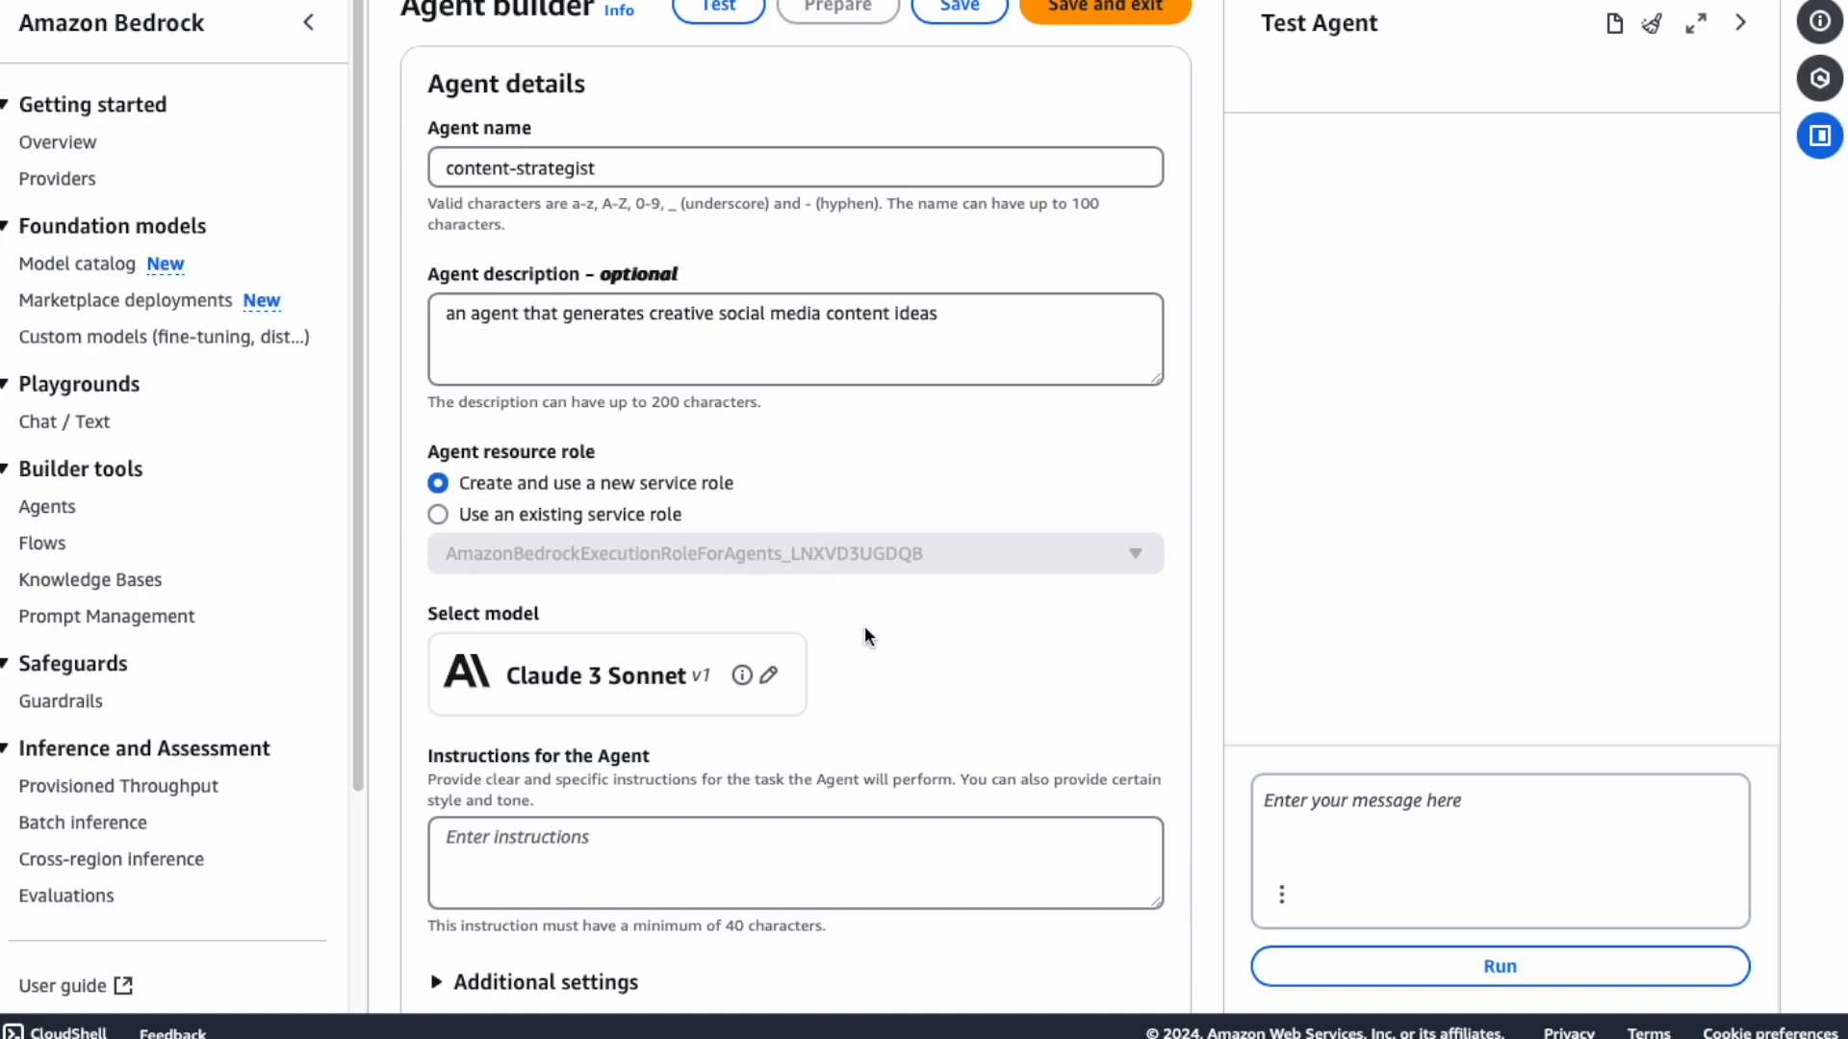
scroll(864, 628, down, 1)
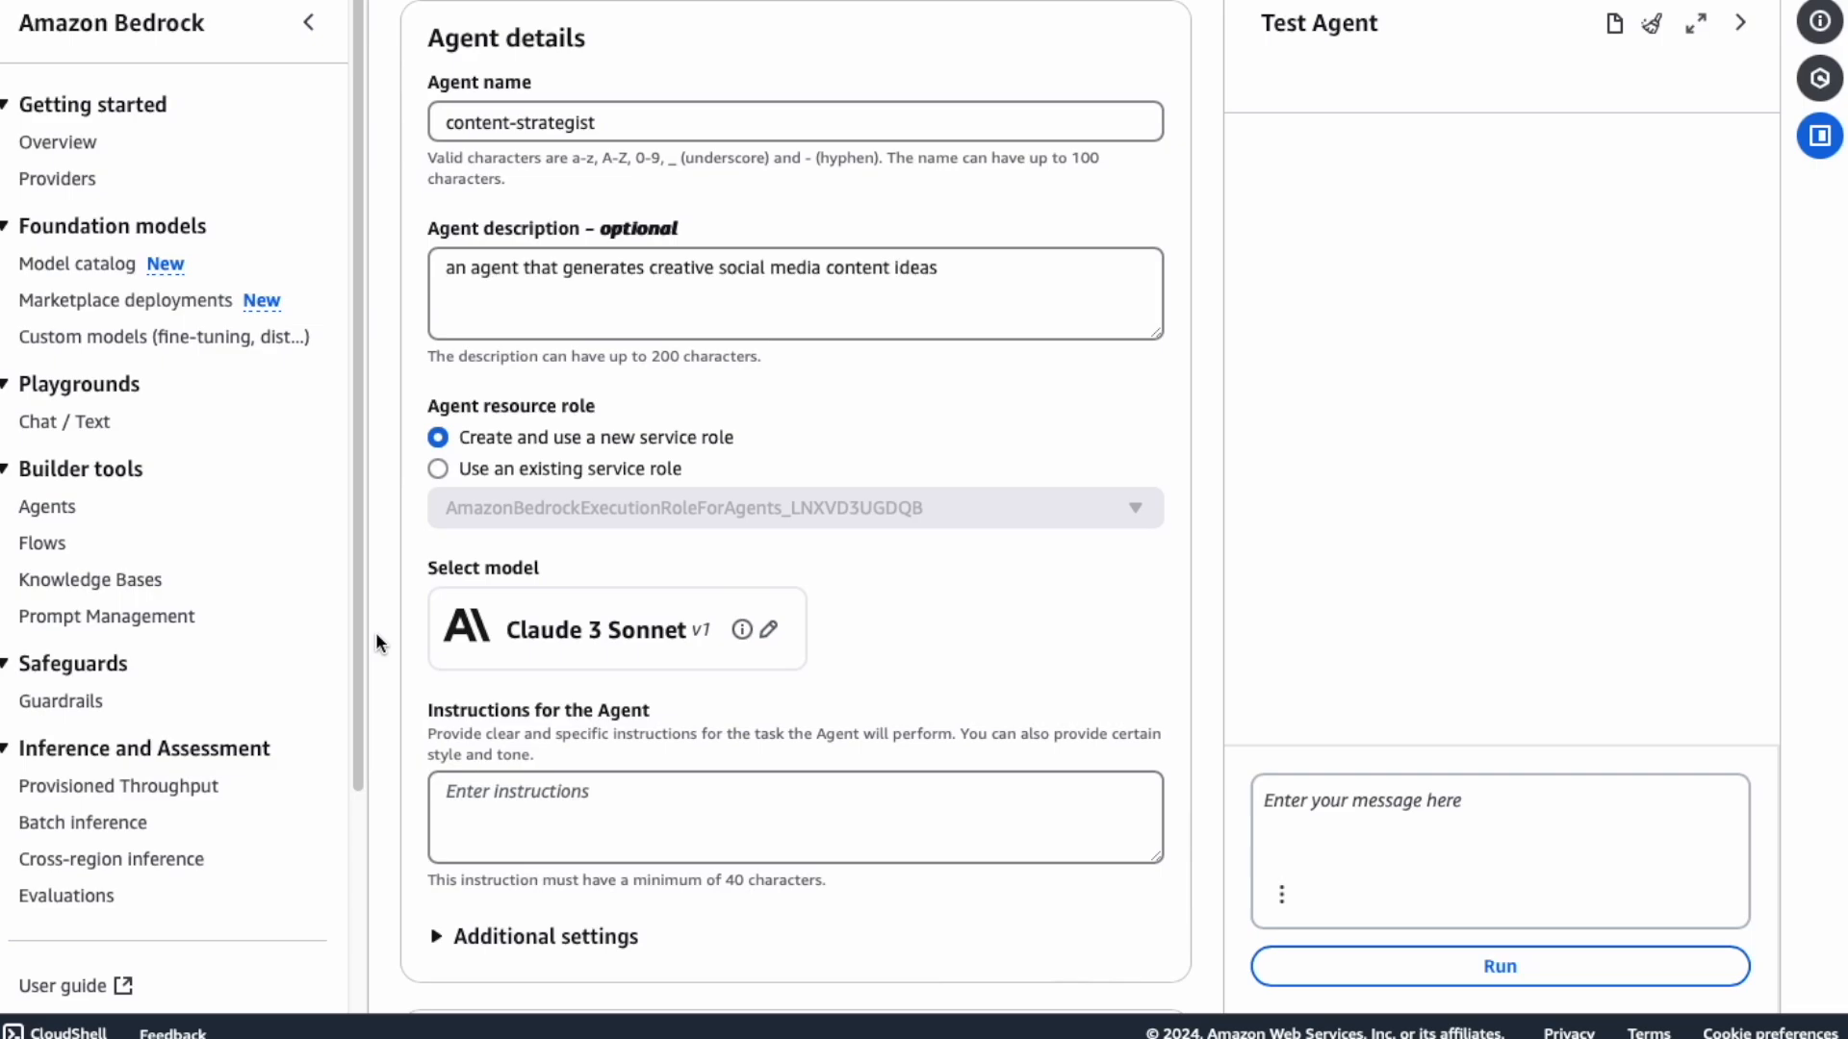
click(769, 631)
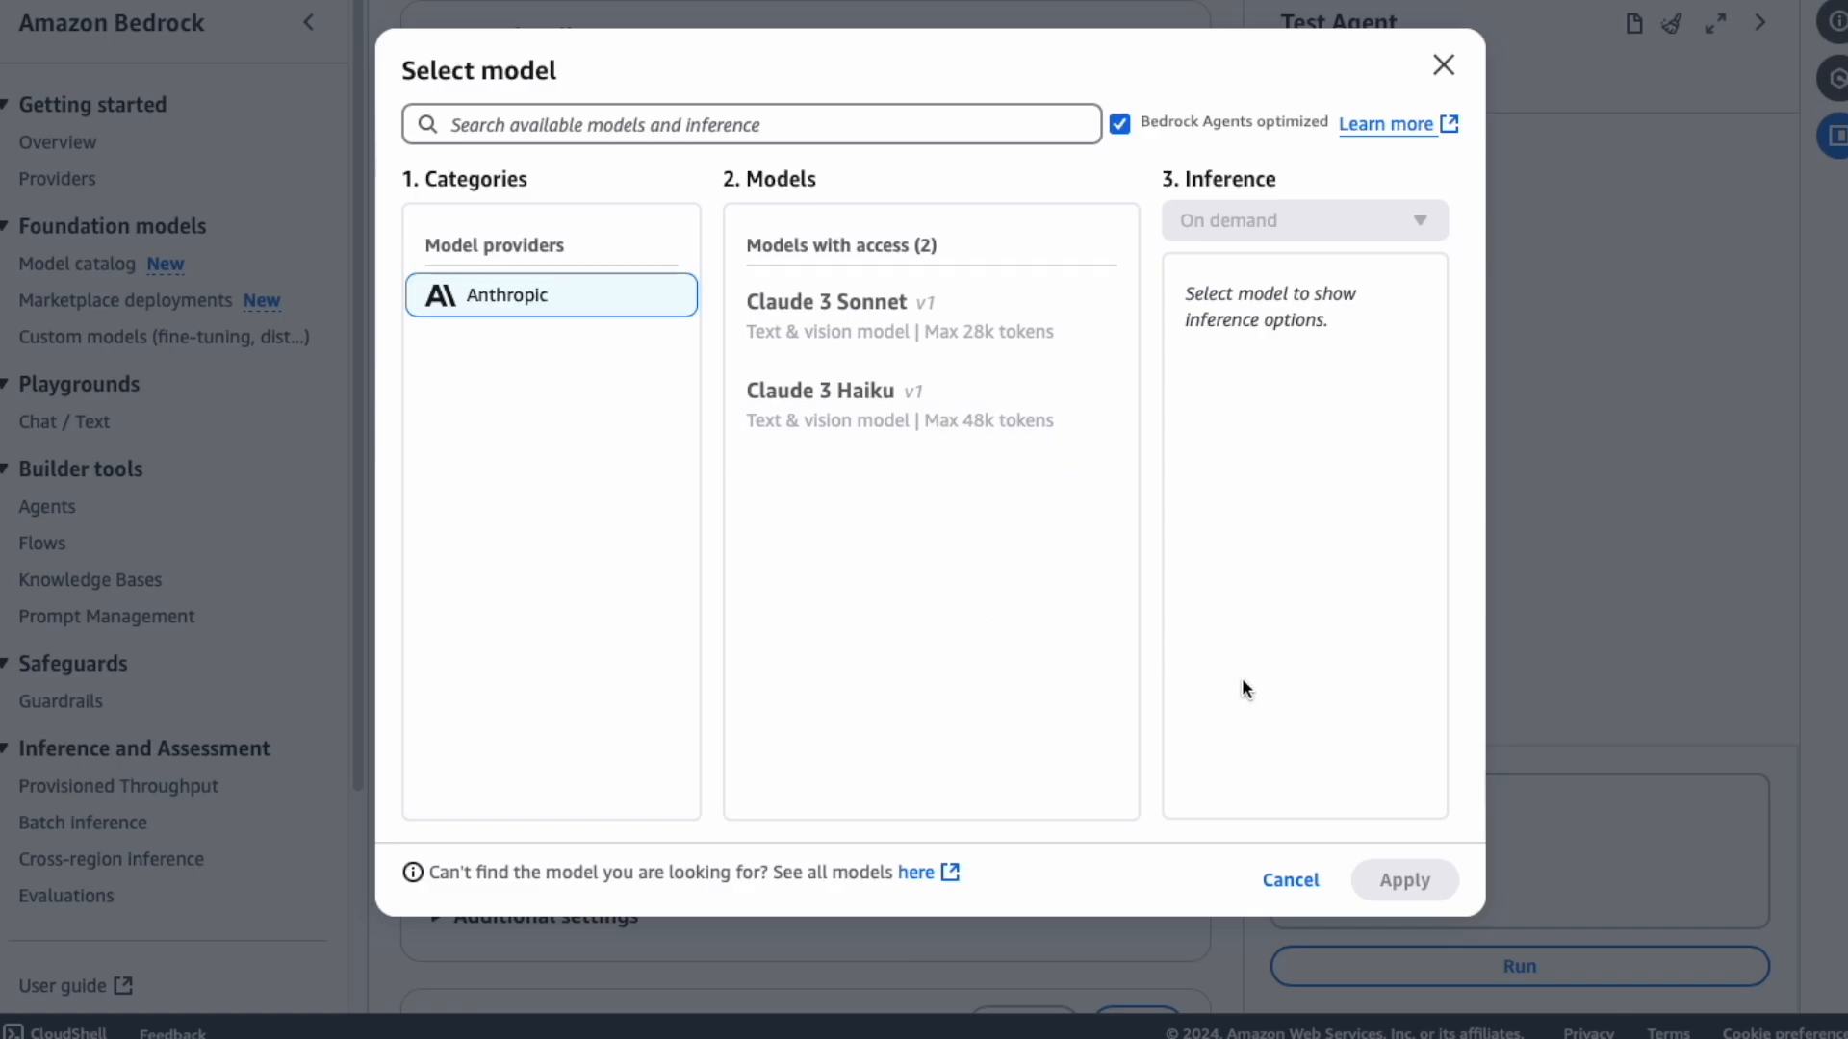
click(1291, 879)
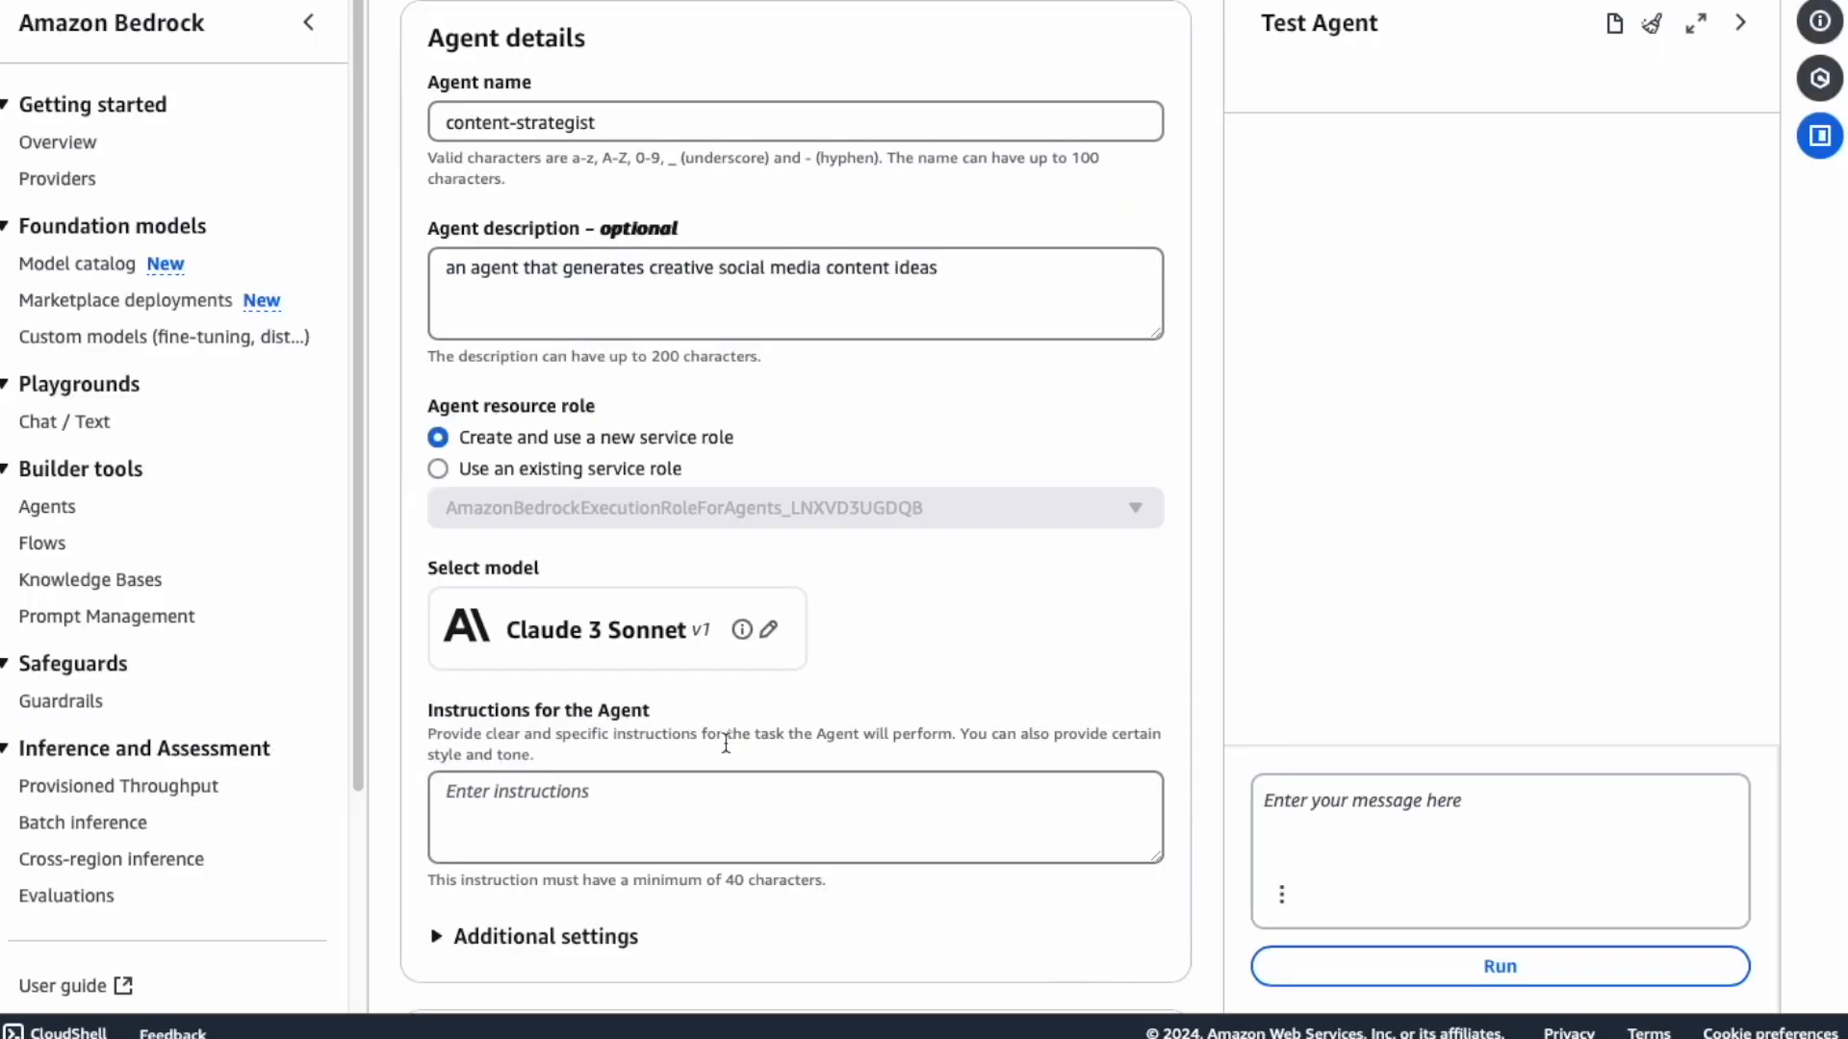
Step: Enter instructions making the agent a social media content strategist whose suggestions include a topic, content type, specific copy and relevant hashtags
scroll(725, 744, down, 3)
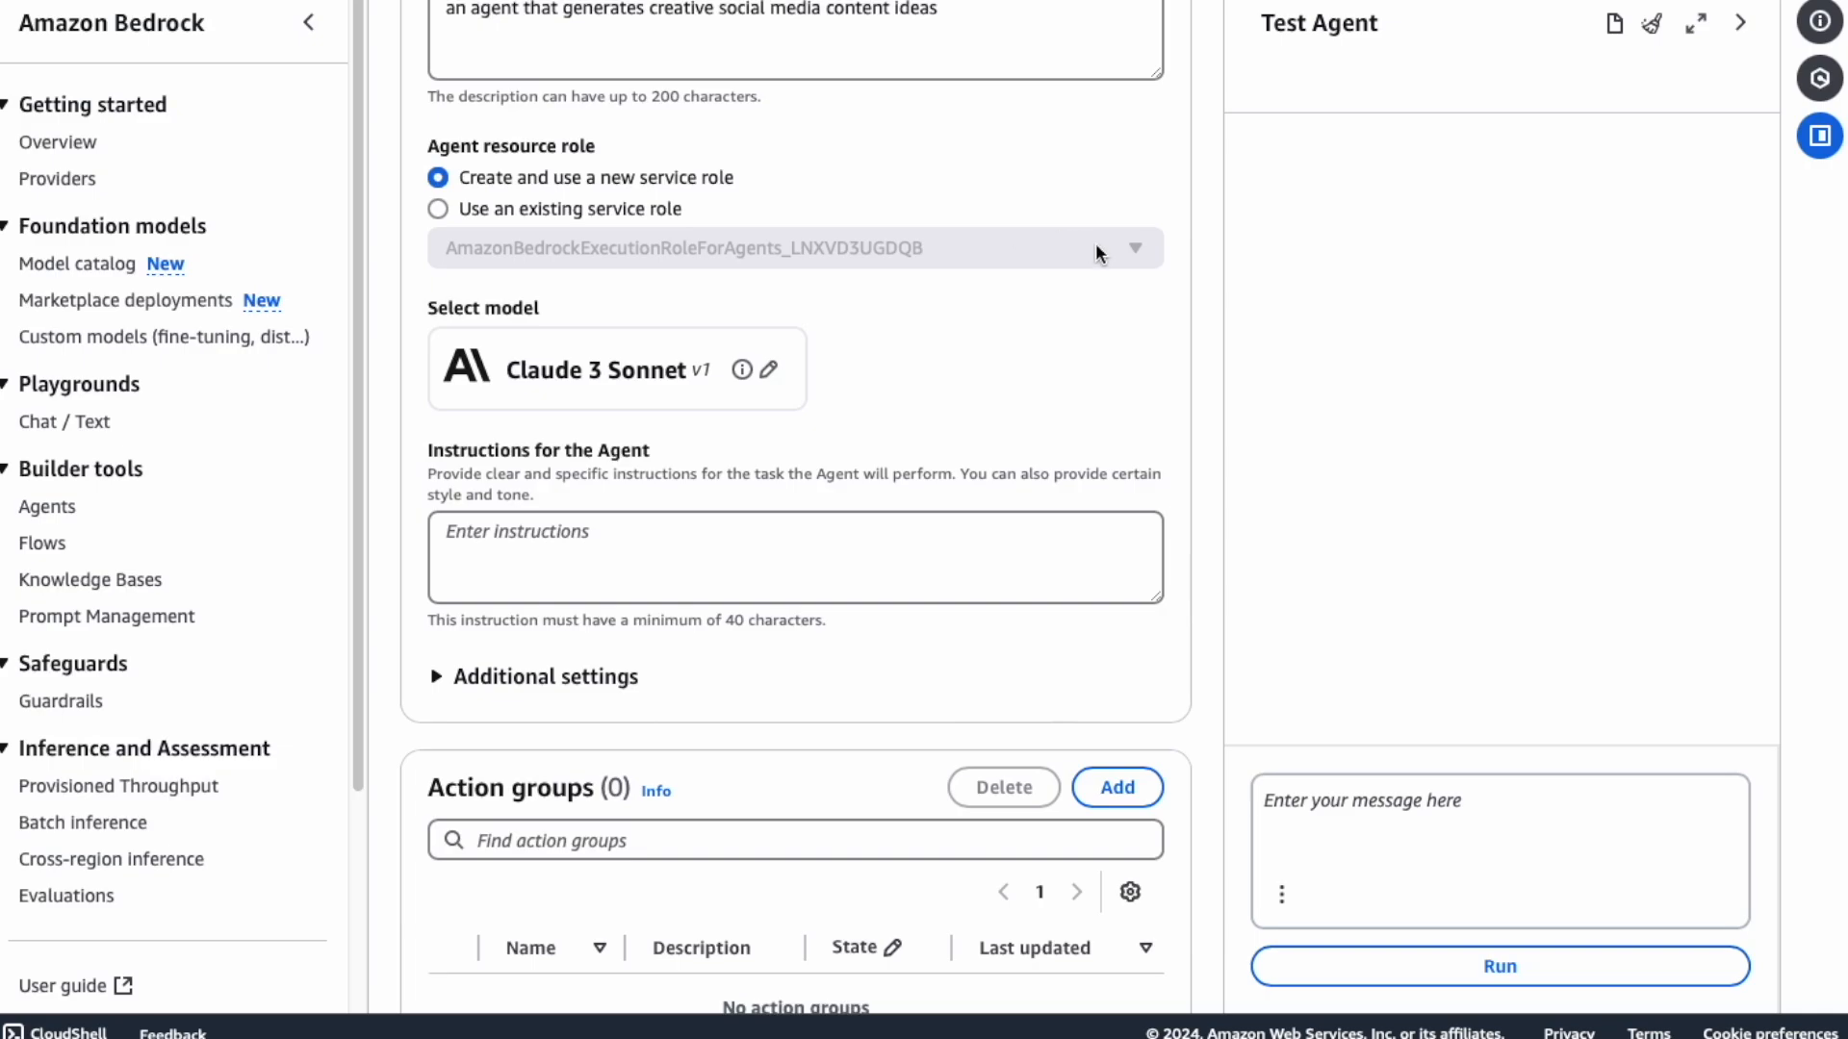
click(578, 577)
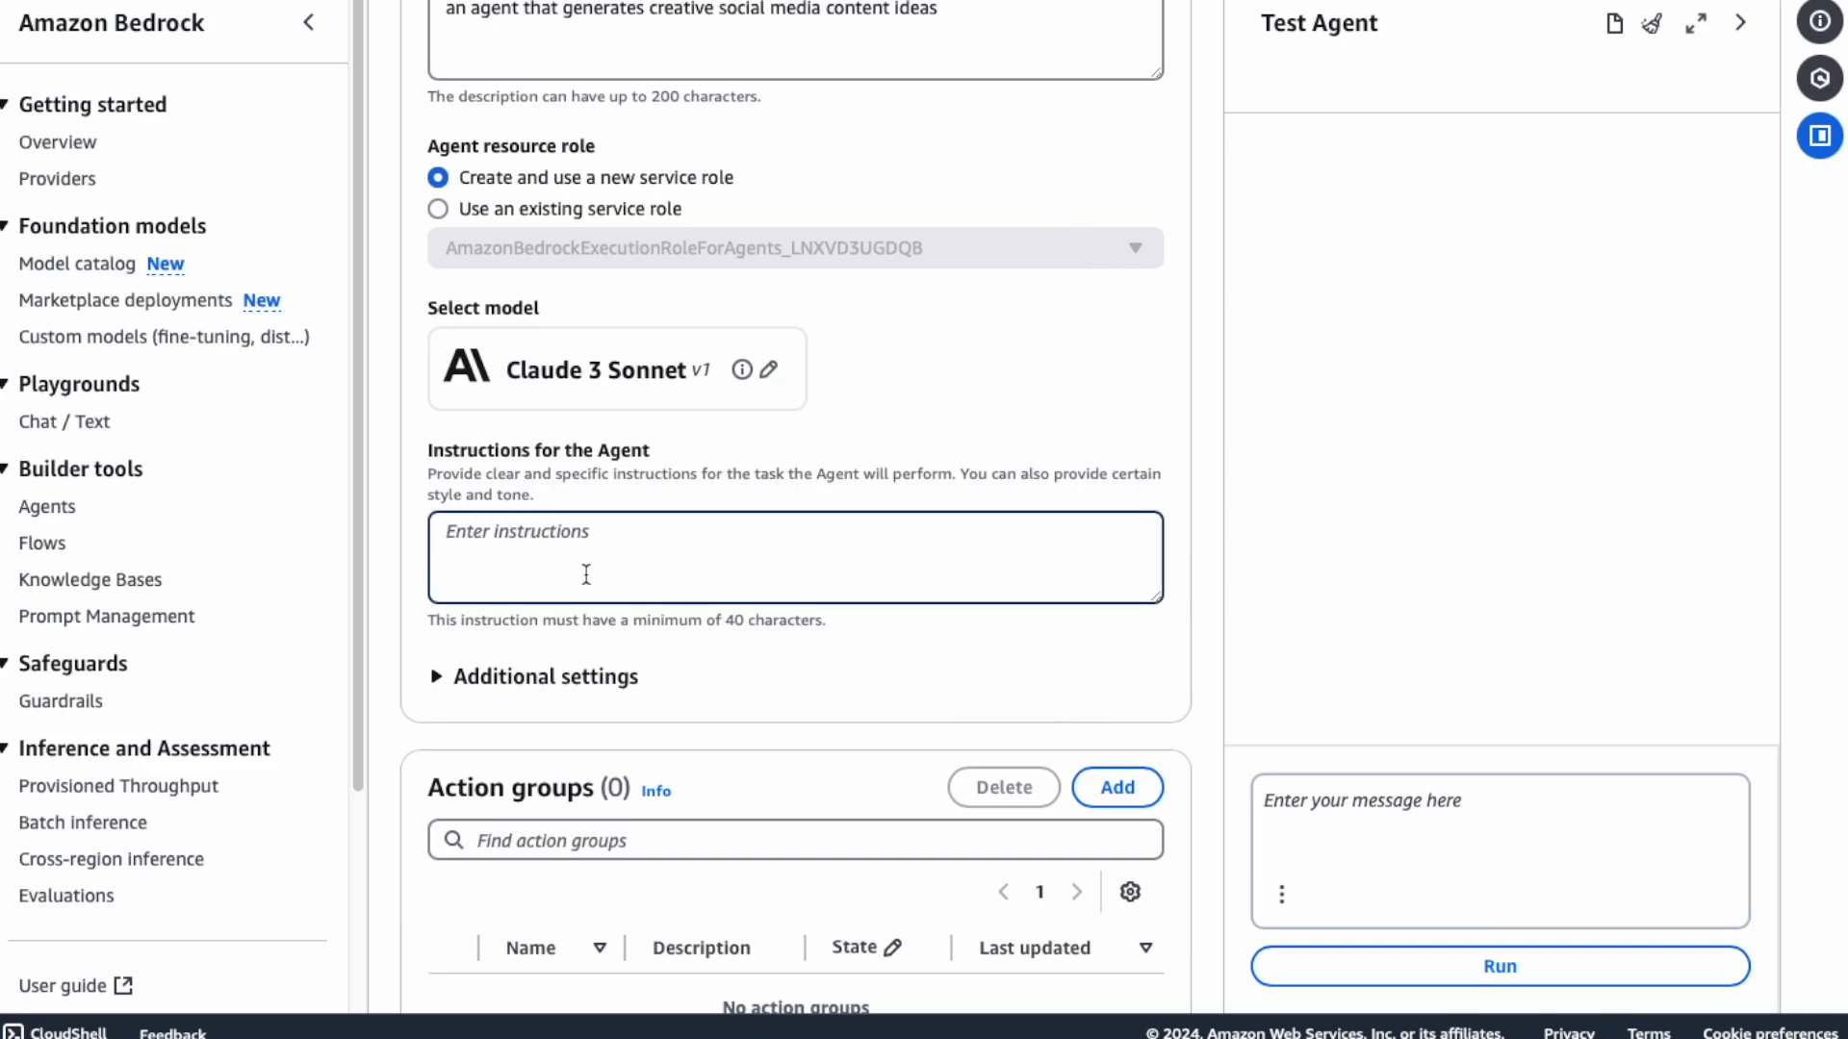
key(ctrl+v)
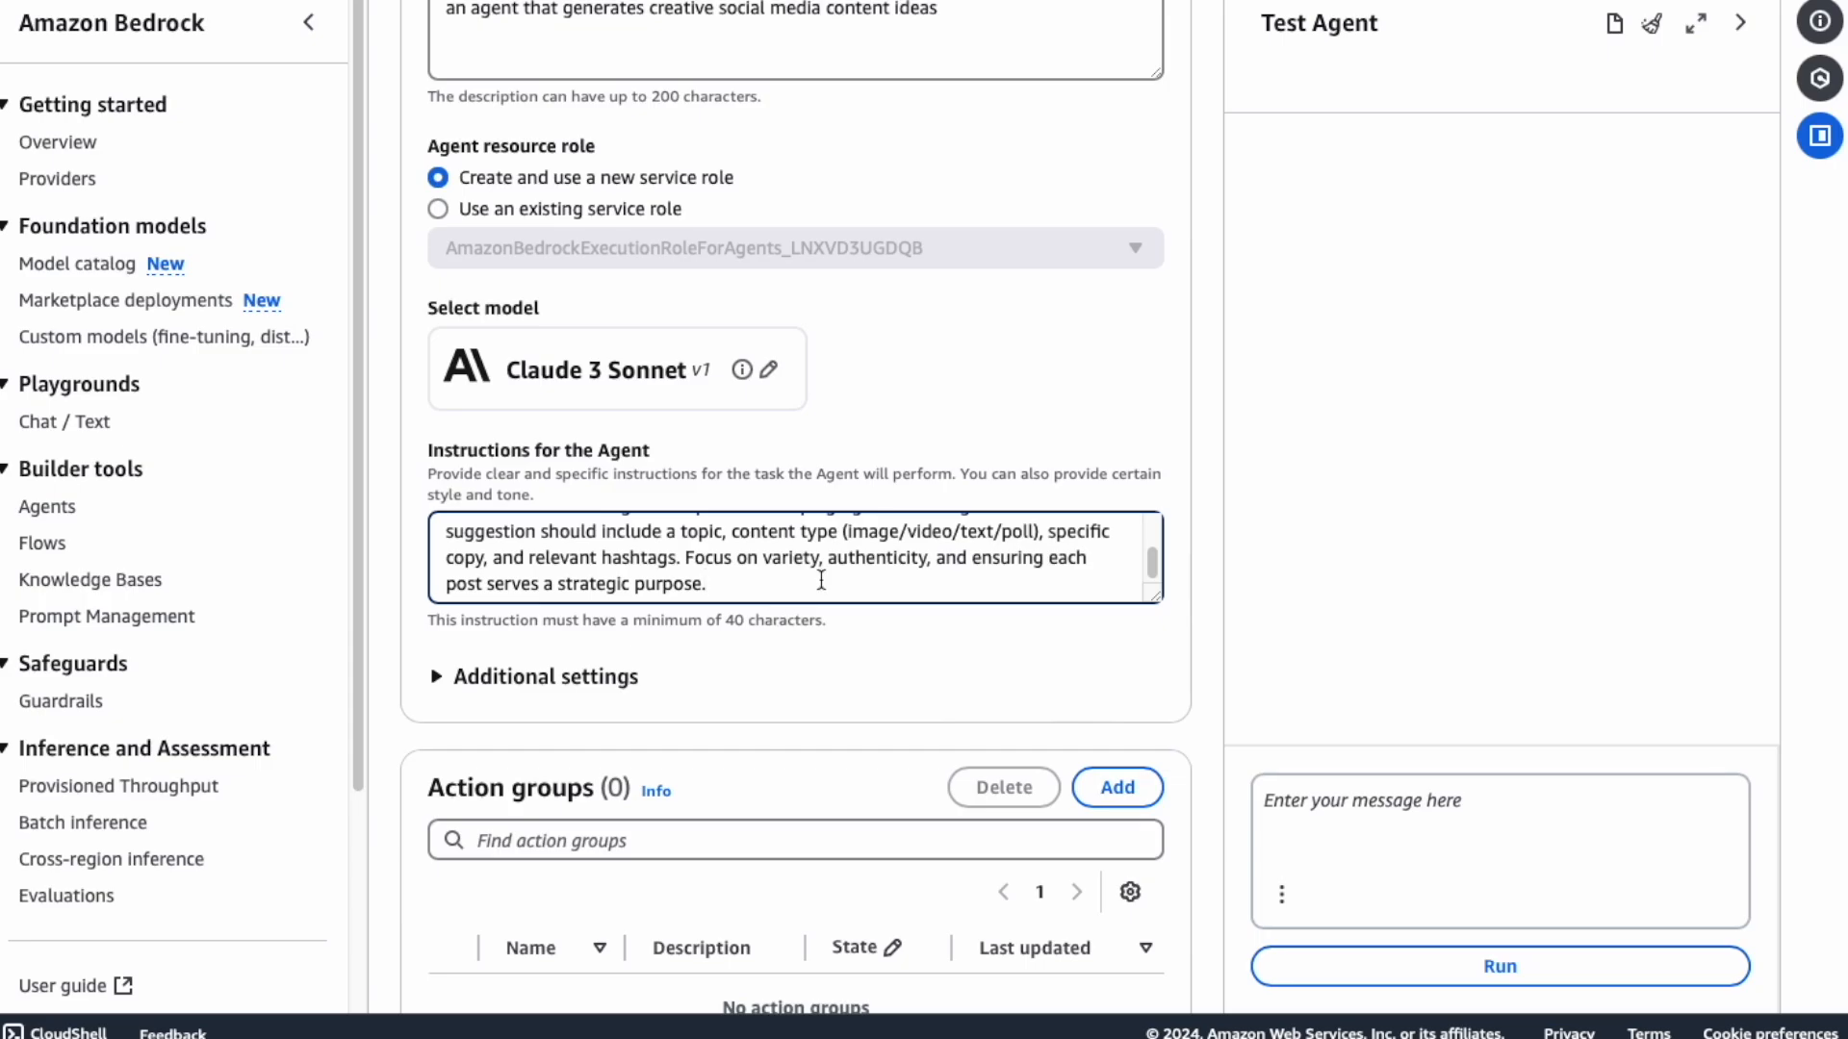
scroll(820, 586, up, 3)
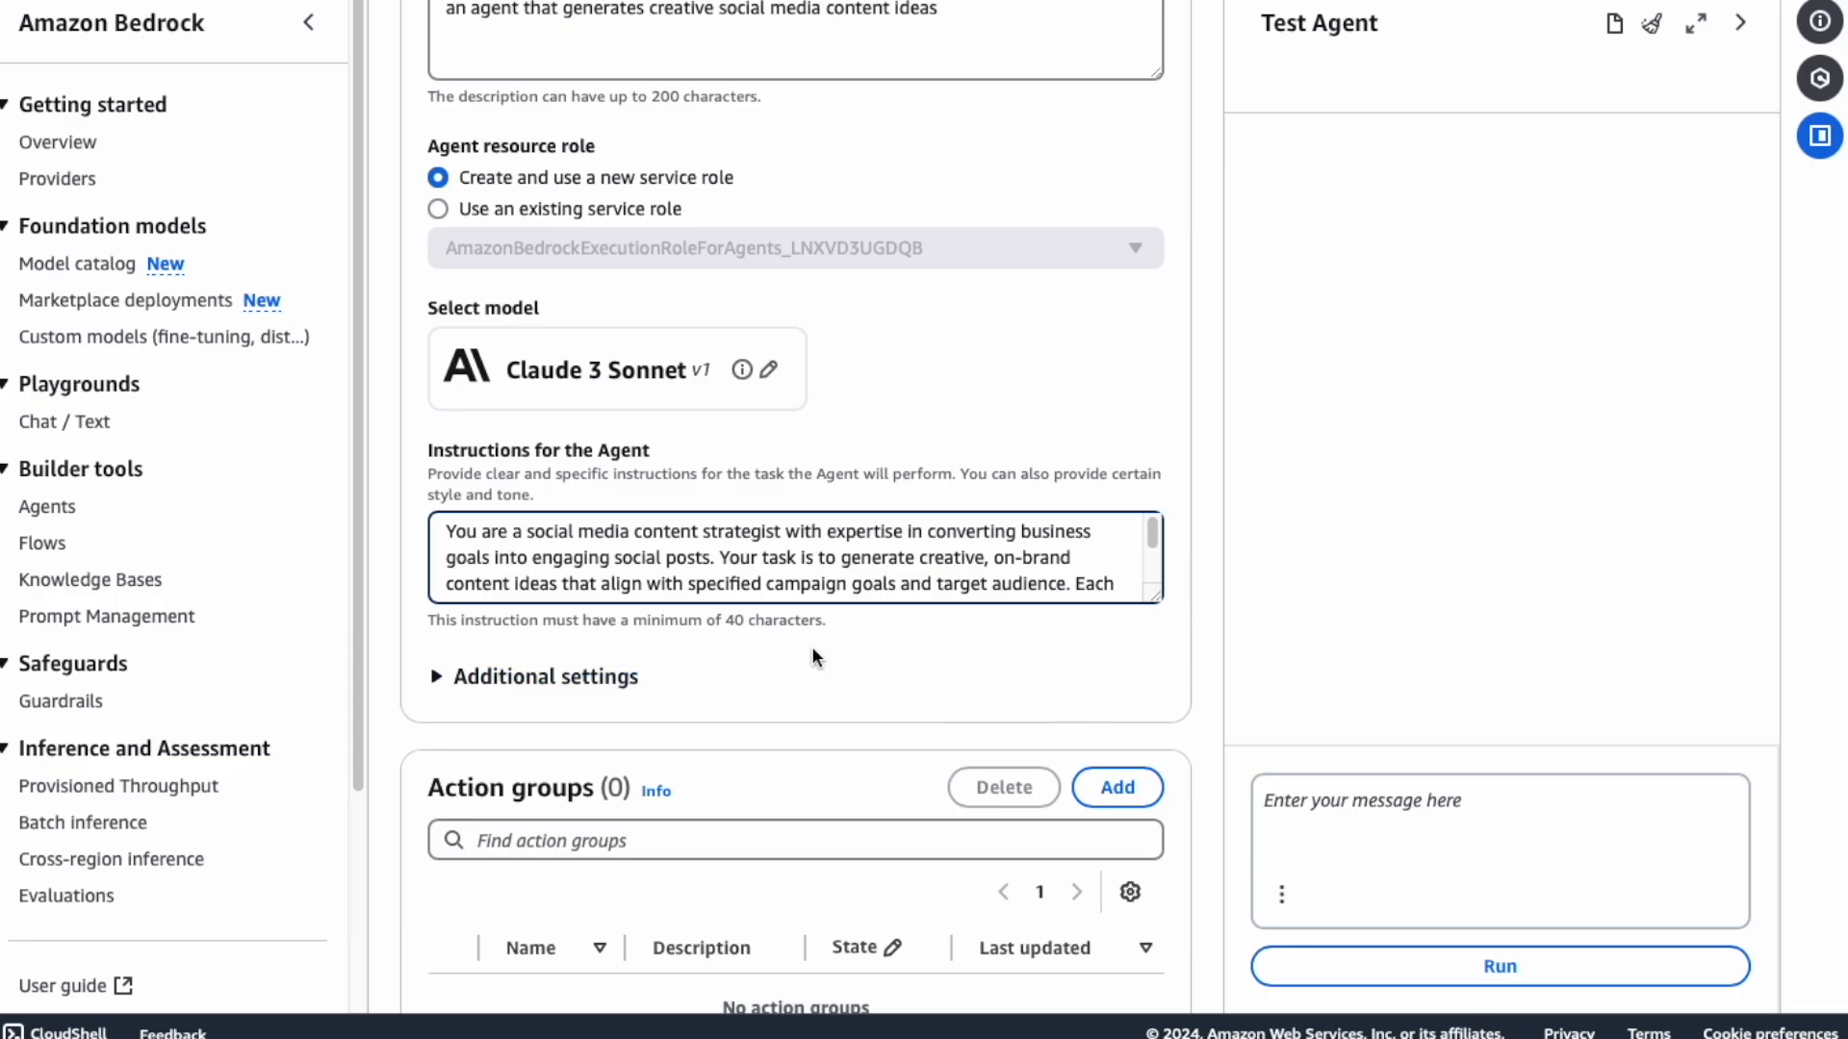
Step: Save the content-strategist agent and prepare it for testing
scroll(656, 281, up, 5)
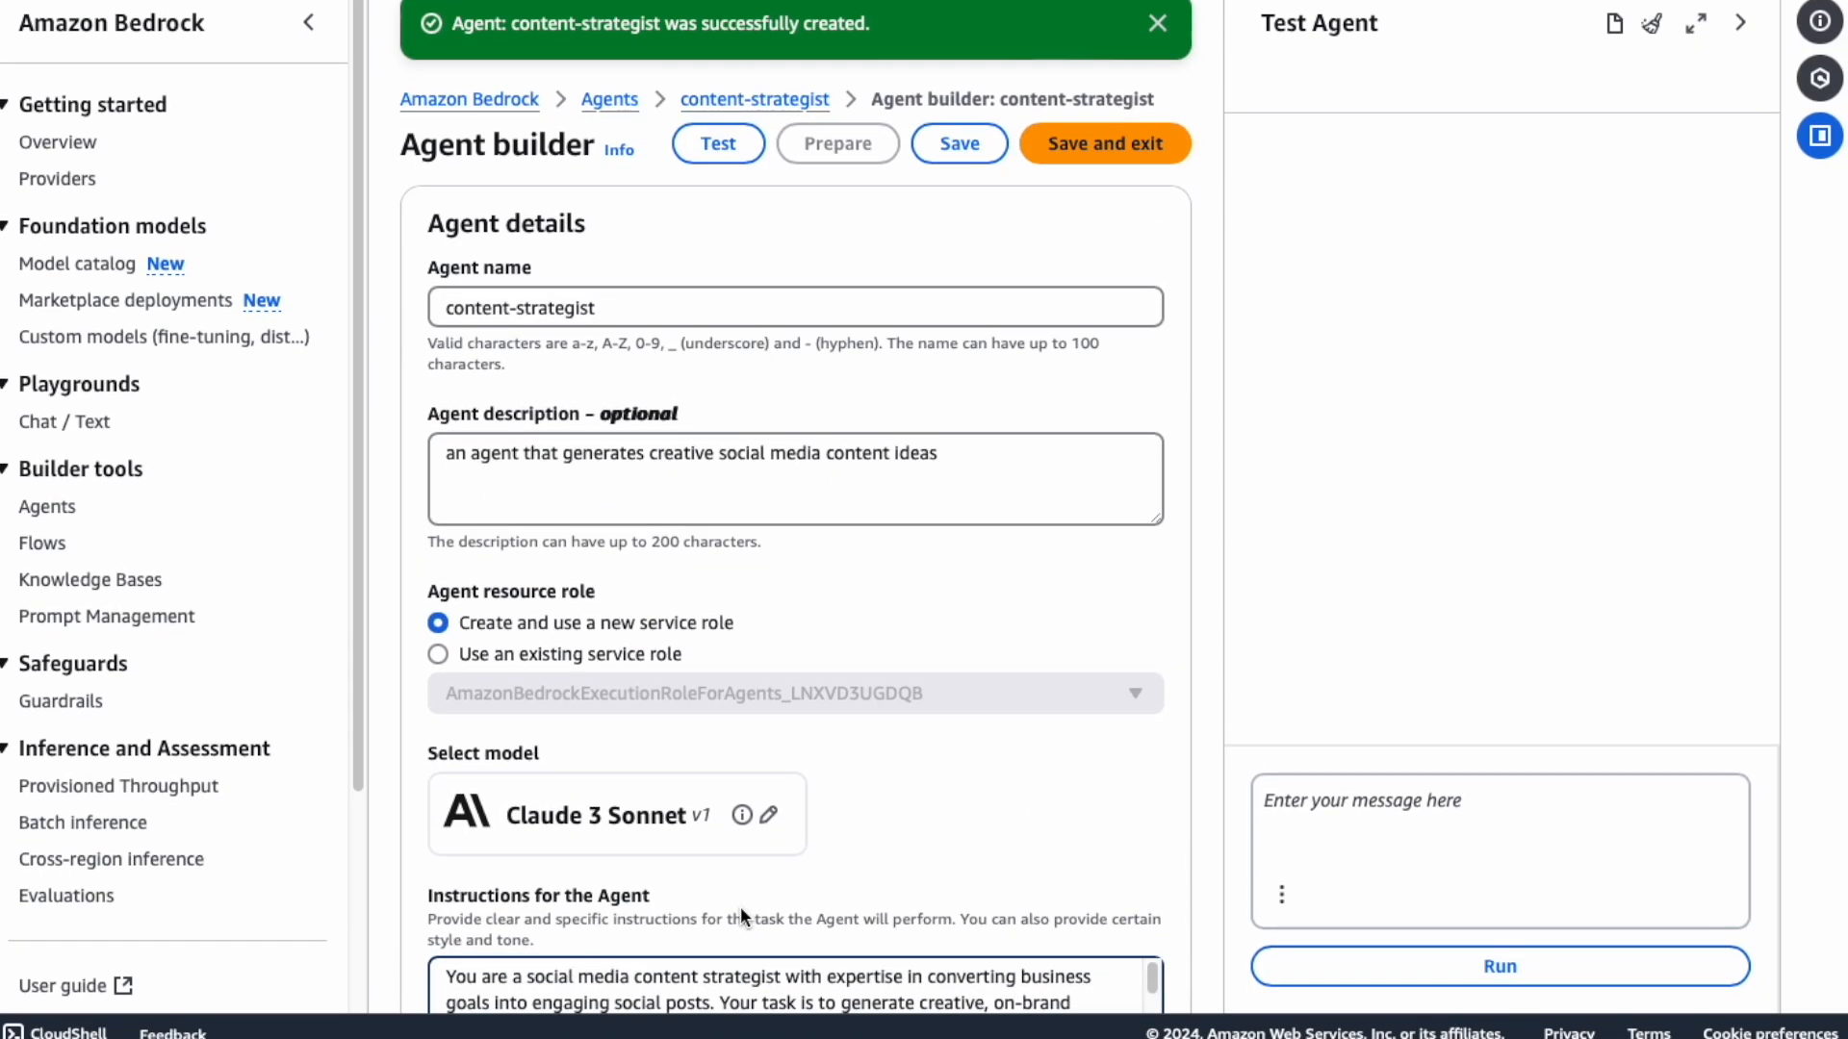
click(970, 153)
click(1364, 215)
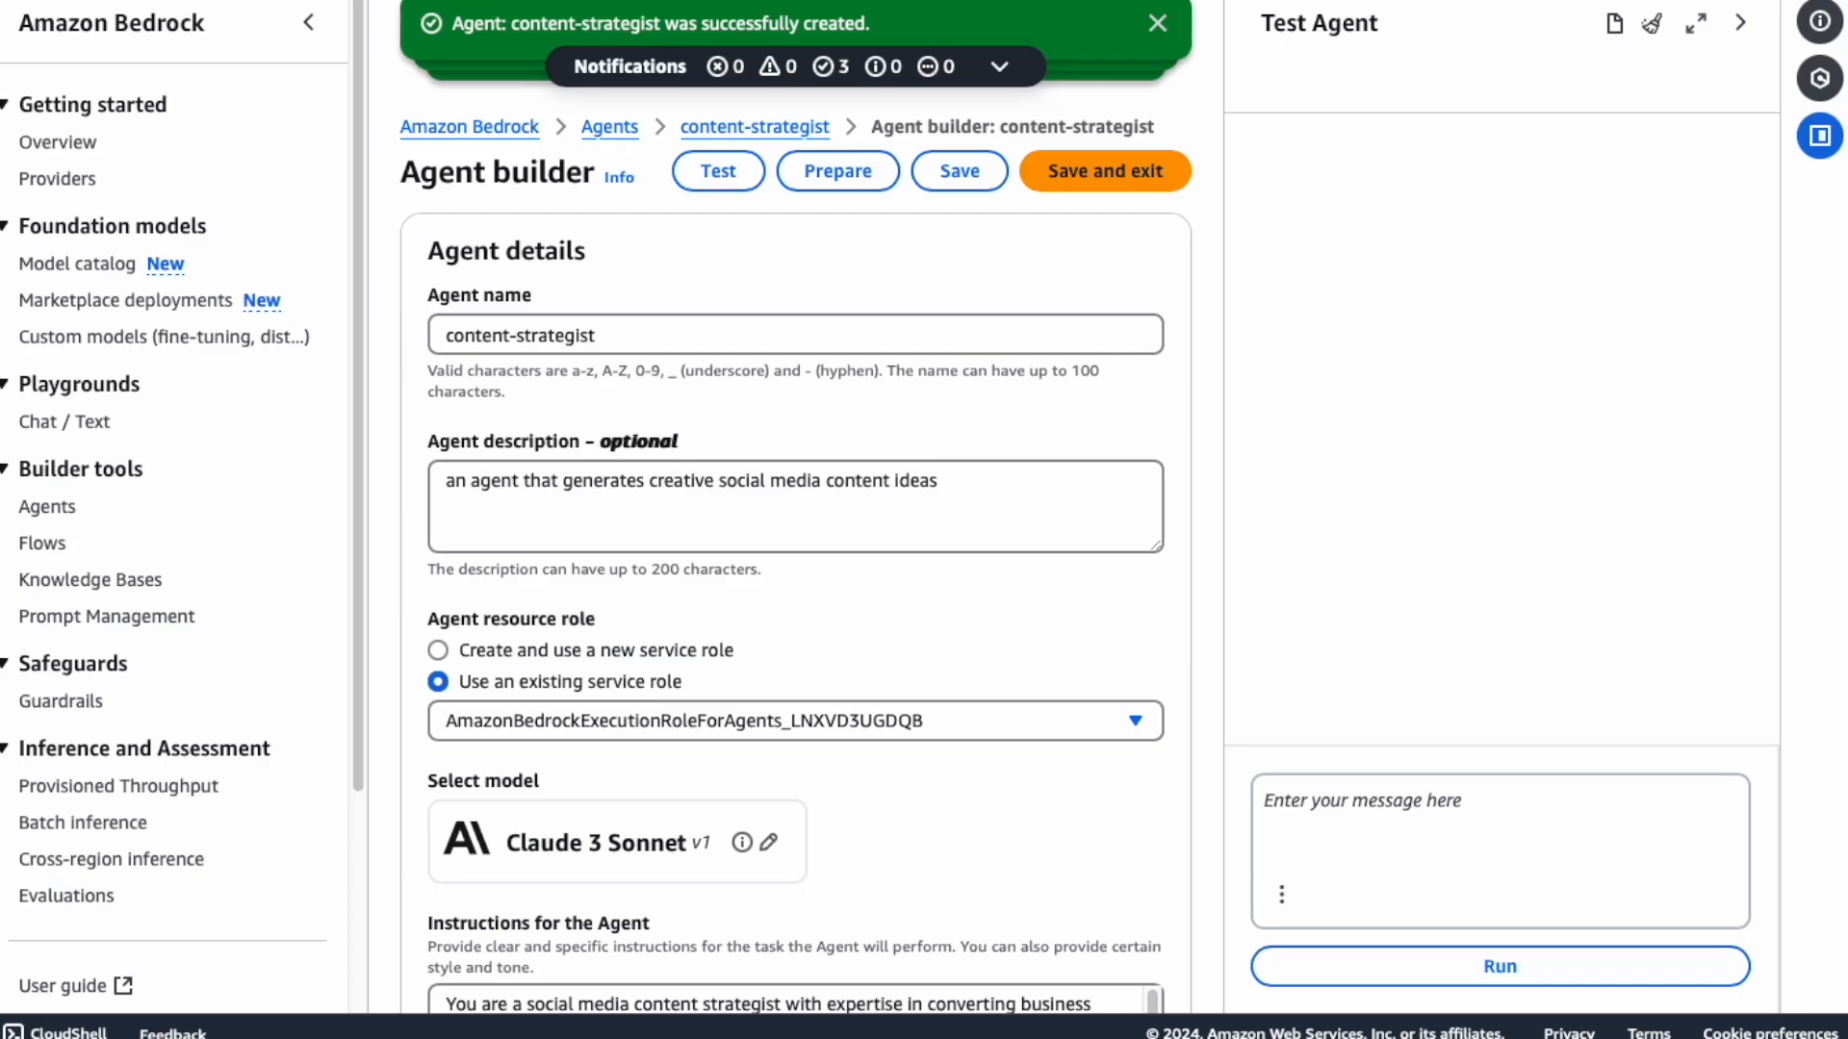
Step: Test the agent with the prompt for a 2-week B2B social campaign for EcoTech's new solar panel launch and review its response
click(1326, 816)
key(ctrl+v)
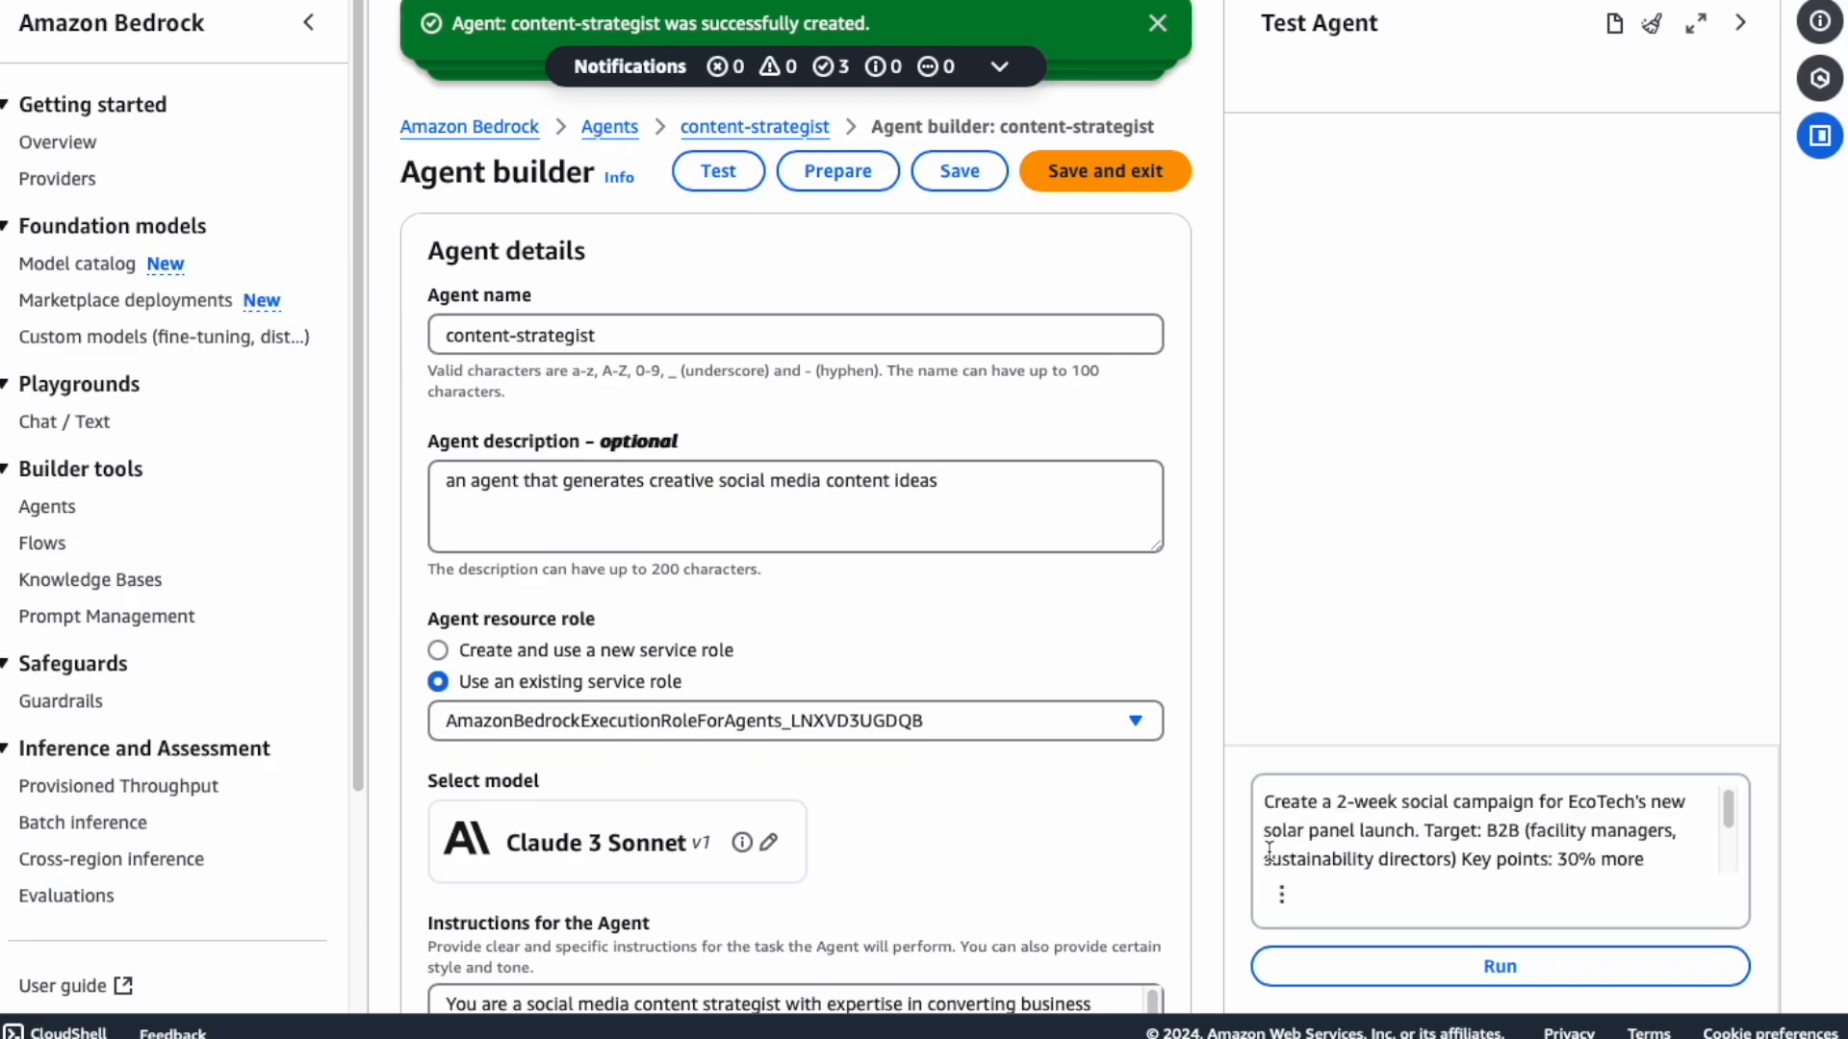
click(1546, 972)
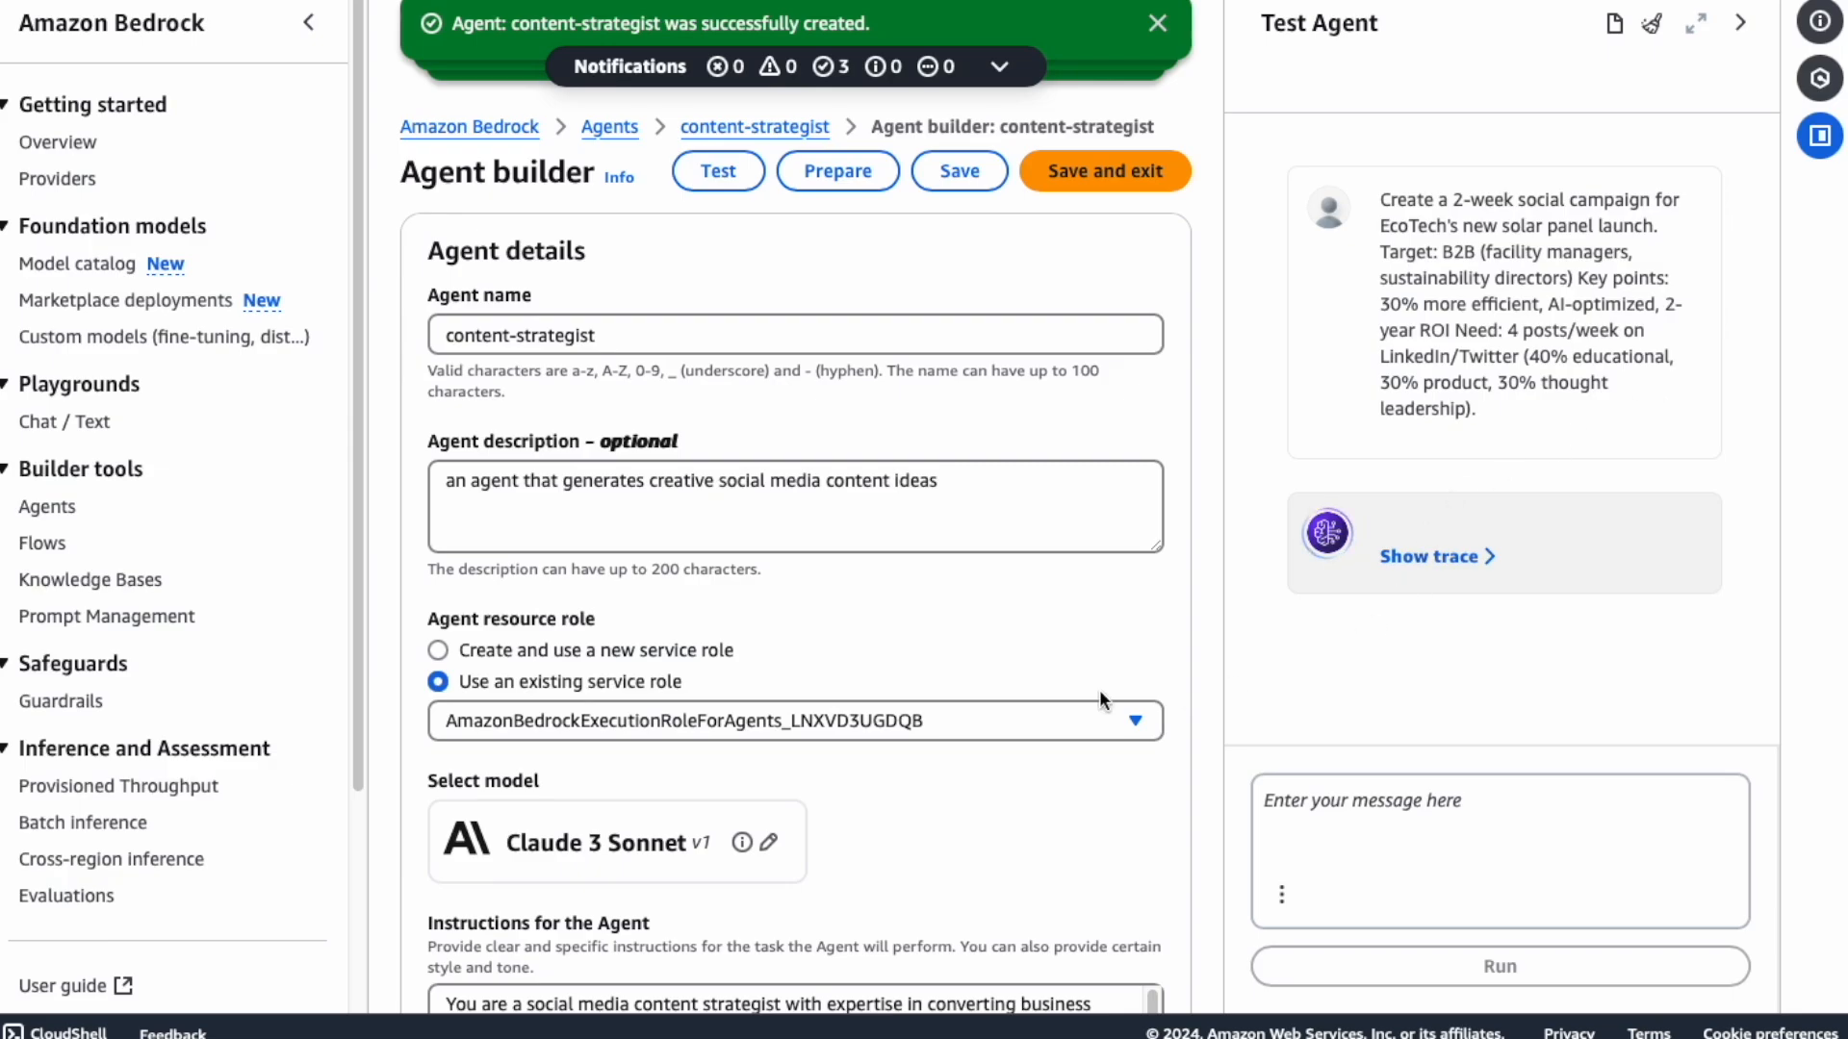
scroll(915, 666, down, 5)
scroll(1537, 624, up, 2)
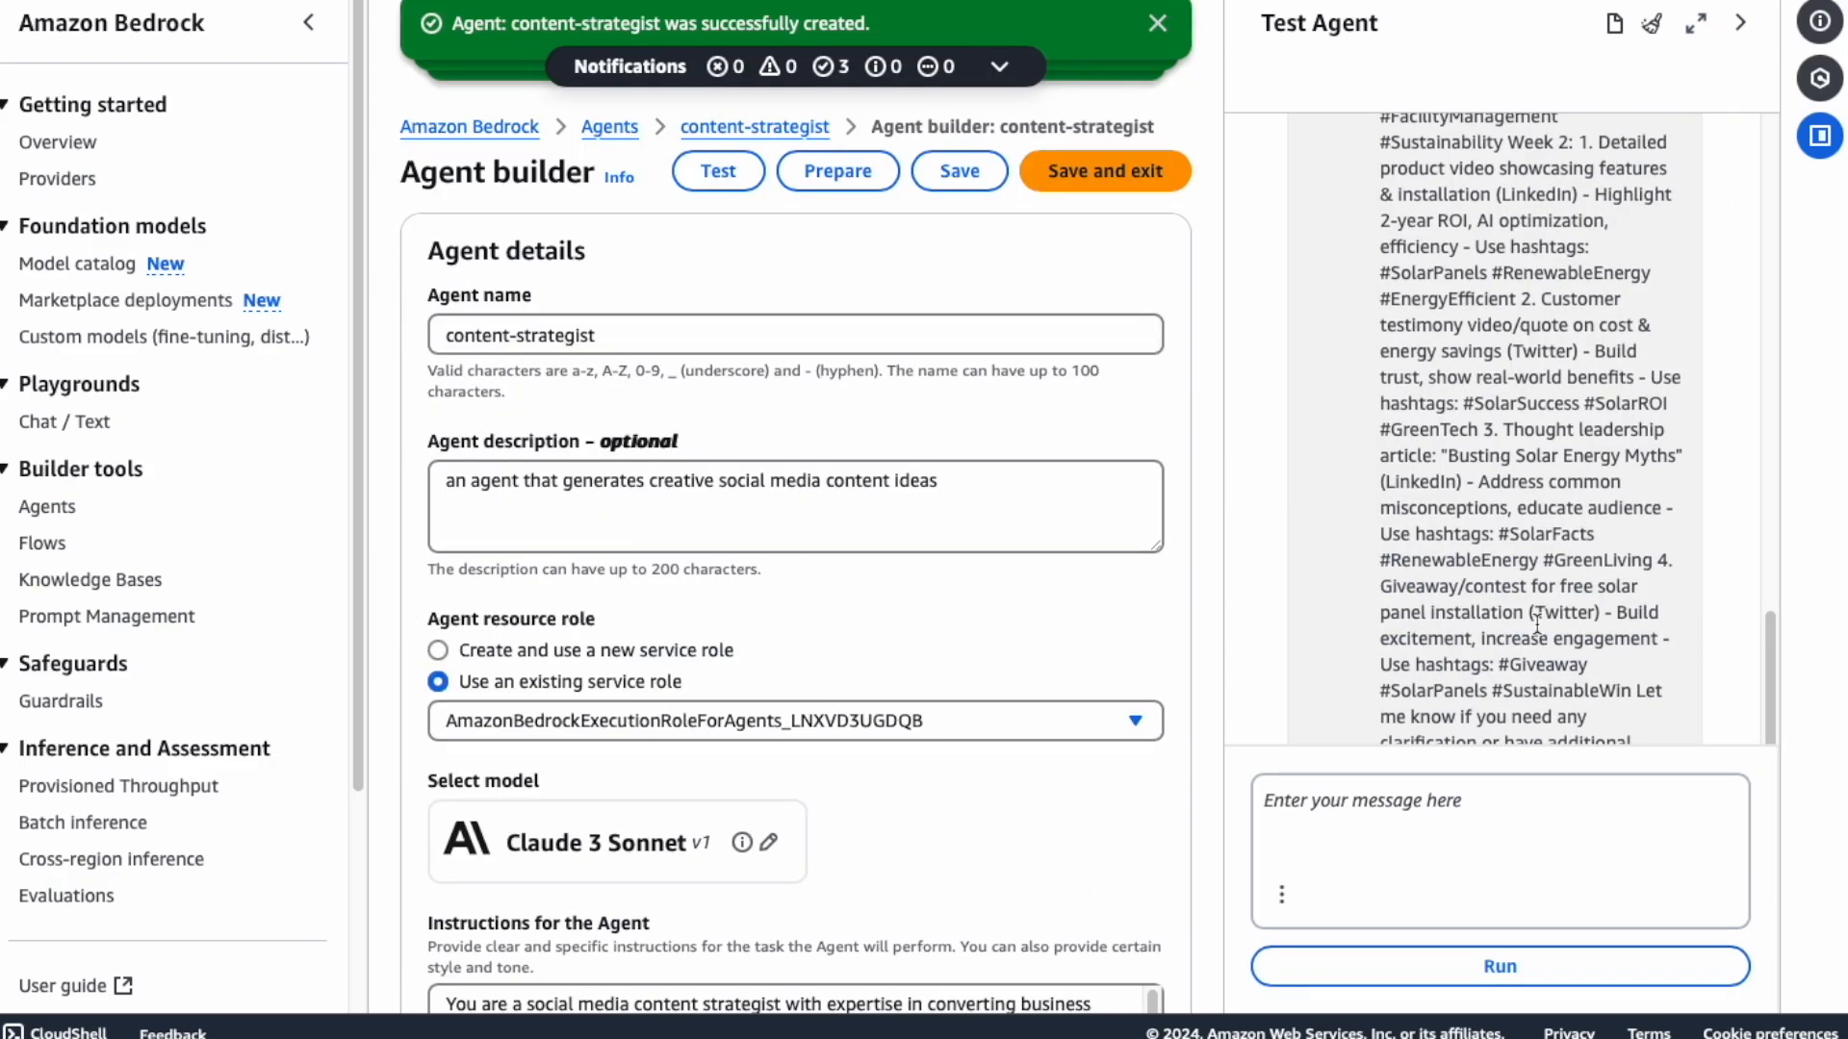
scroll(1537, 624, up, 10)
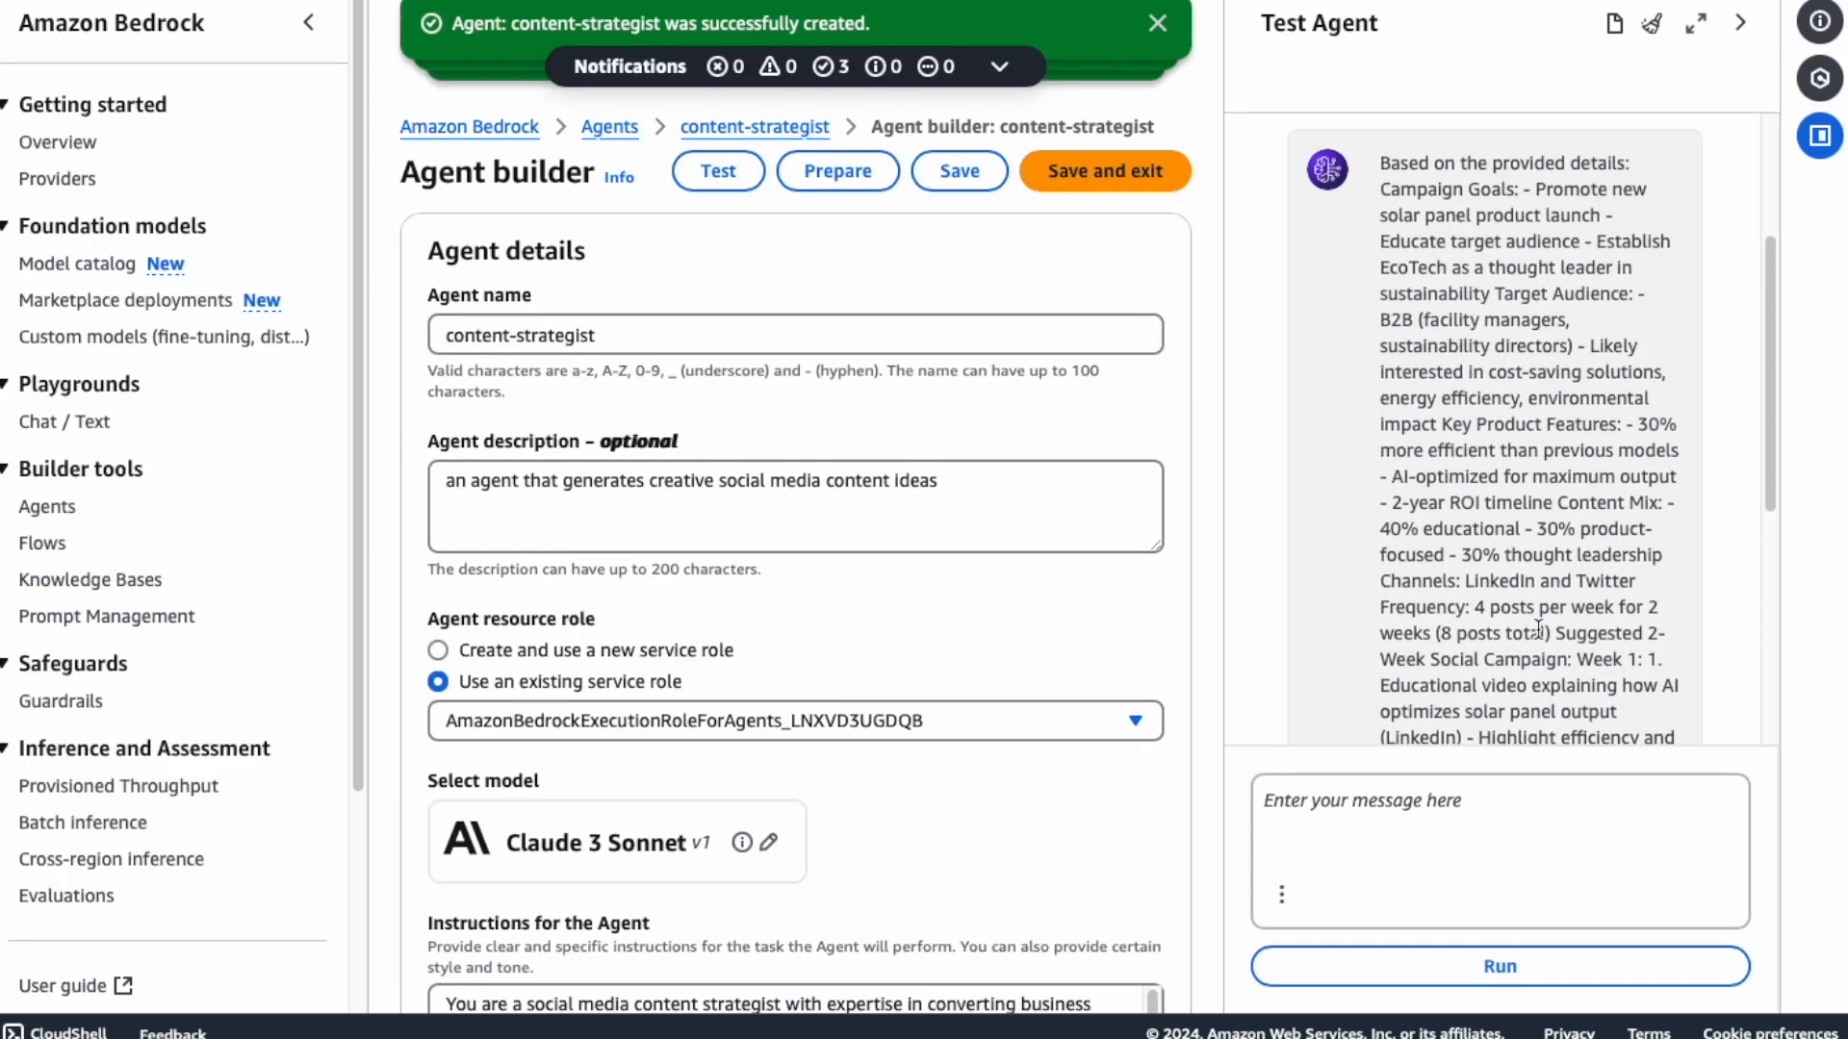
scroll(1537, 629, up, 3)
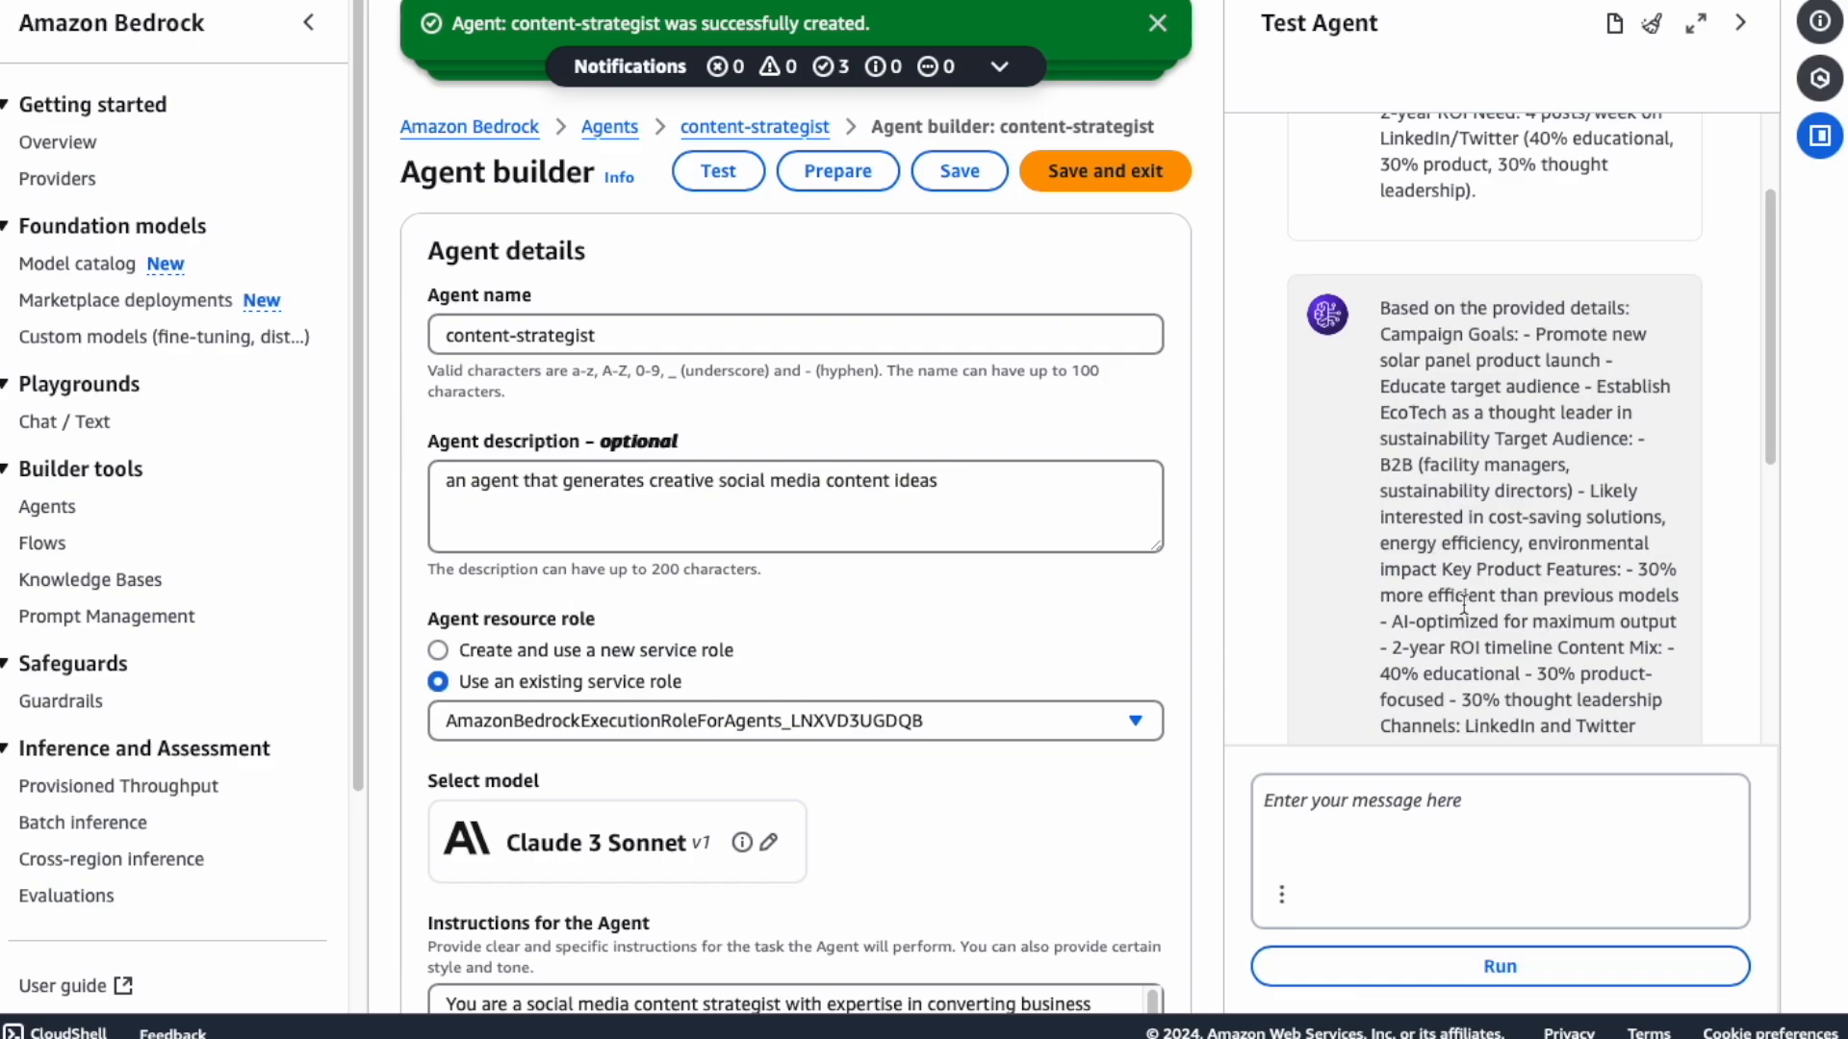
scroll(1379, 575, up, 3)
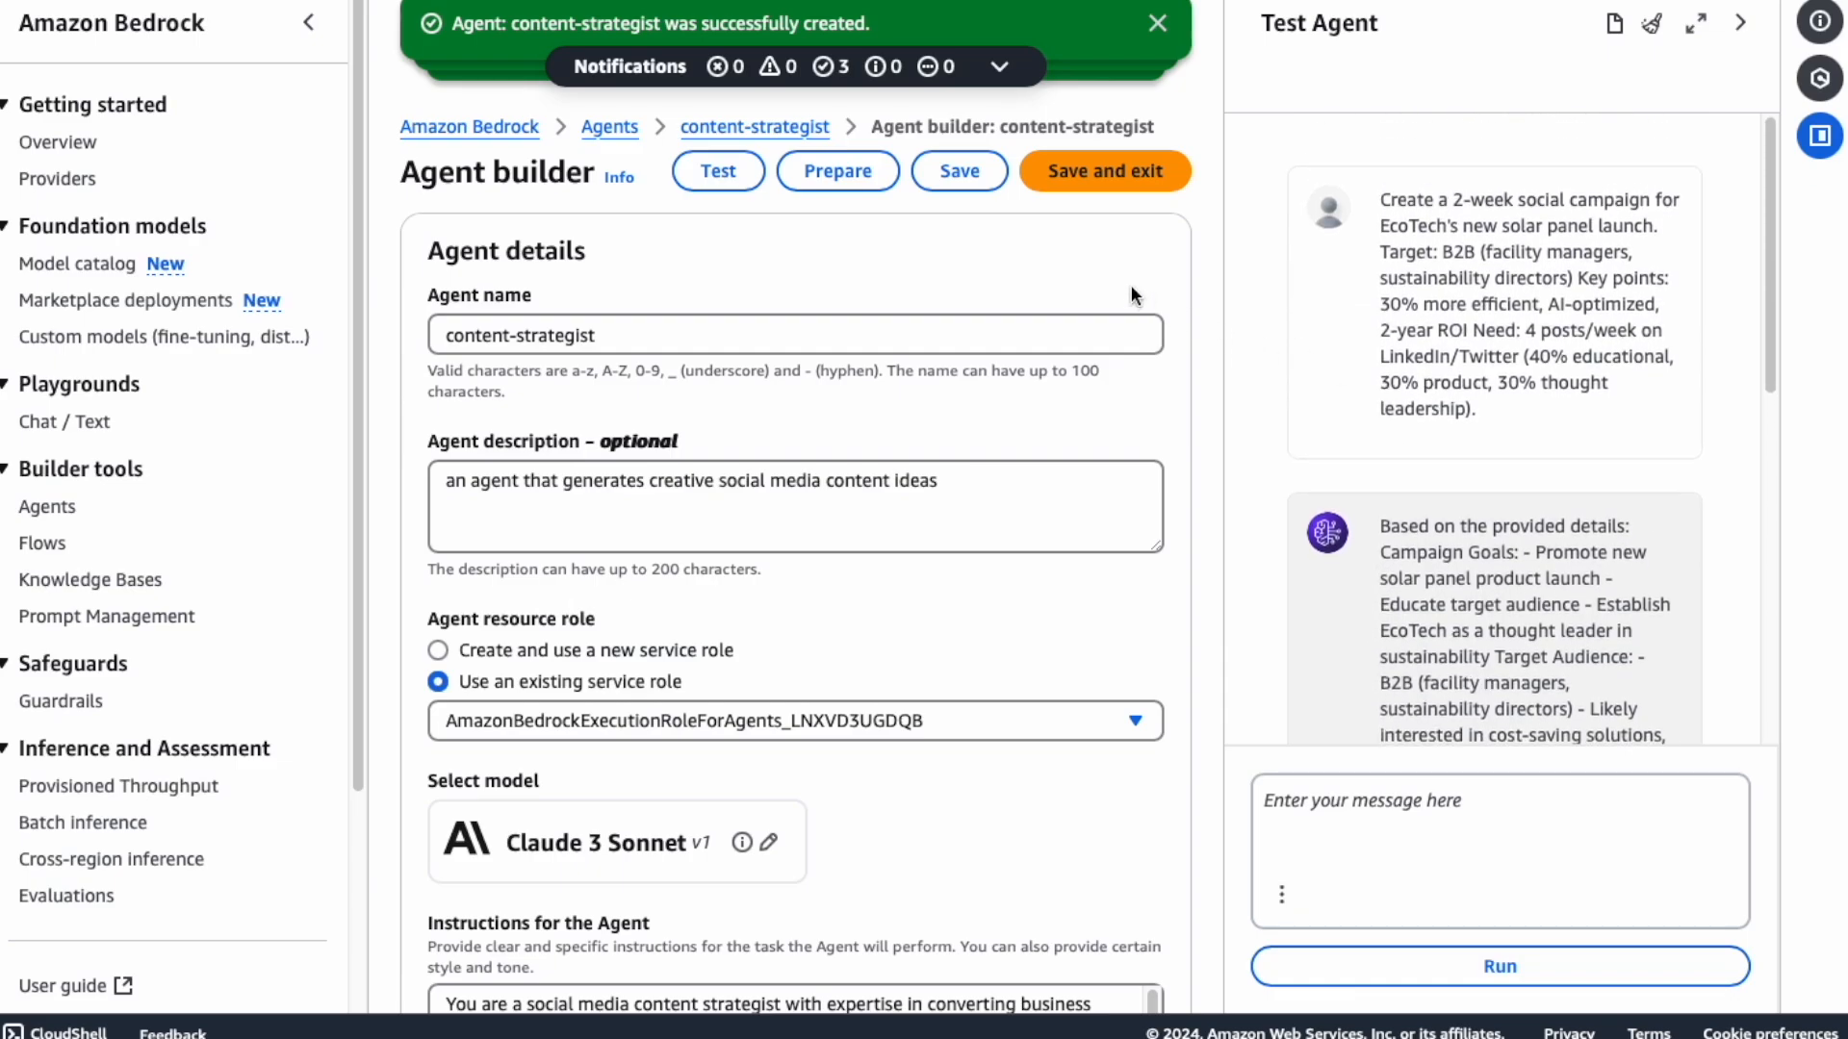
Step: Save the agent and create the alias content-strategist-v1 for it, associated with a new version
click(959, 172)
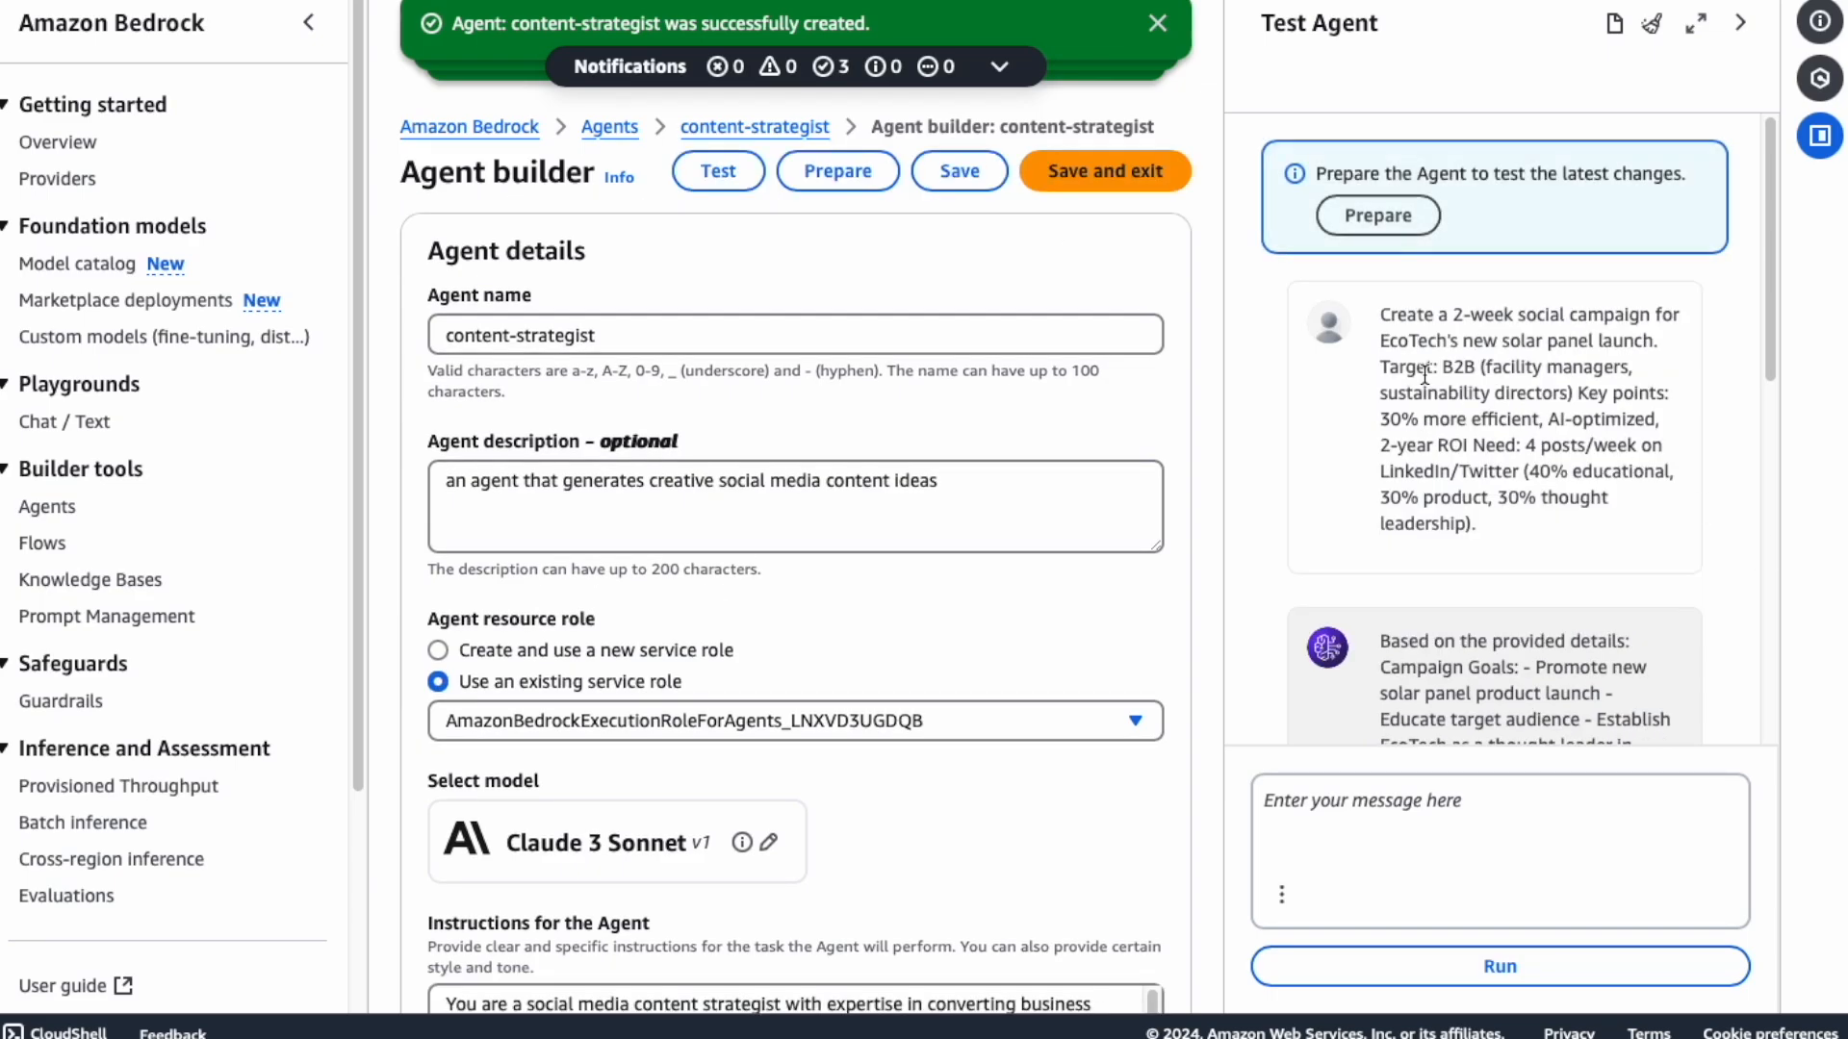
click(783, 126)
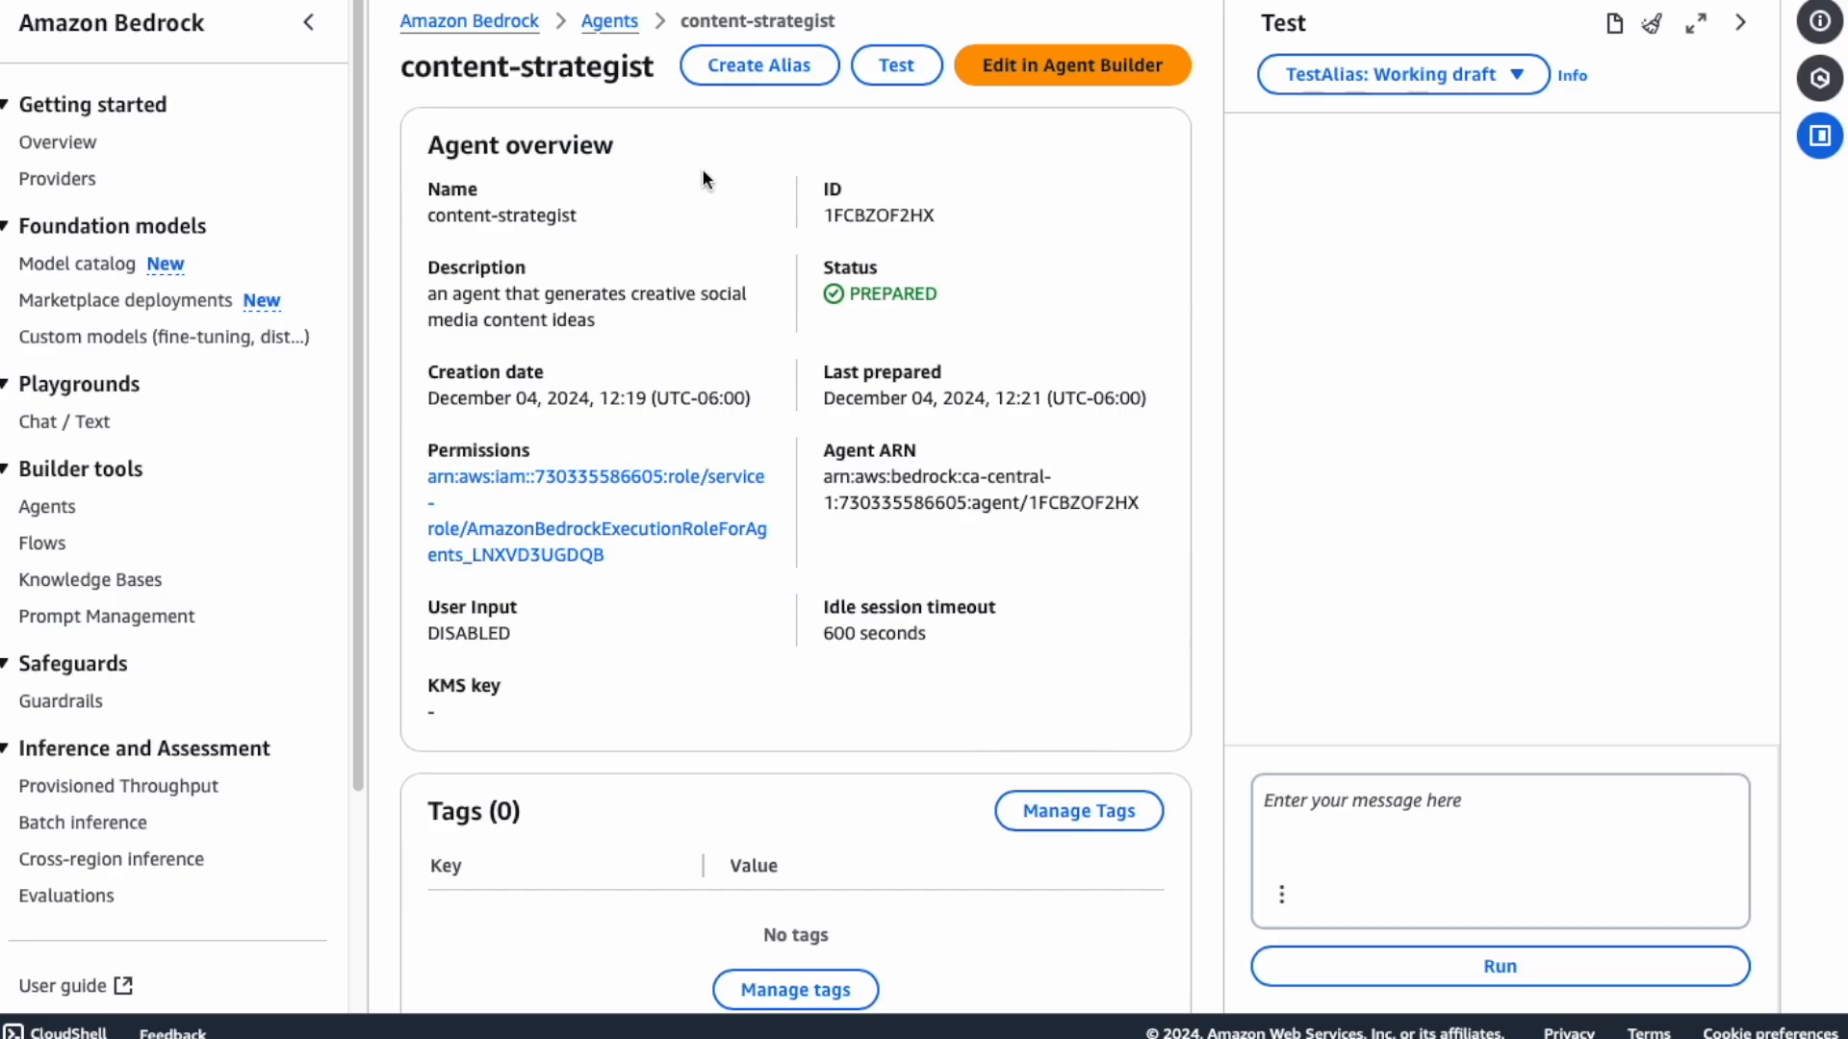
click(763, 66)
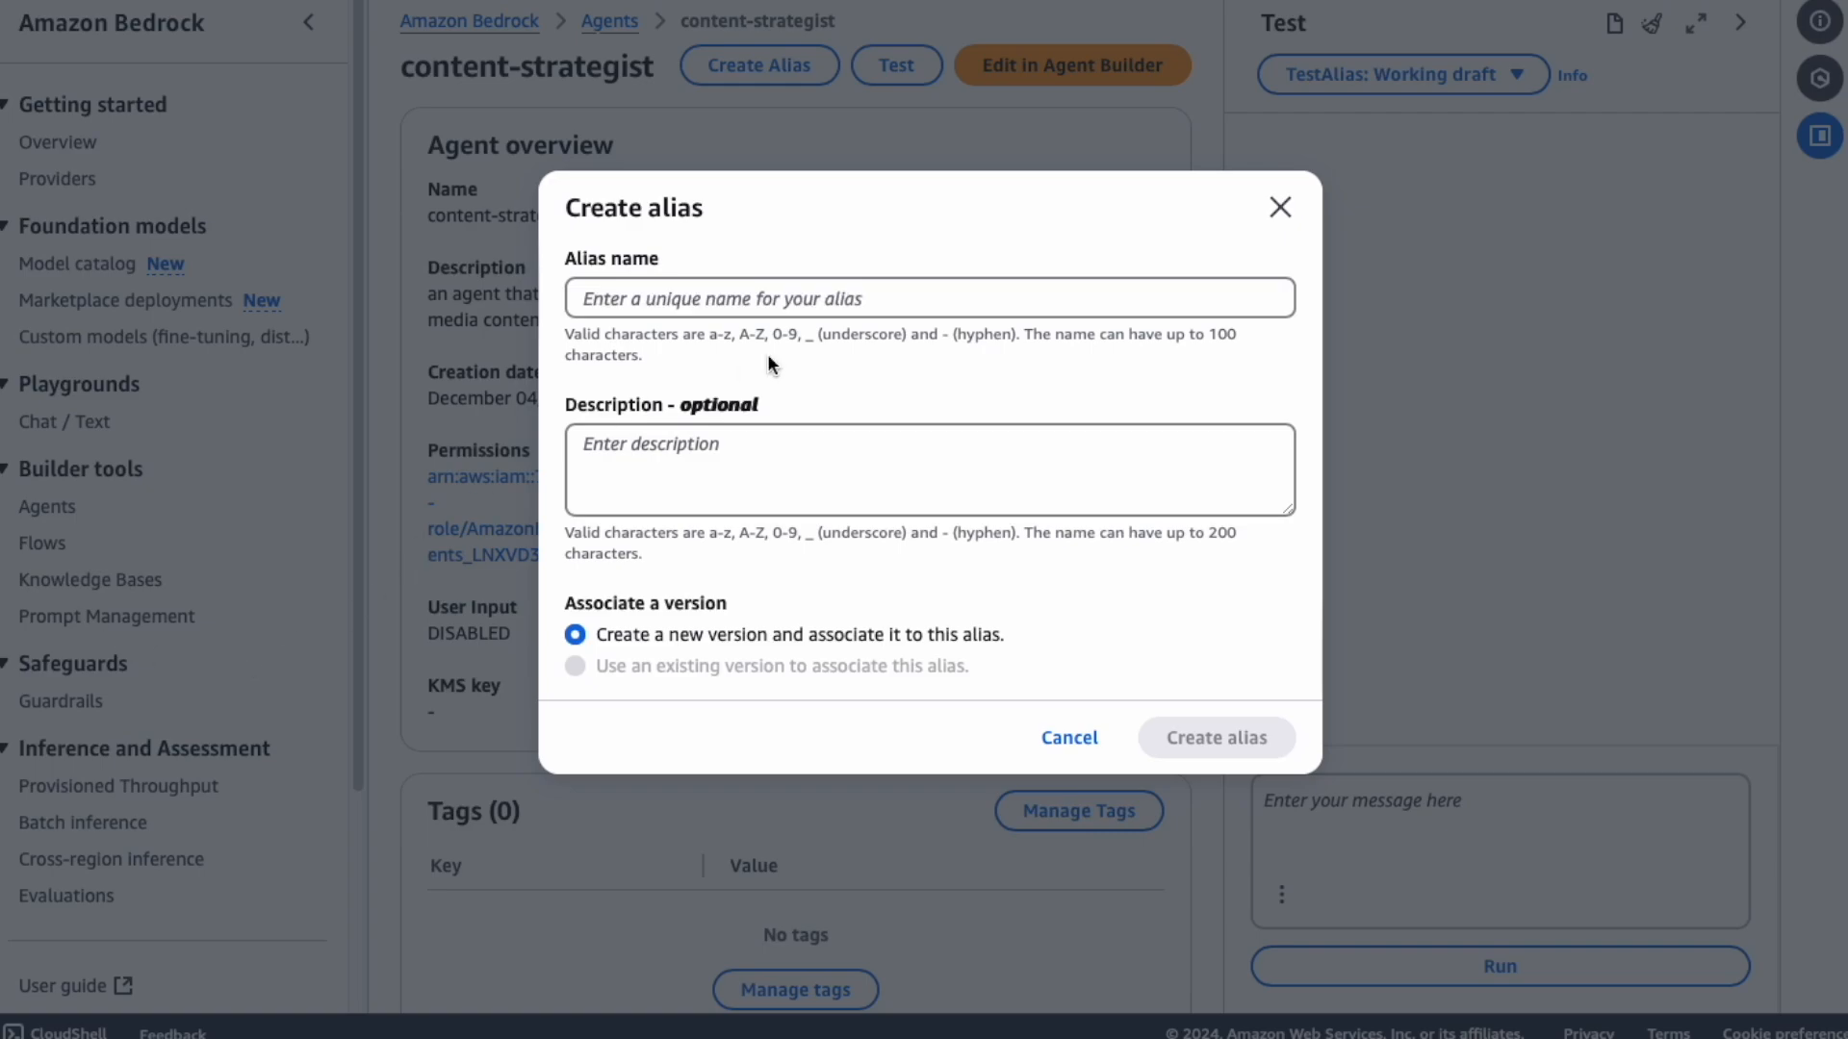
click(668, 306)
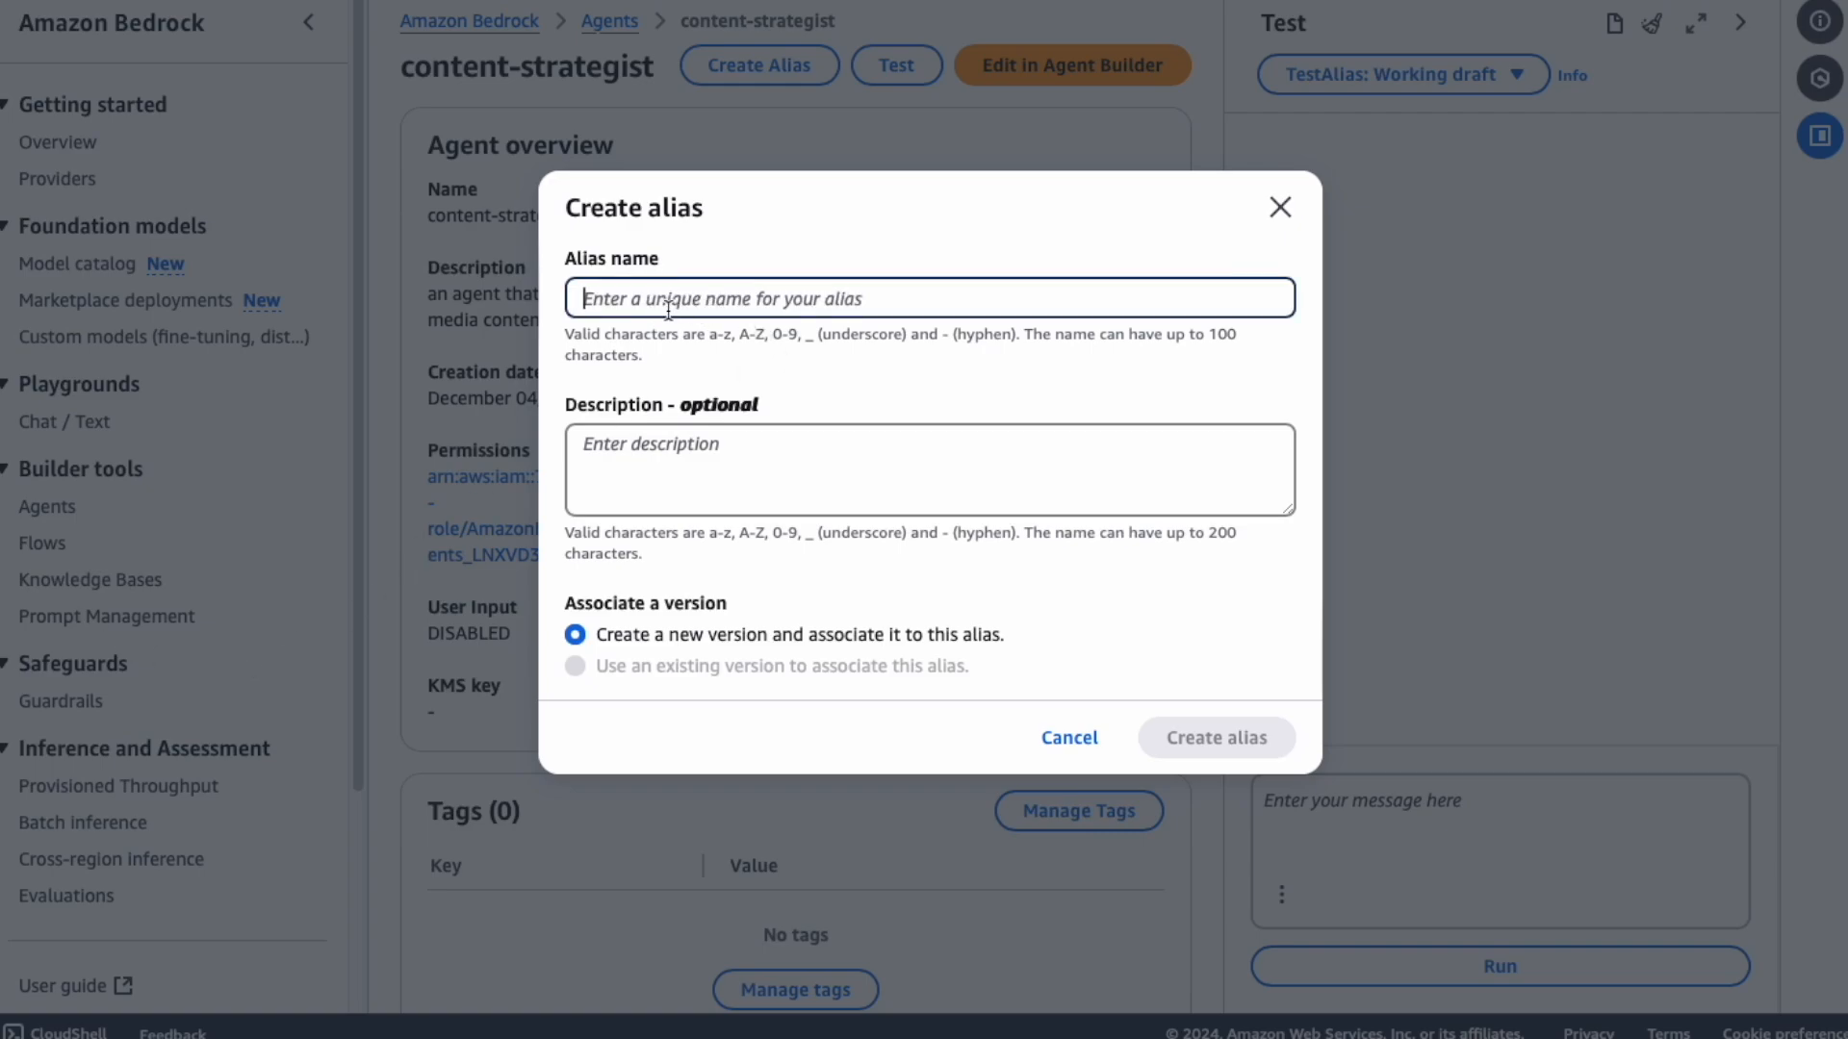
text(content-strategist)
text(-v1)
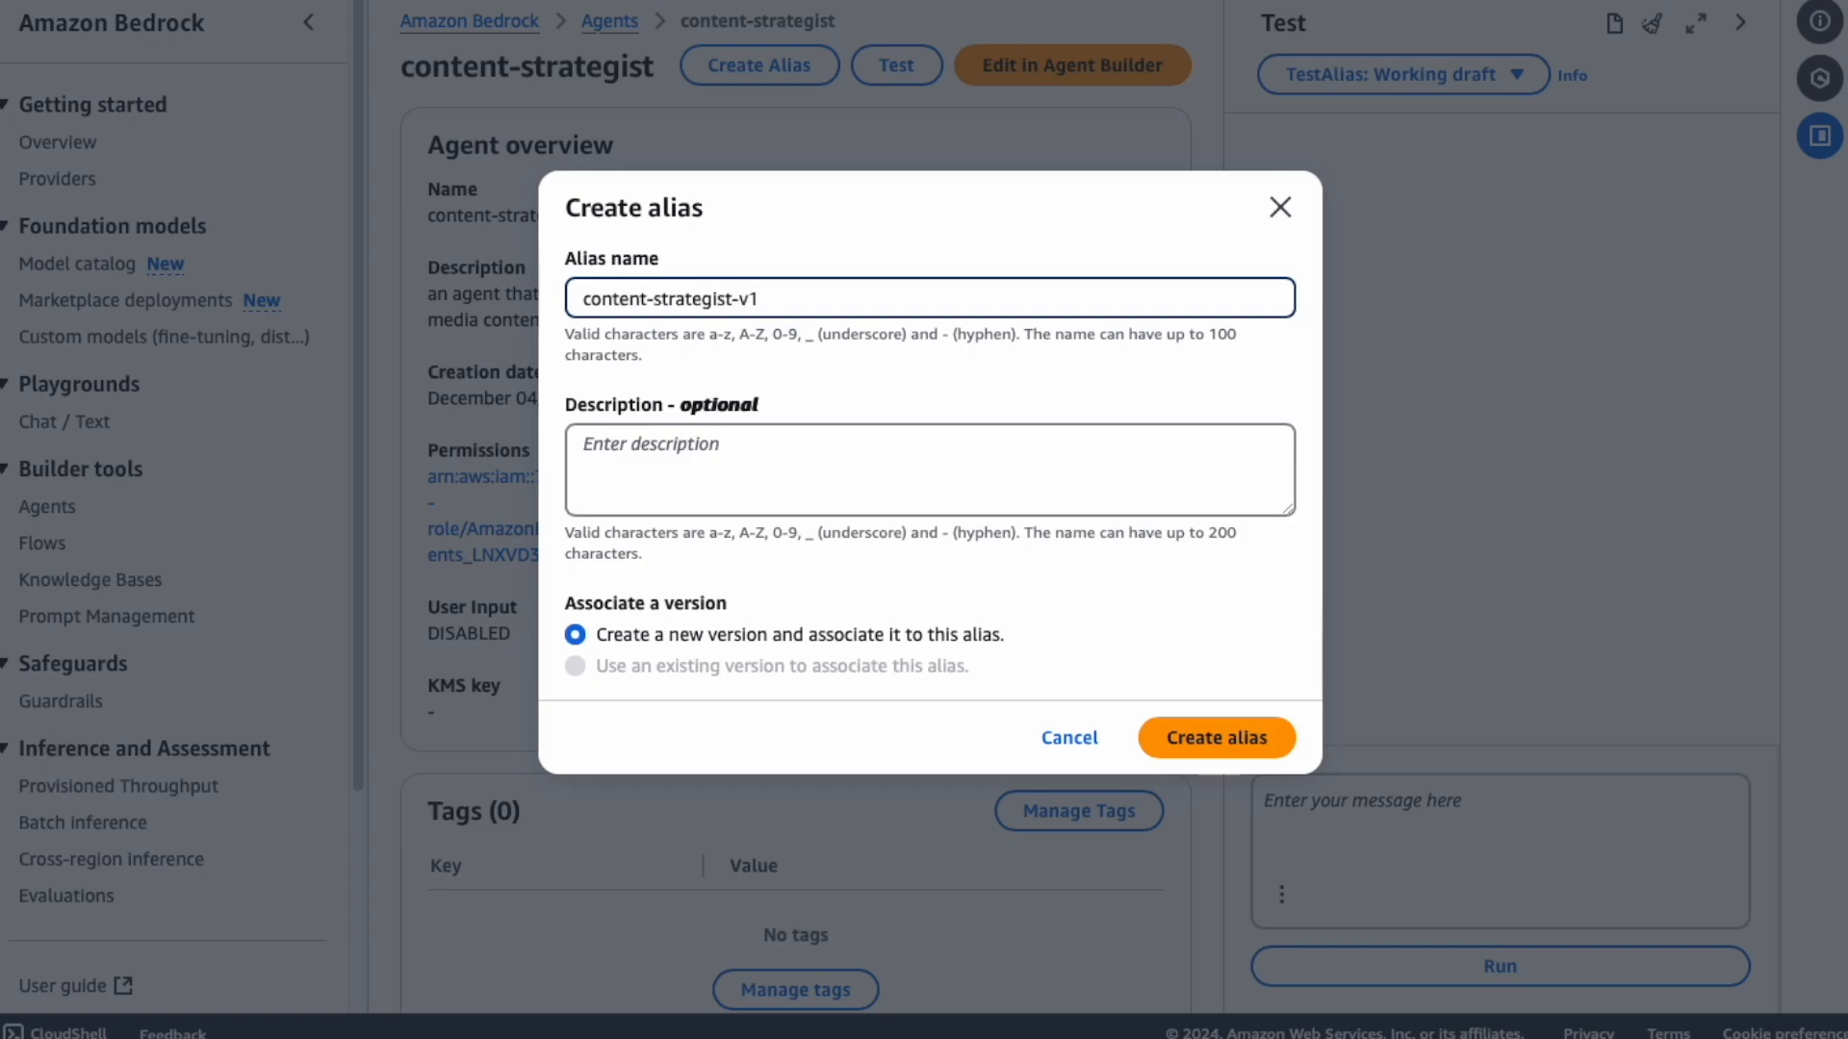
click(783, 443)
click(817, 300)
click(1203, 737)
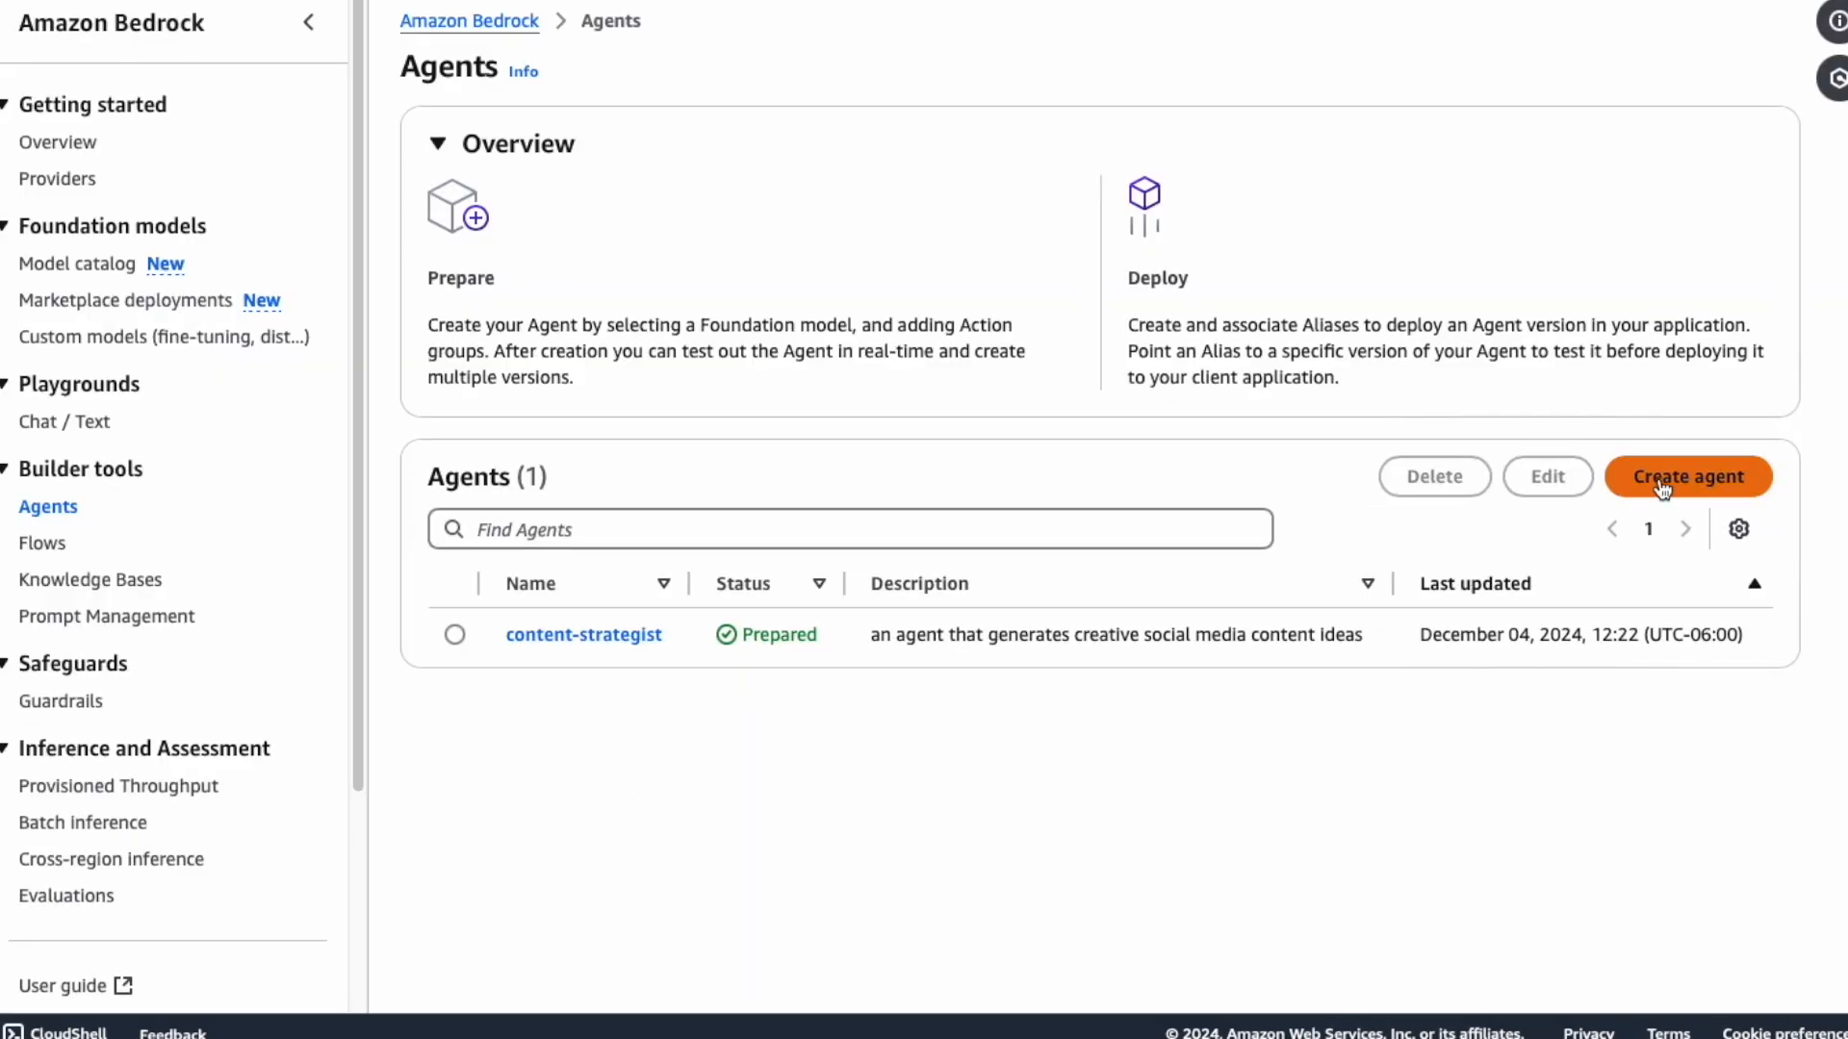
Step: Create an agent named engagement-predictor with the description "an agent that predicts social media post performance and optimal posting times"
click(1663, 489)
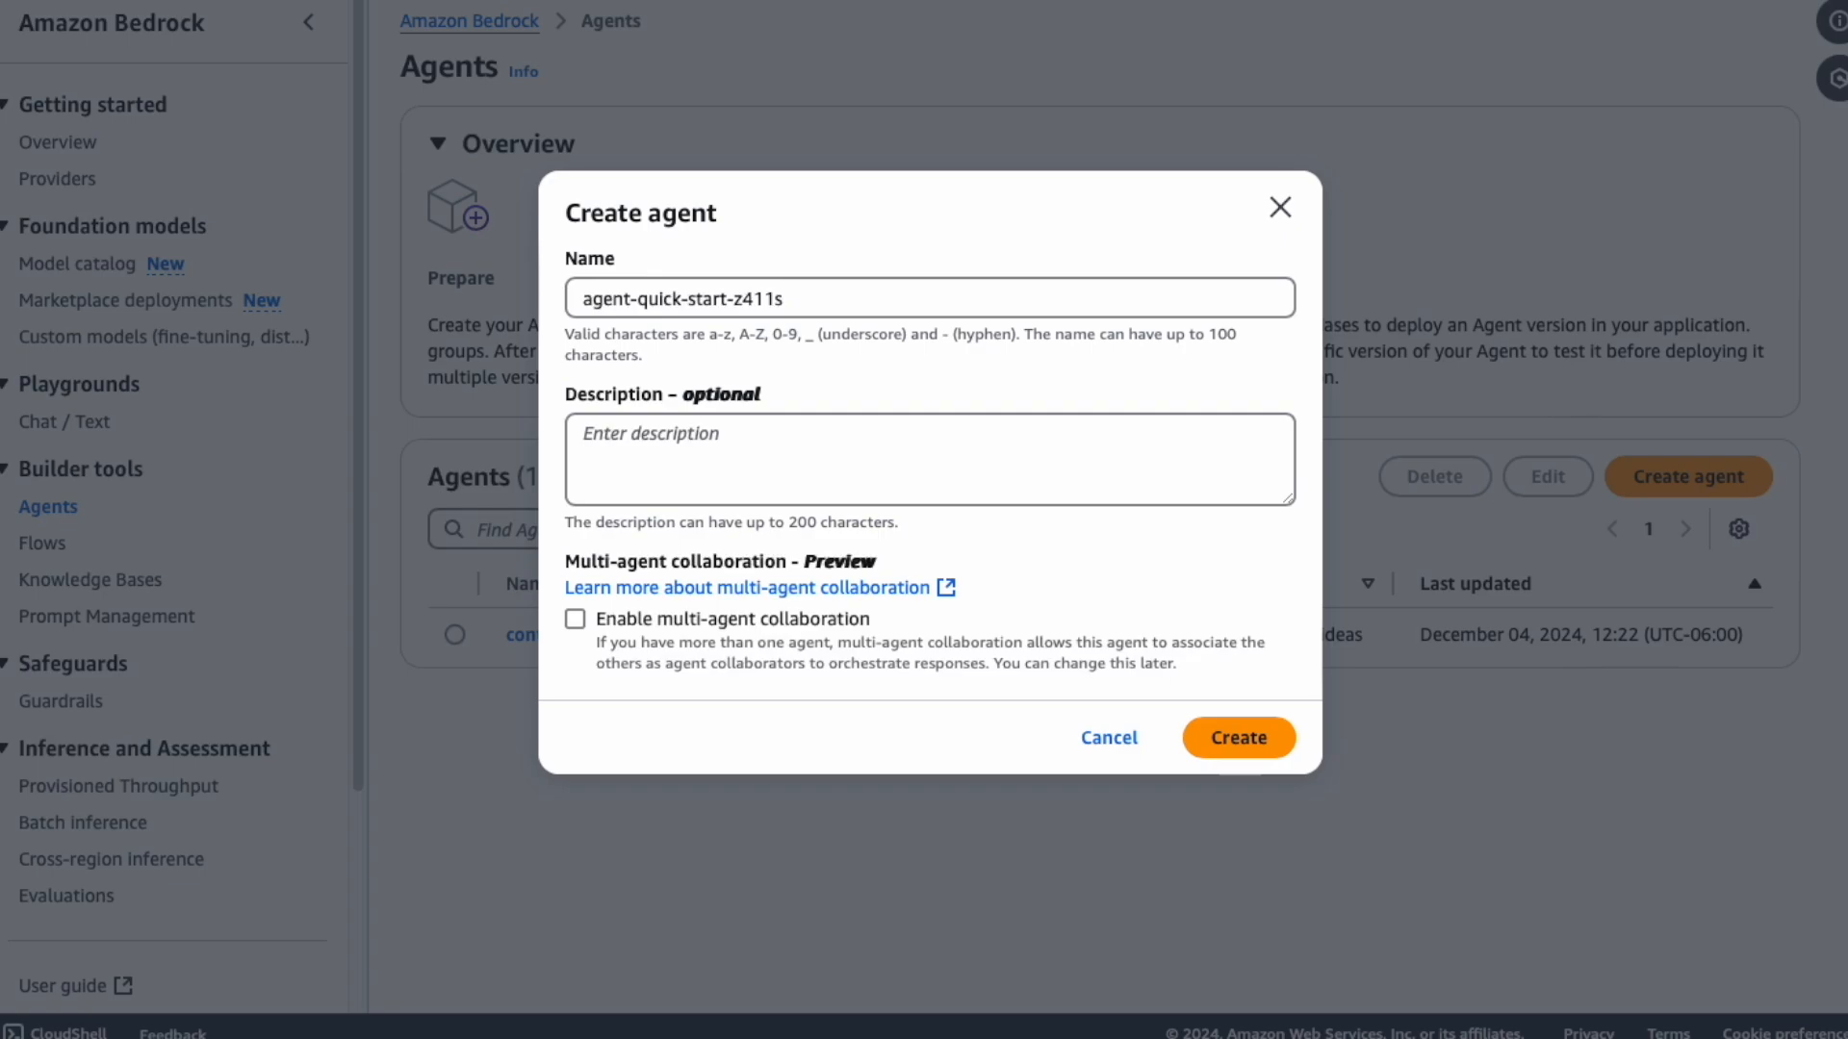
drag(846, 308, 538, 279)
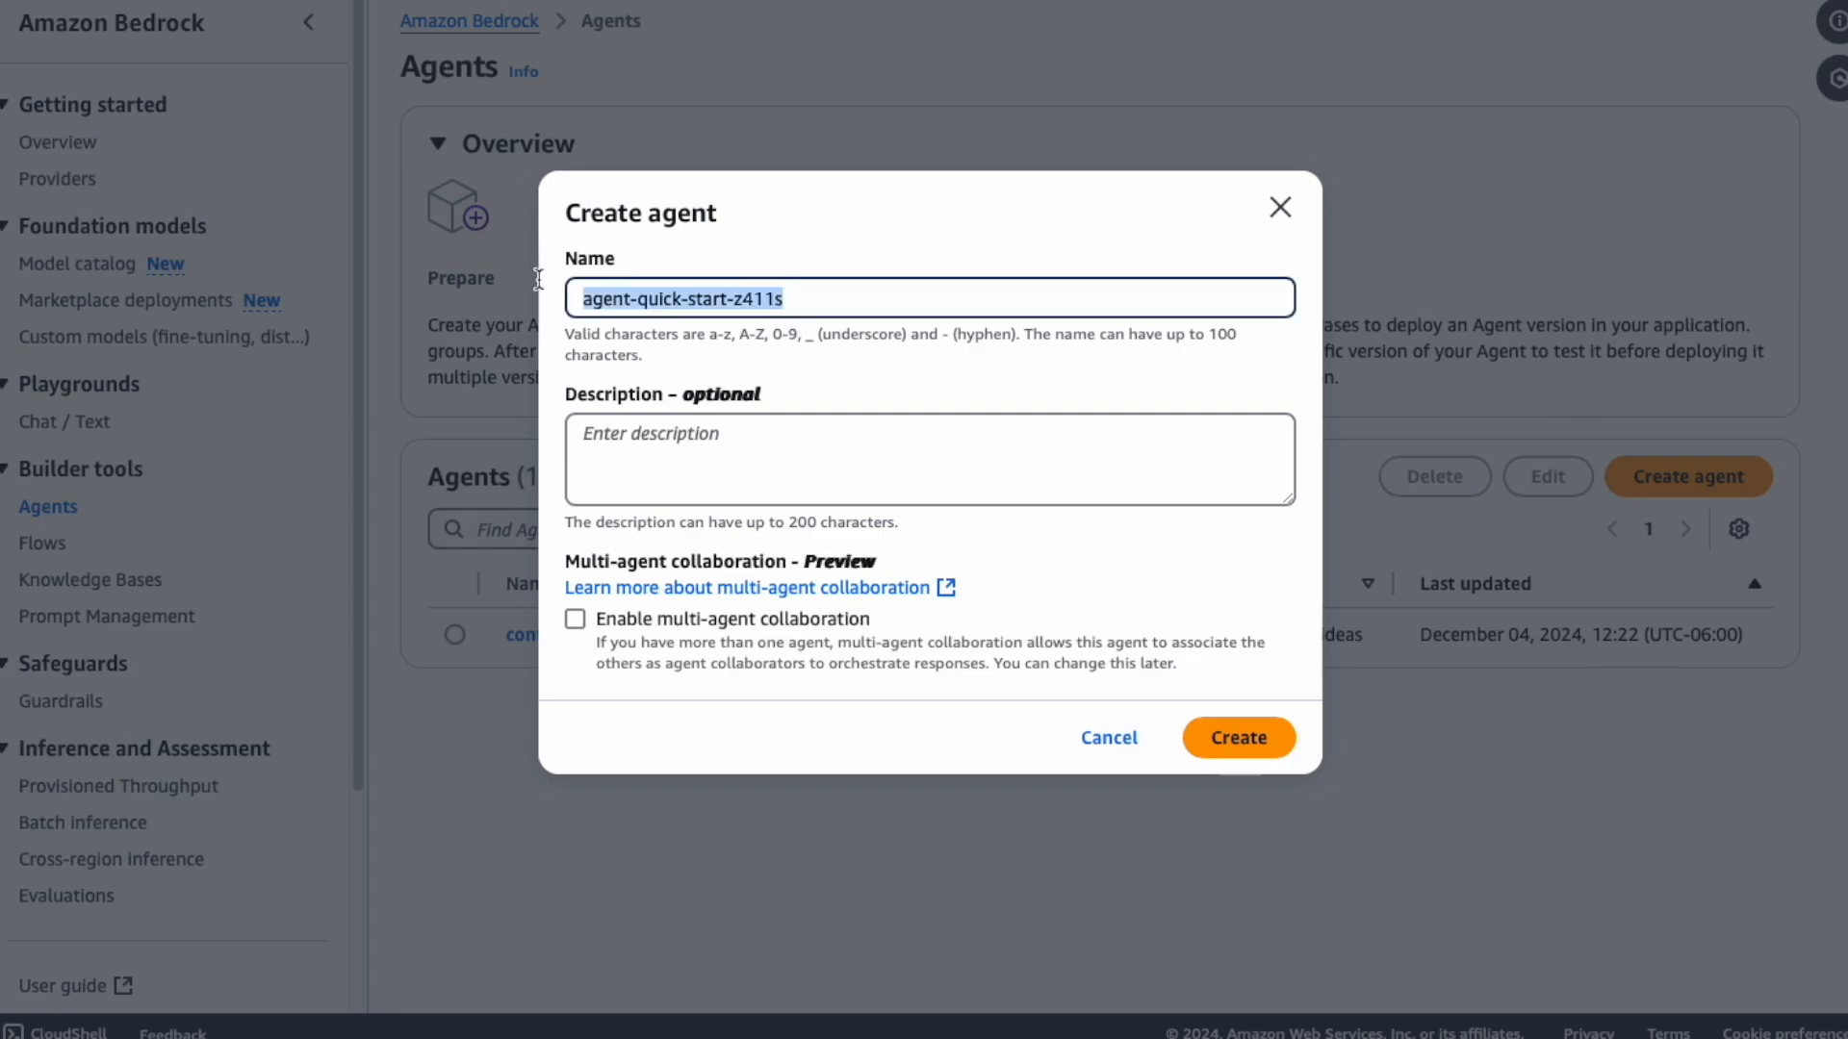
text(engagement-predictor)
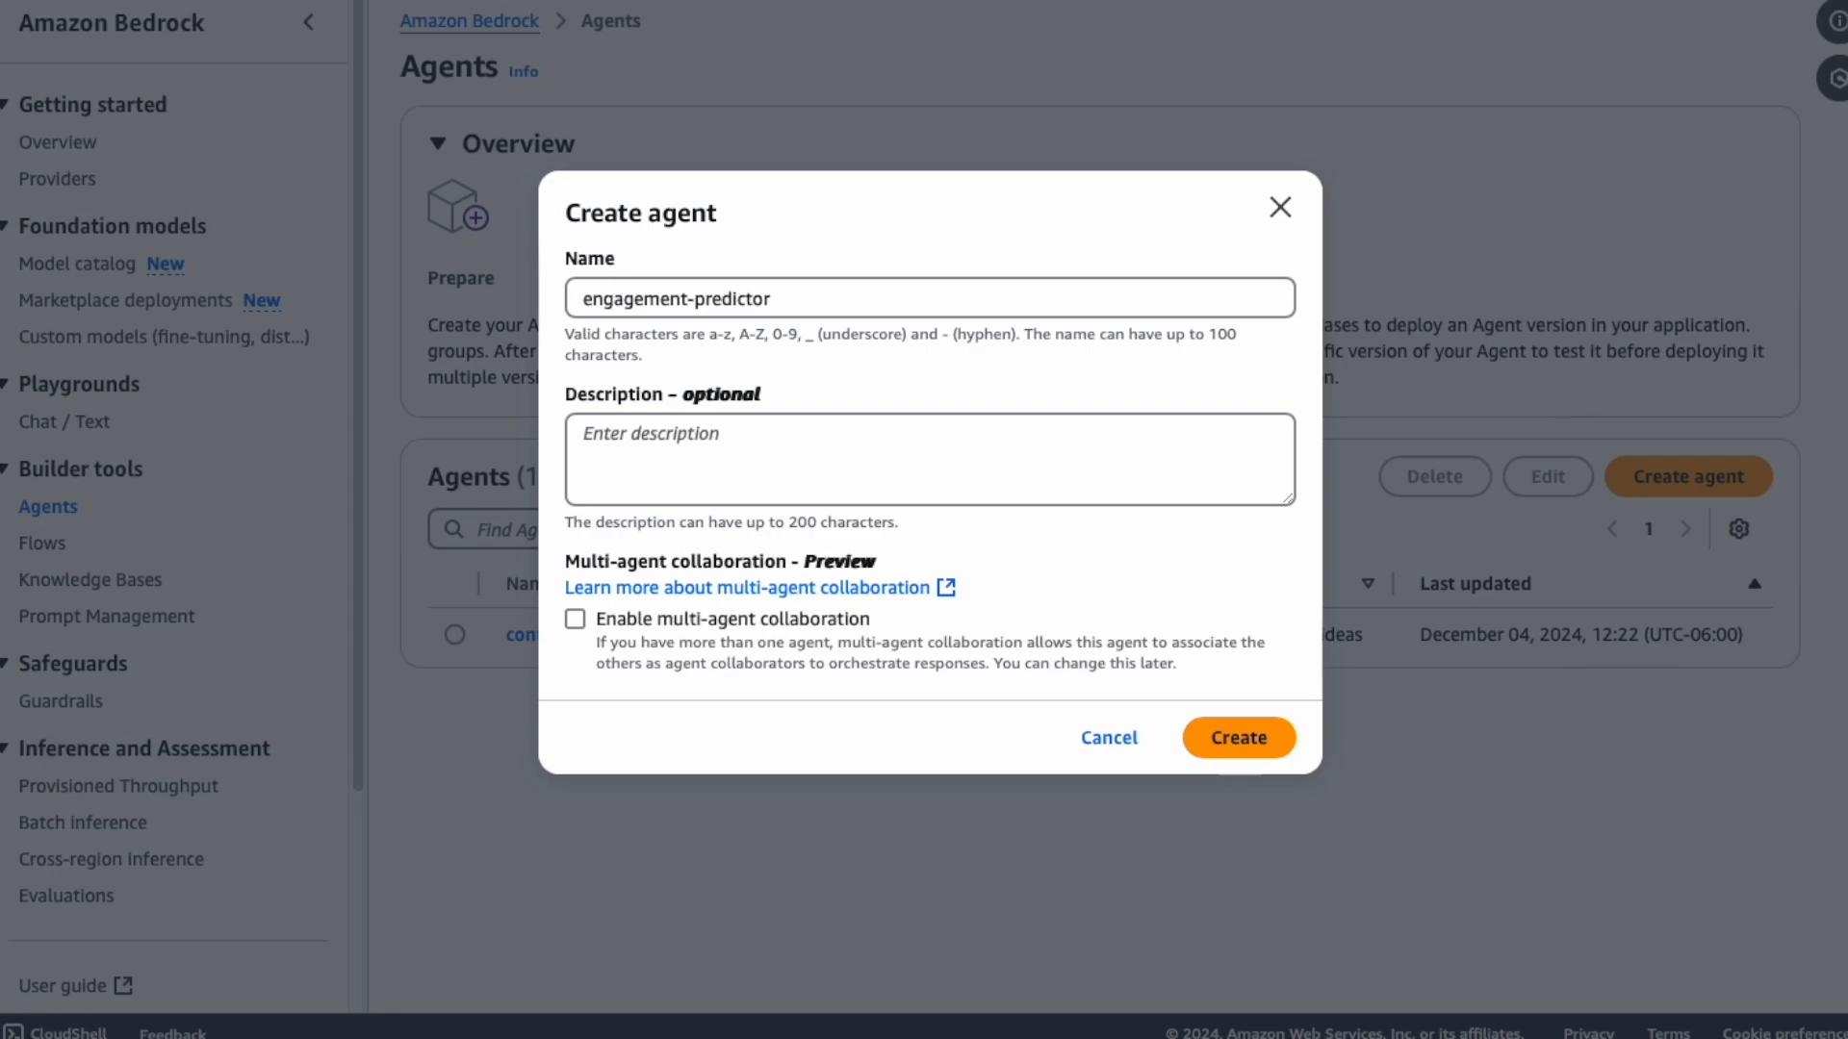
text(an agent that predicts social media post performance and optimal posting times)
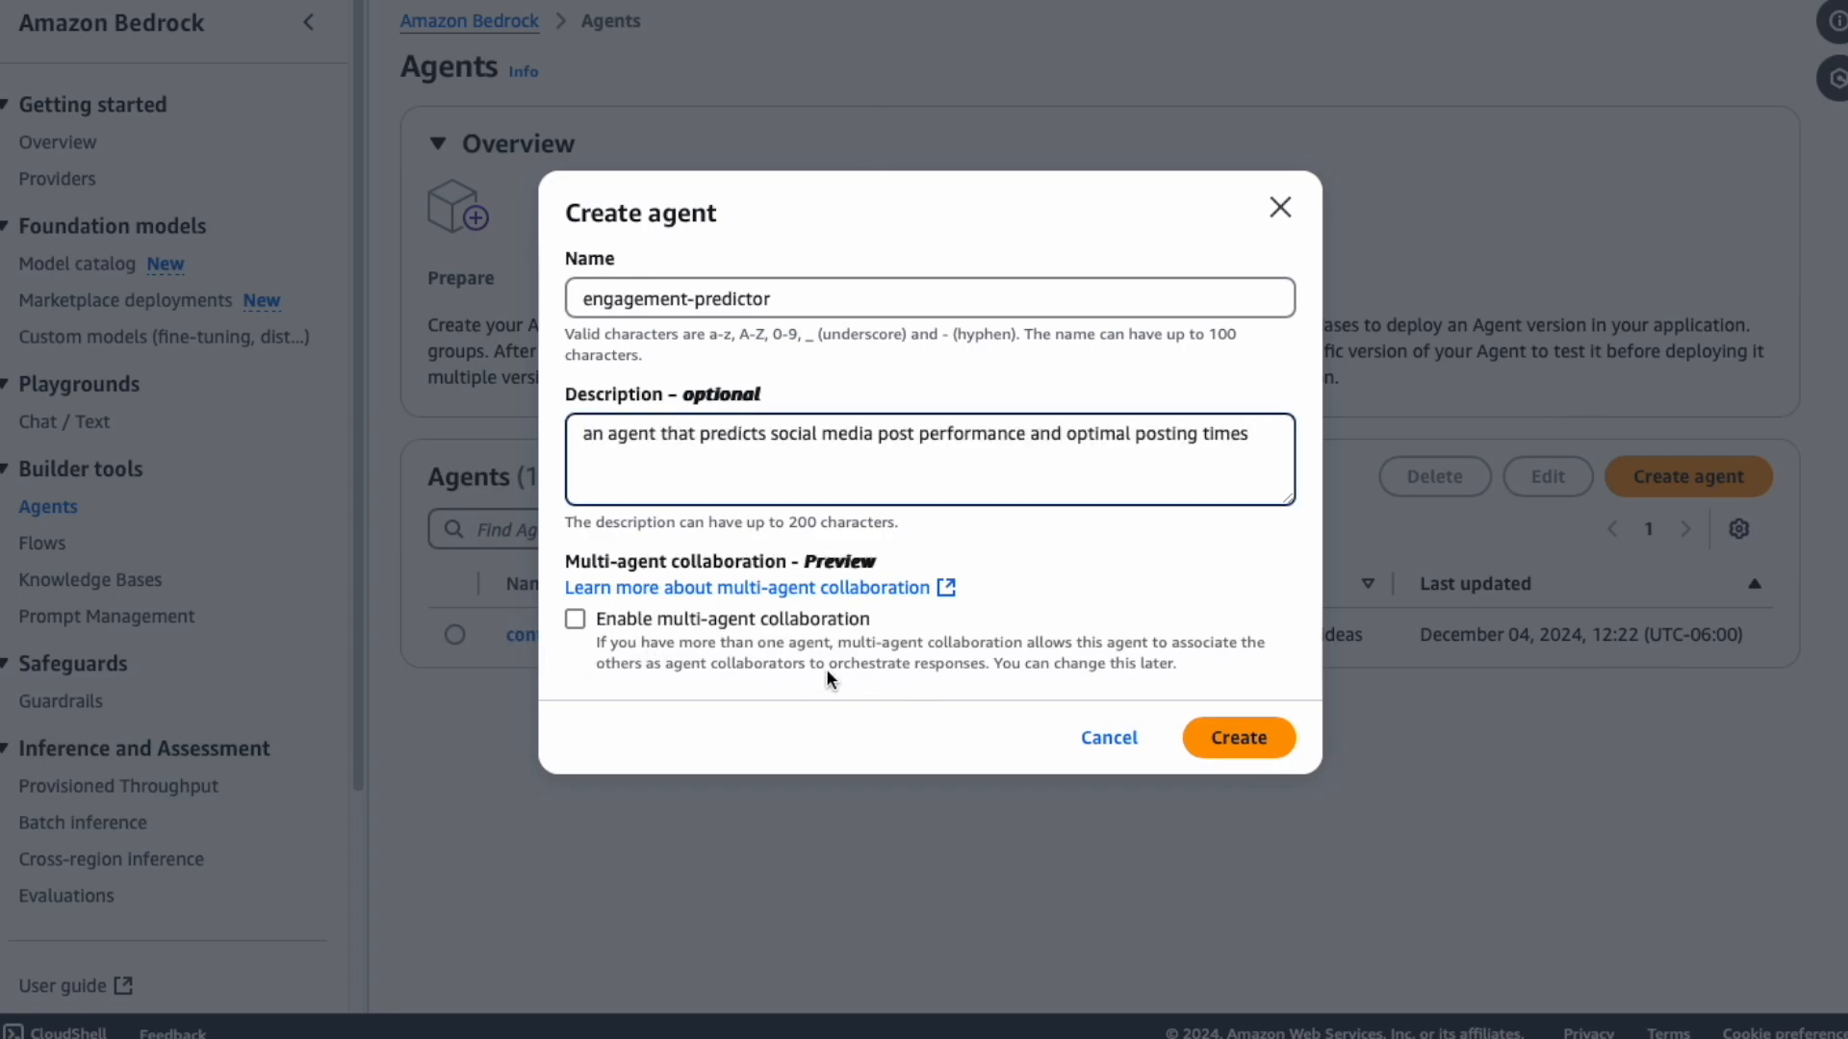
click(1233, 751)
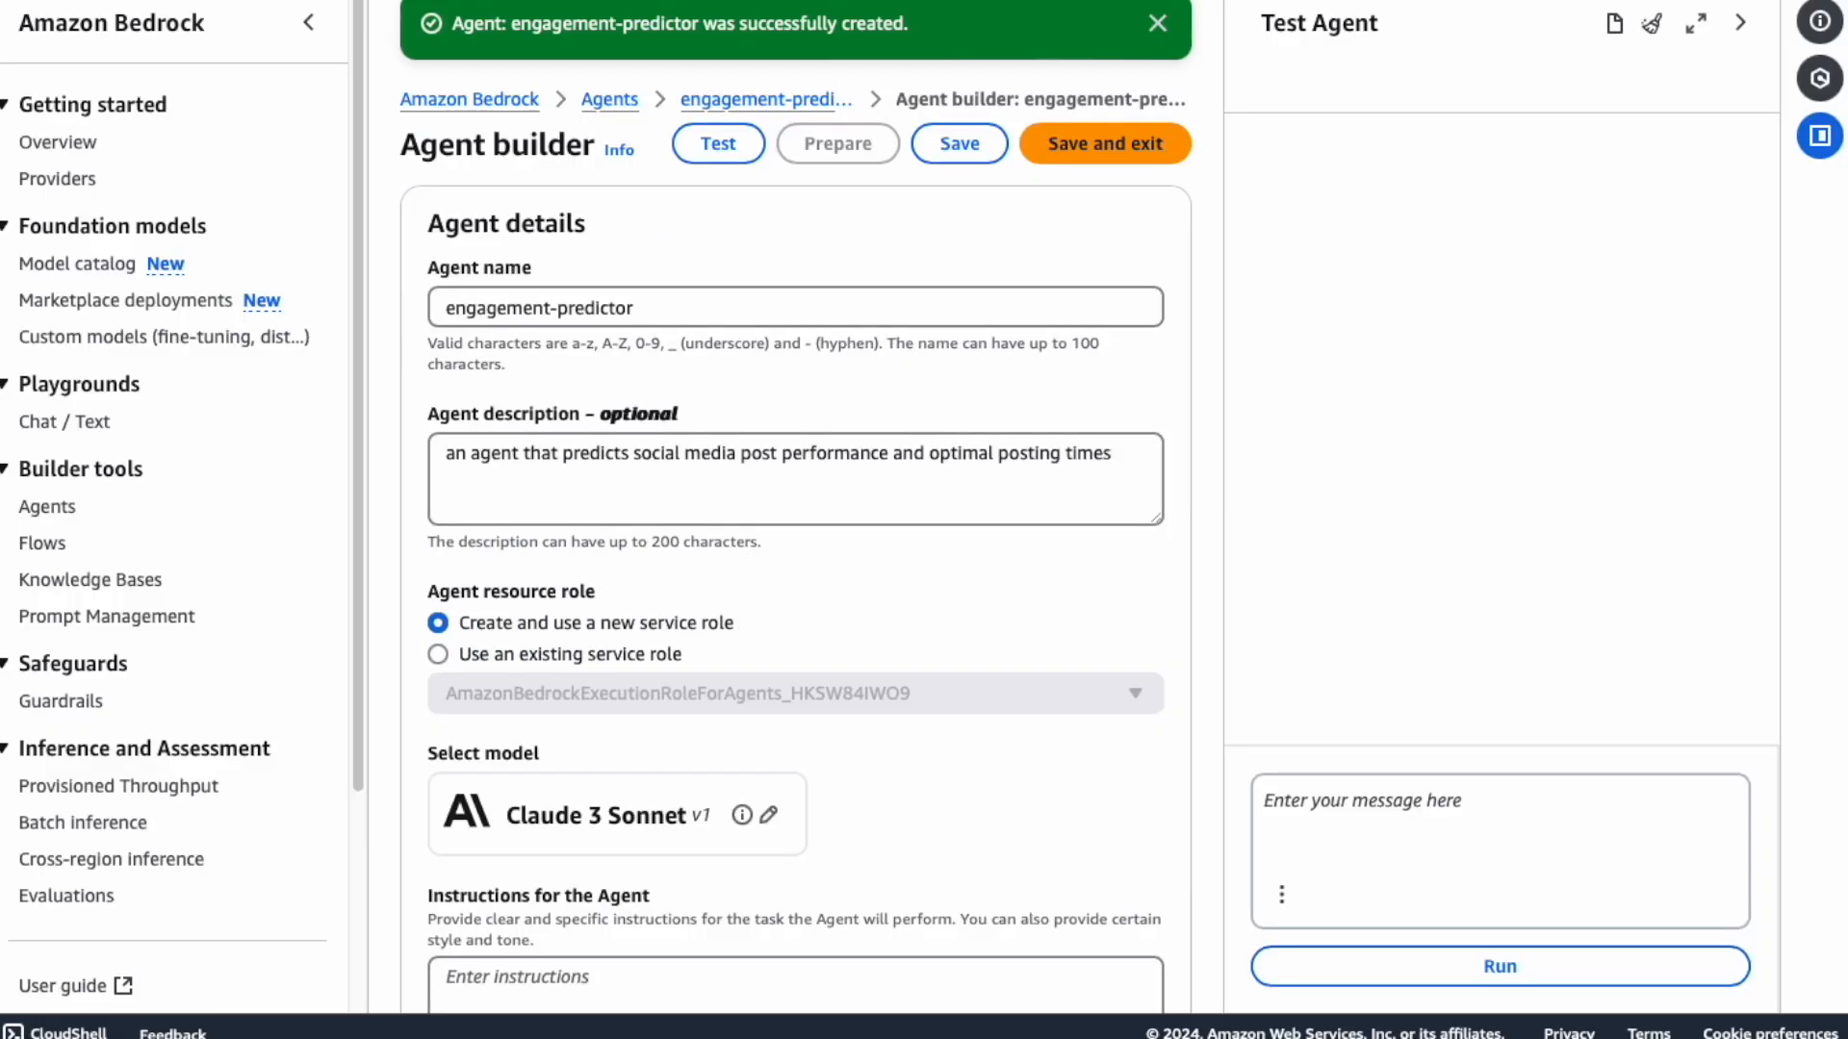
Step: Enter the engagement-predictor agent's instructions, asking for predictions supported by data-driven reasoning, industry-specific insights and actionable metrics that maximize campaign impact
scroll(1671, 495, down, 2)
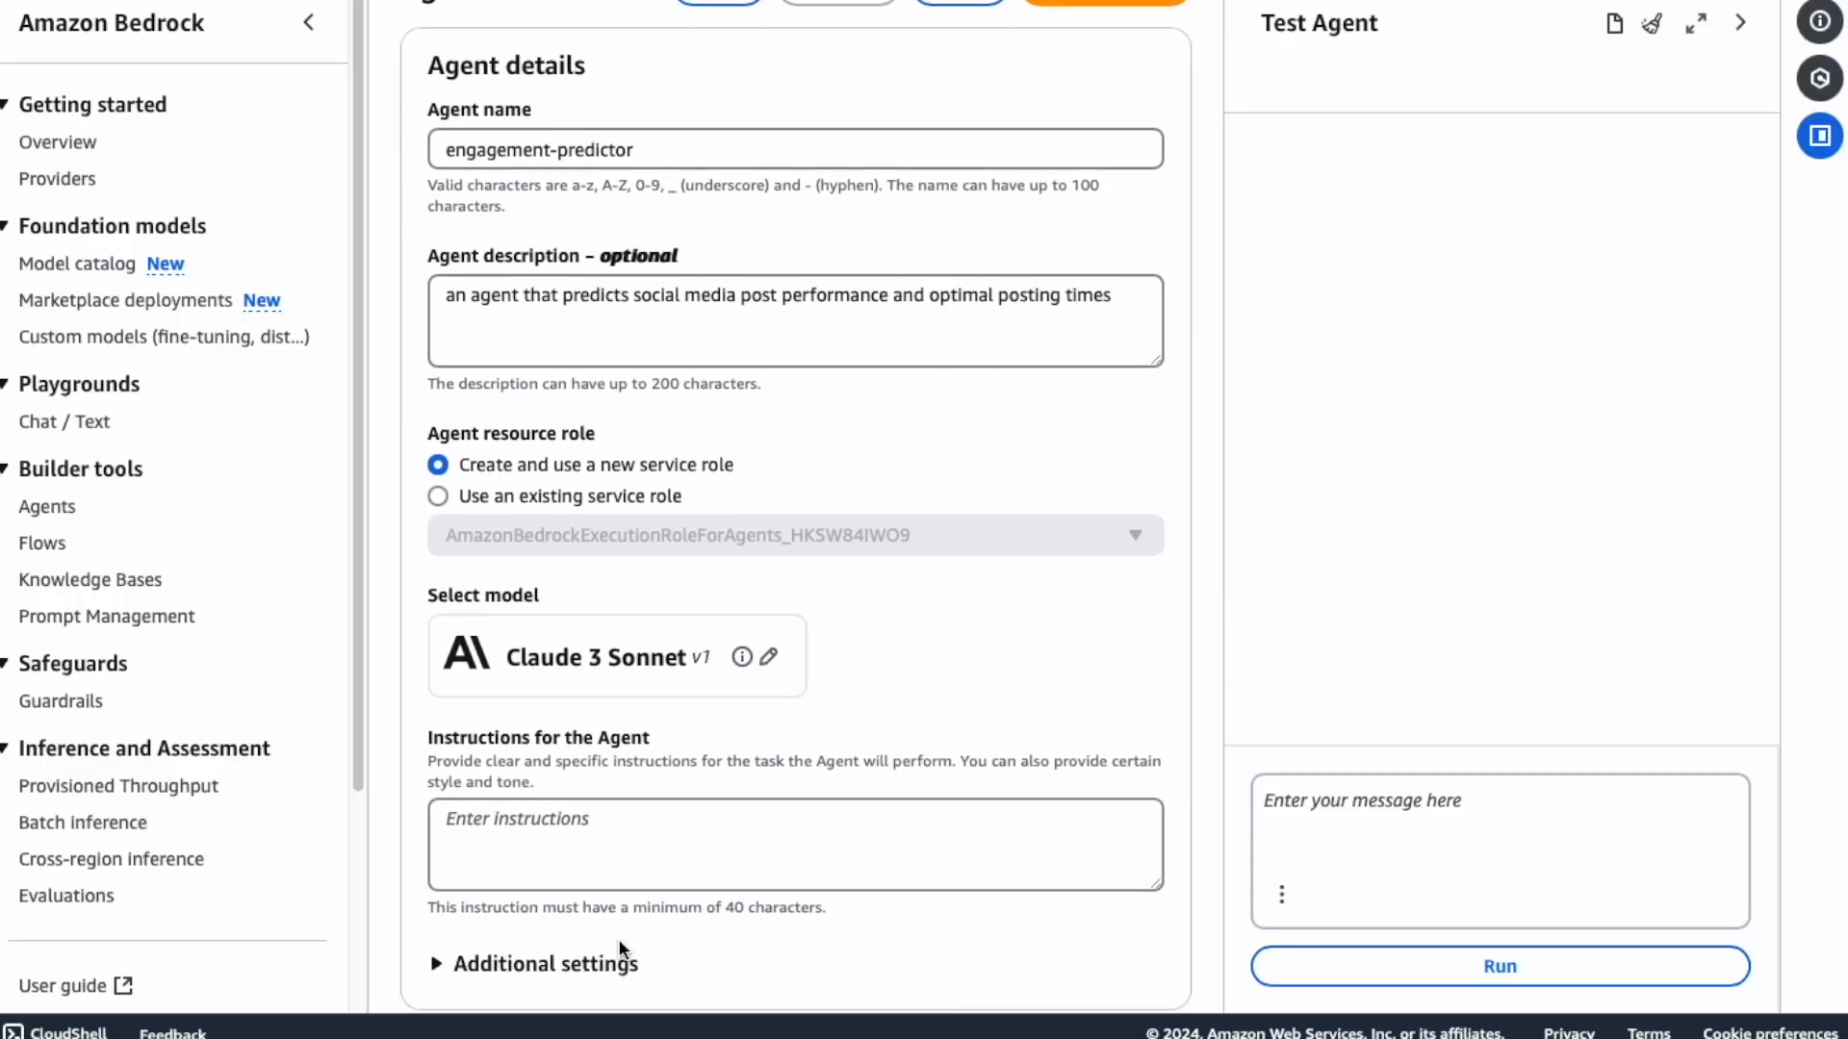
click(608, 812)
key(ctrl+v)
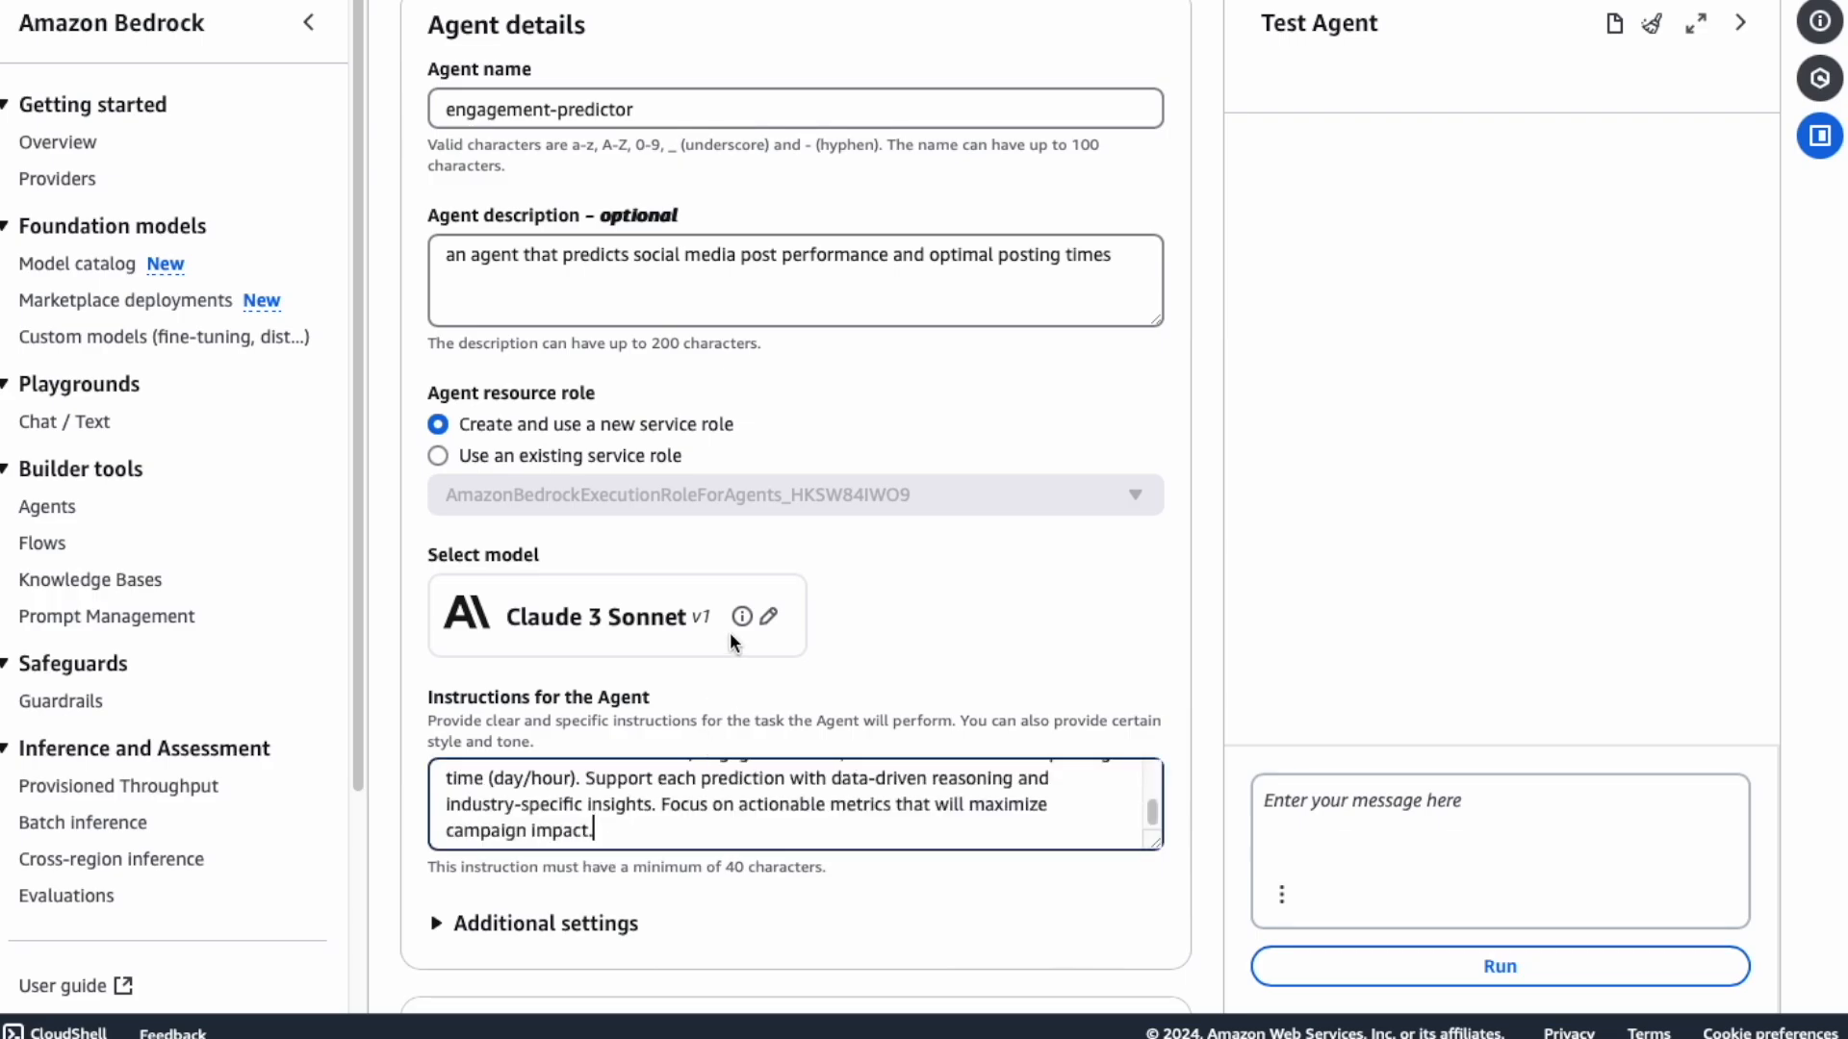
scroll(882, 890, down, 10)
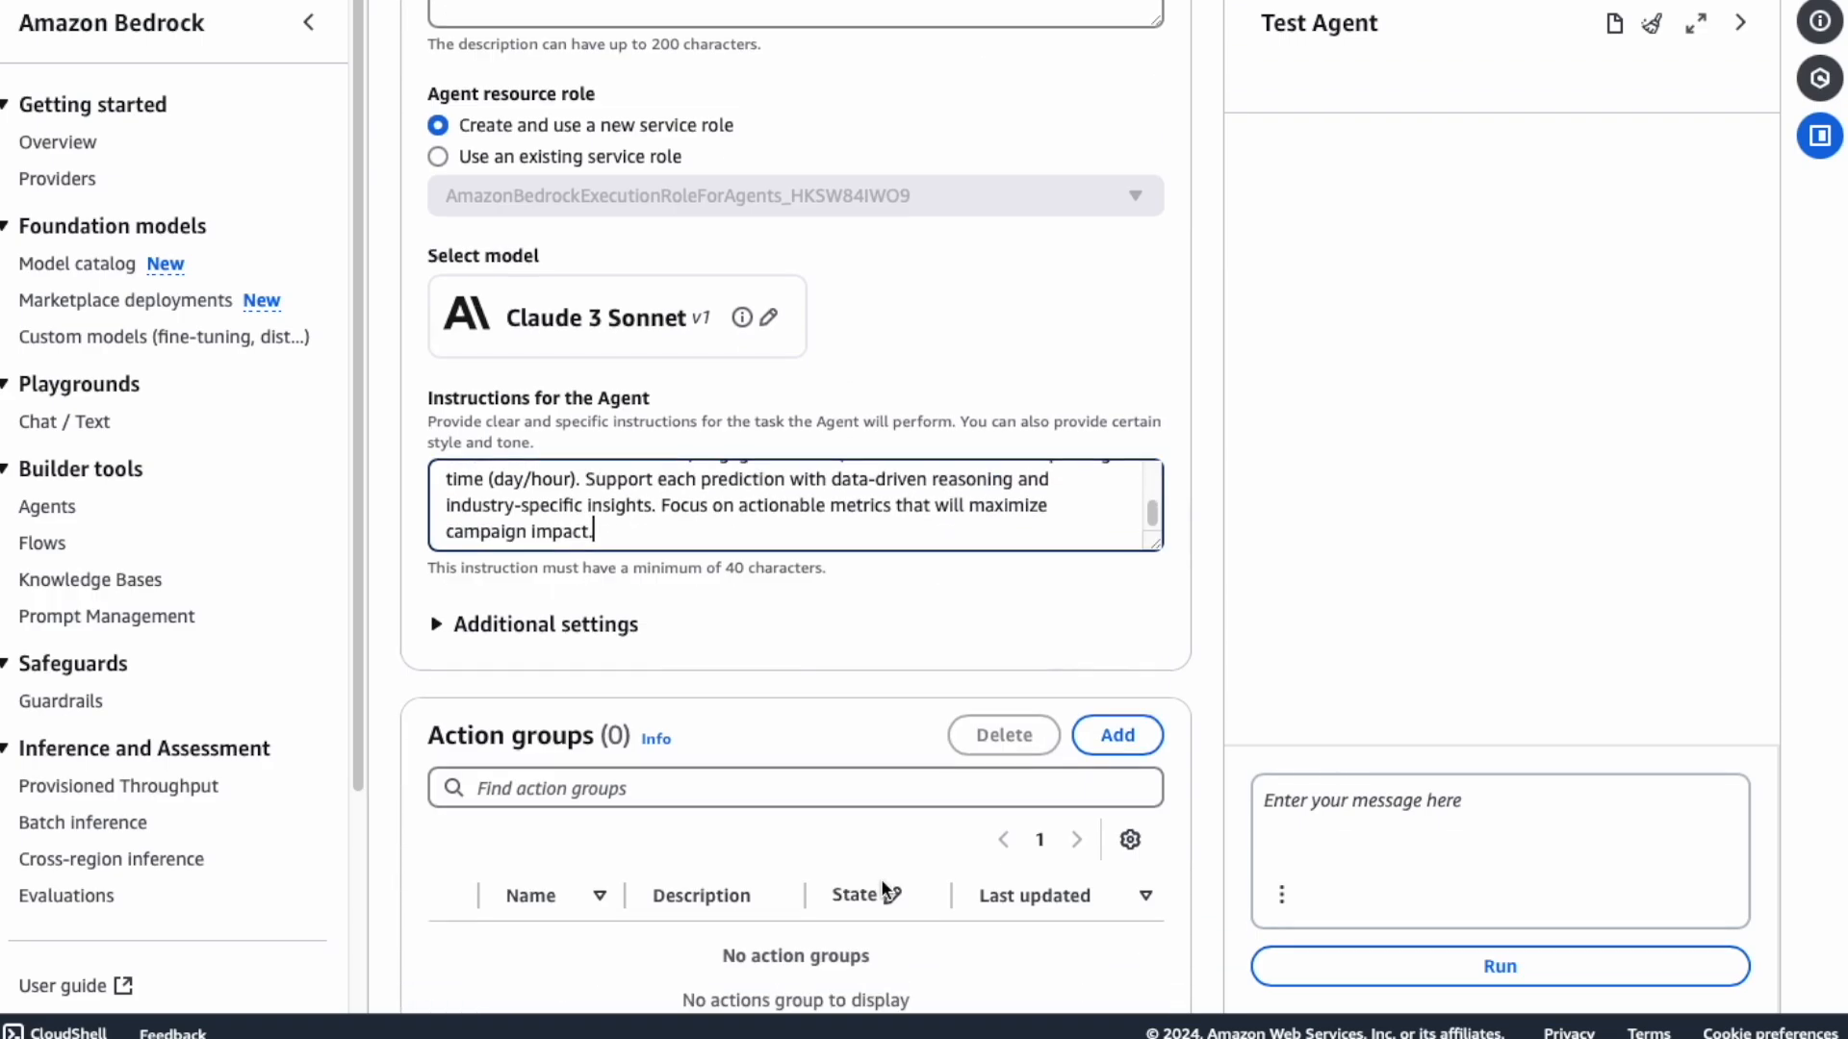
scroll(881, 879, up, 15)
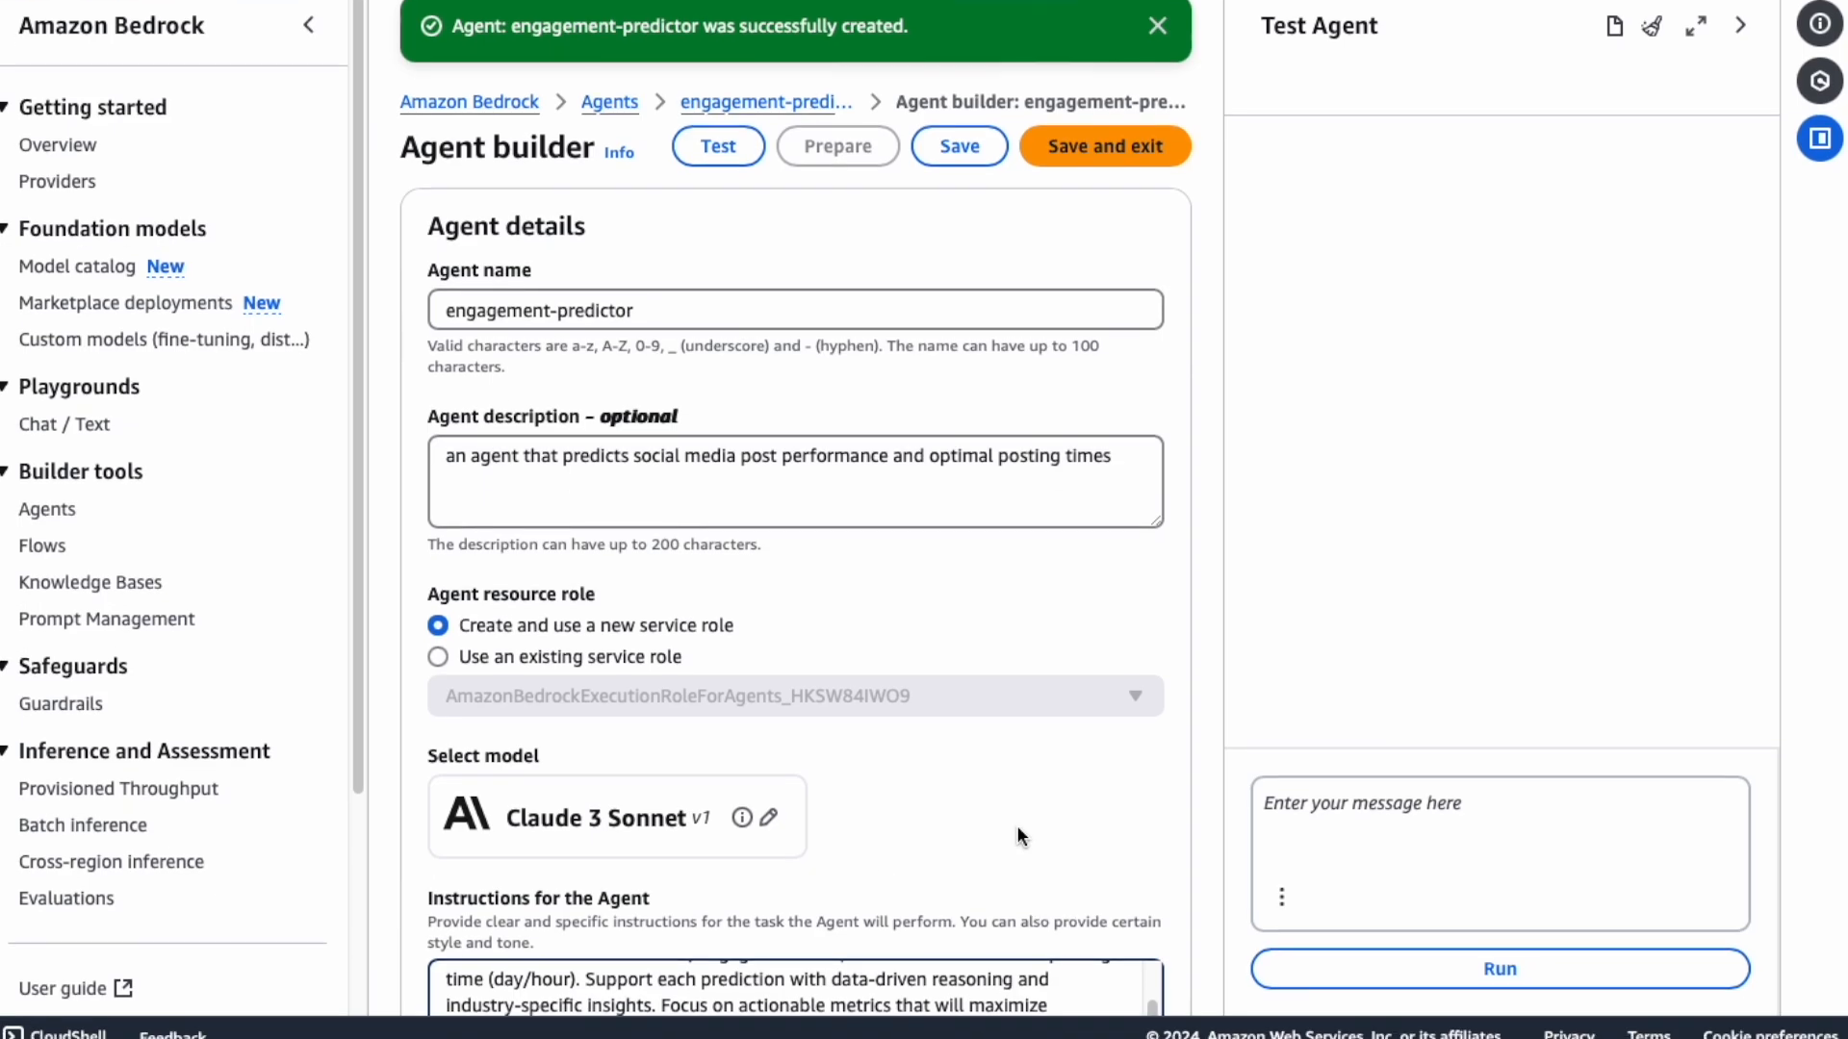
Step: Save and prepare the engagement-predictor agent and test it with the EcoTech solar panel campaign's content mix and posting schedule
click(959, 144)
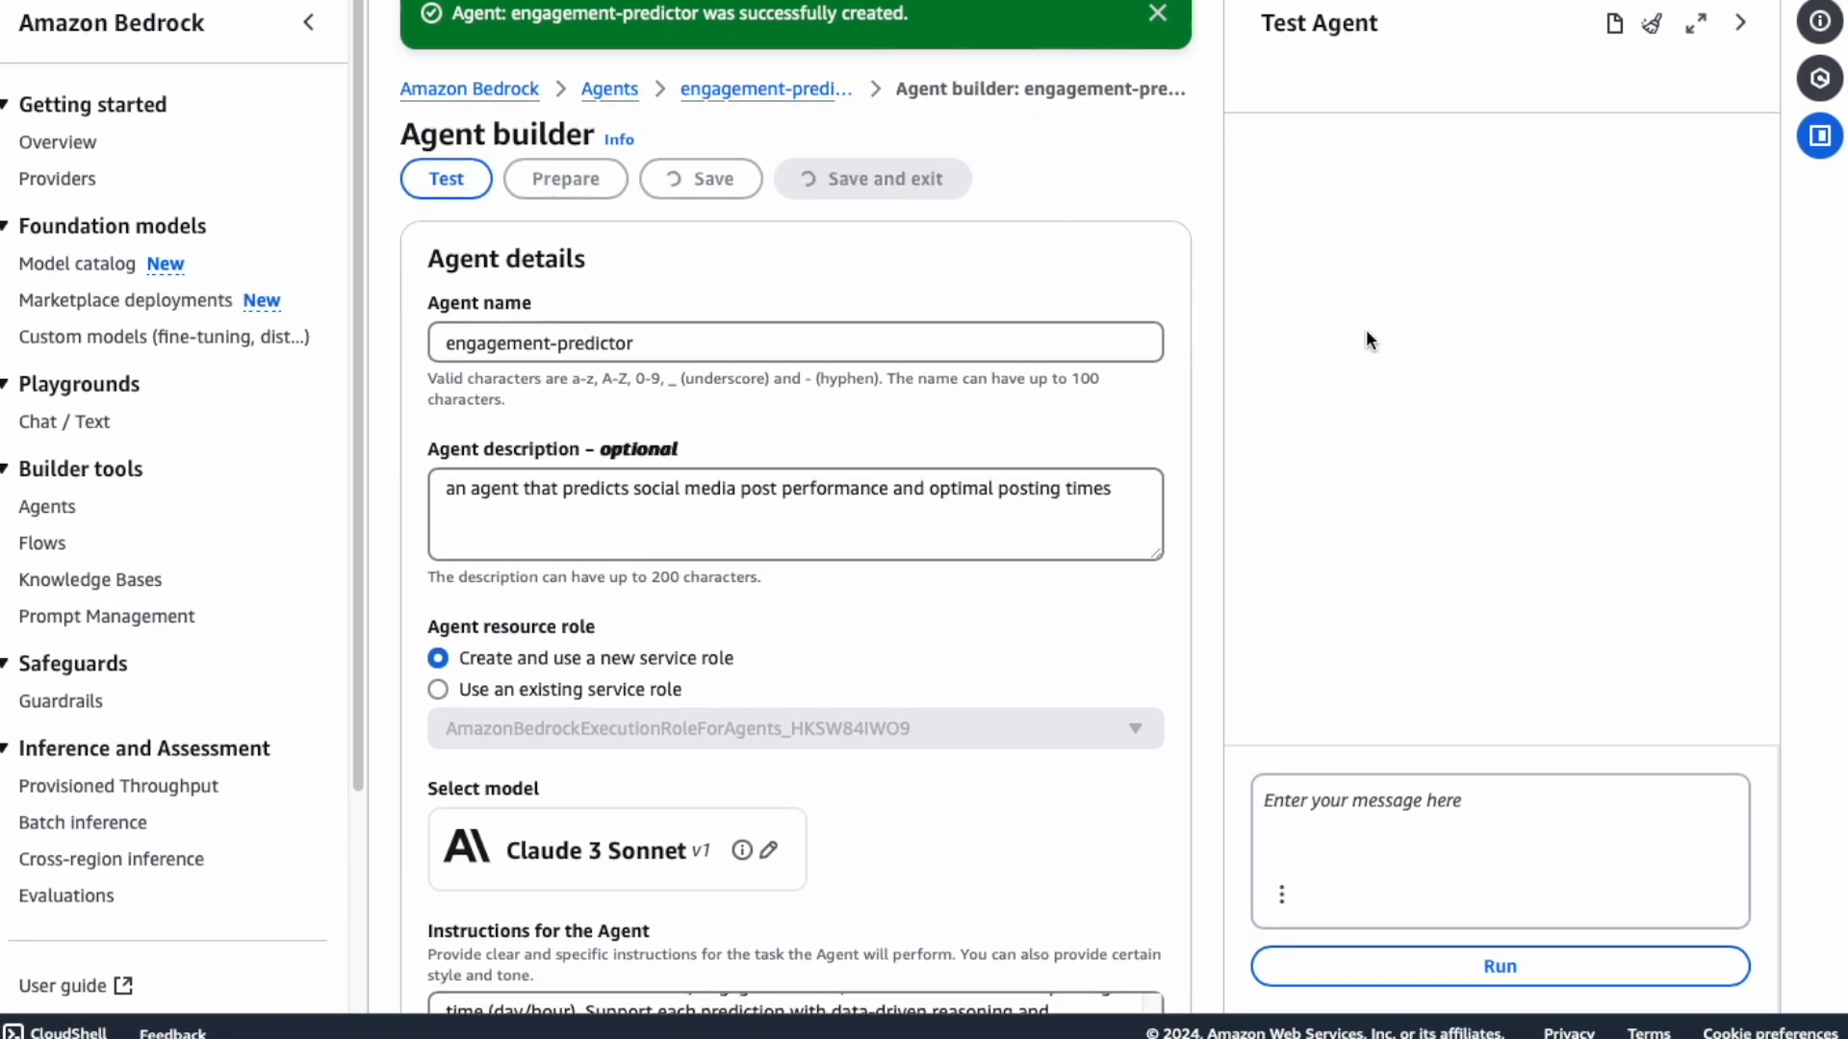
click(1421, 217)
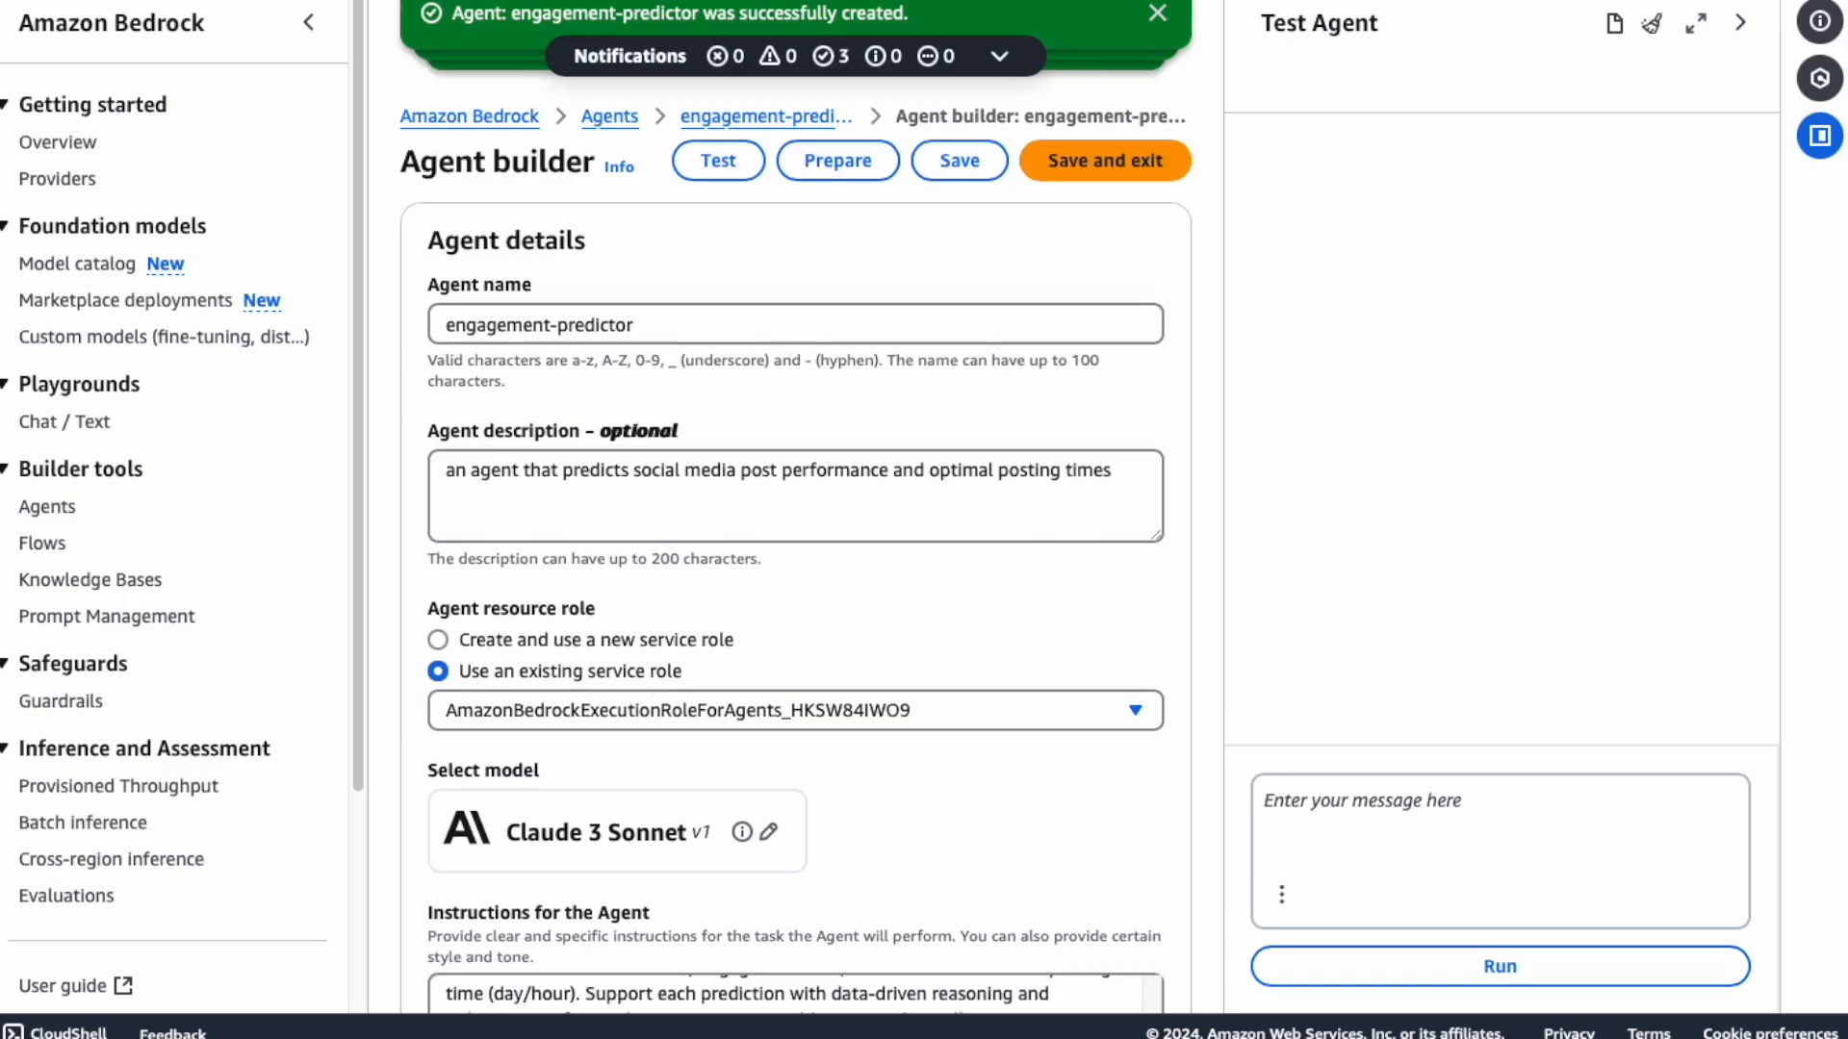
click(1332, 816)
key(ctrl+v)
click(1454, 970)
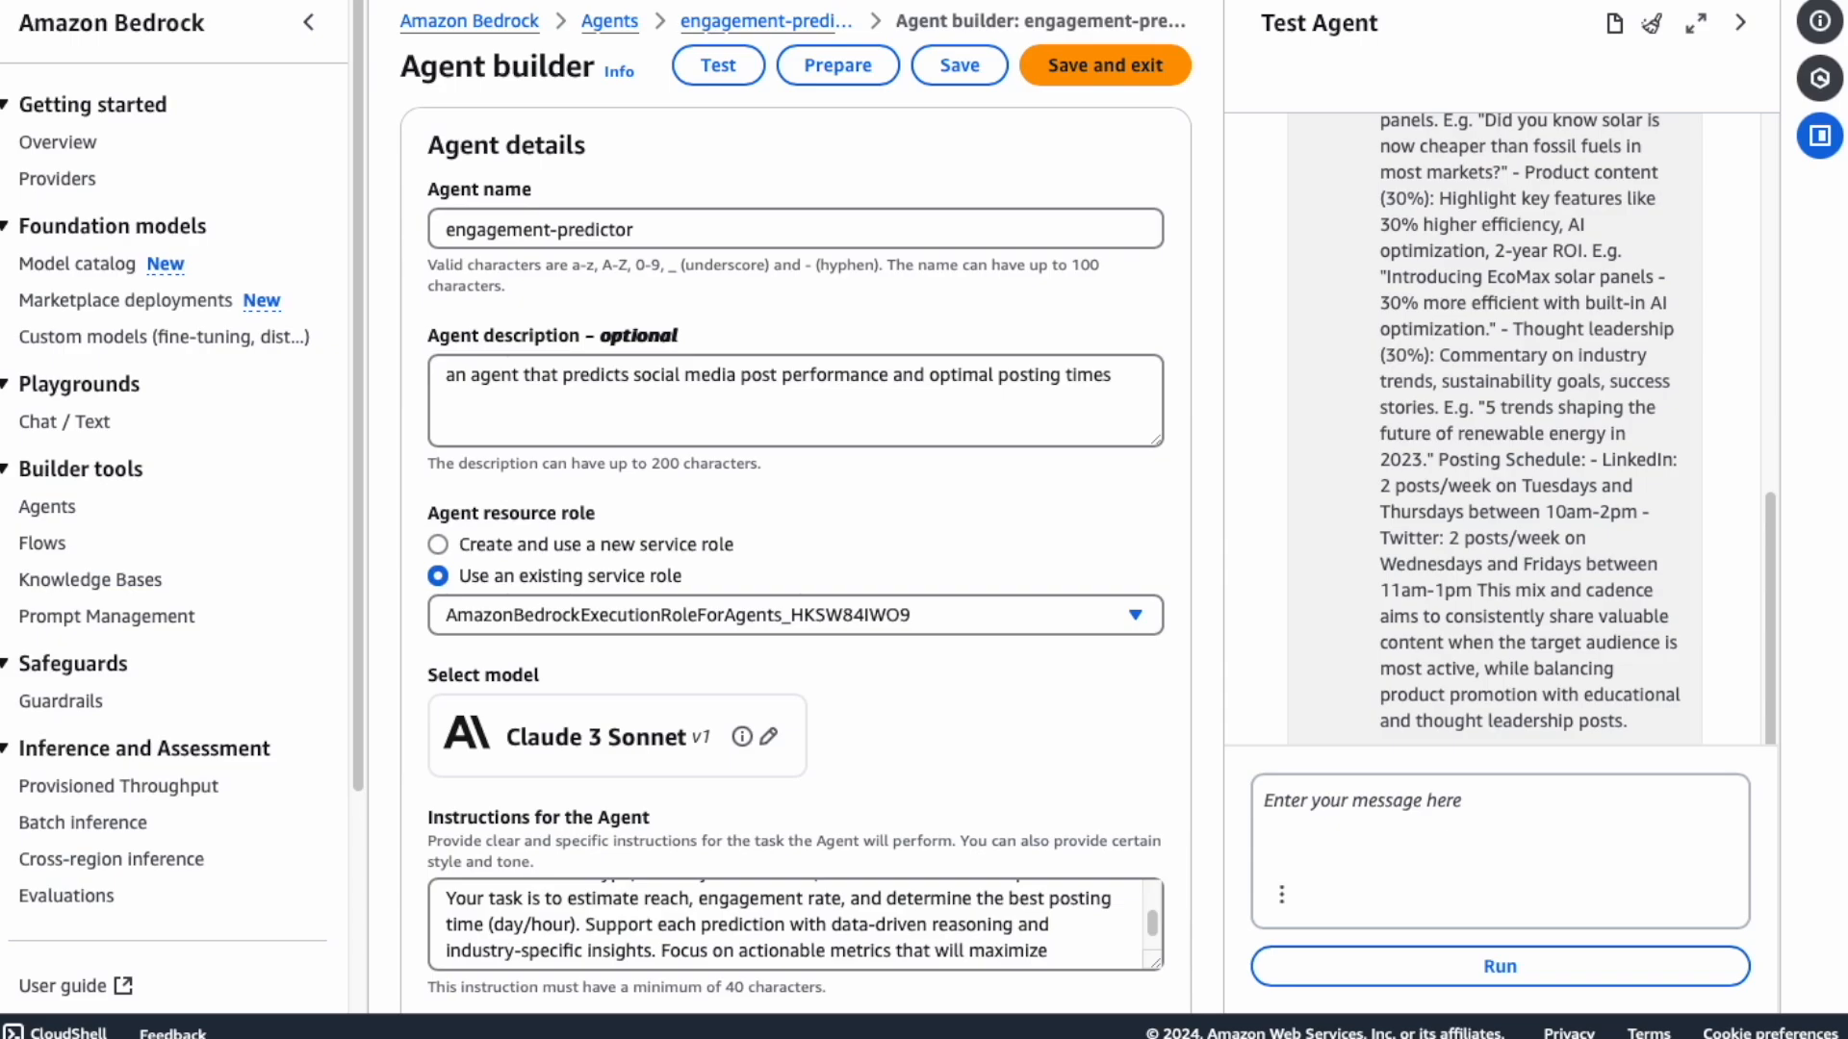
Step: Save the engagement-predictor agent and create the alias engagement-predictor-v1 for it, associated with a new version
click(963, 65)
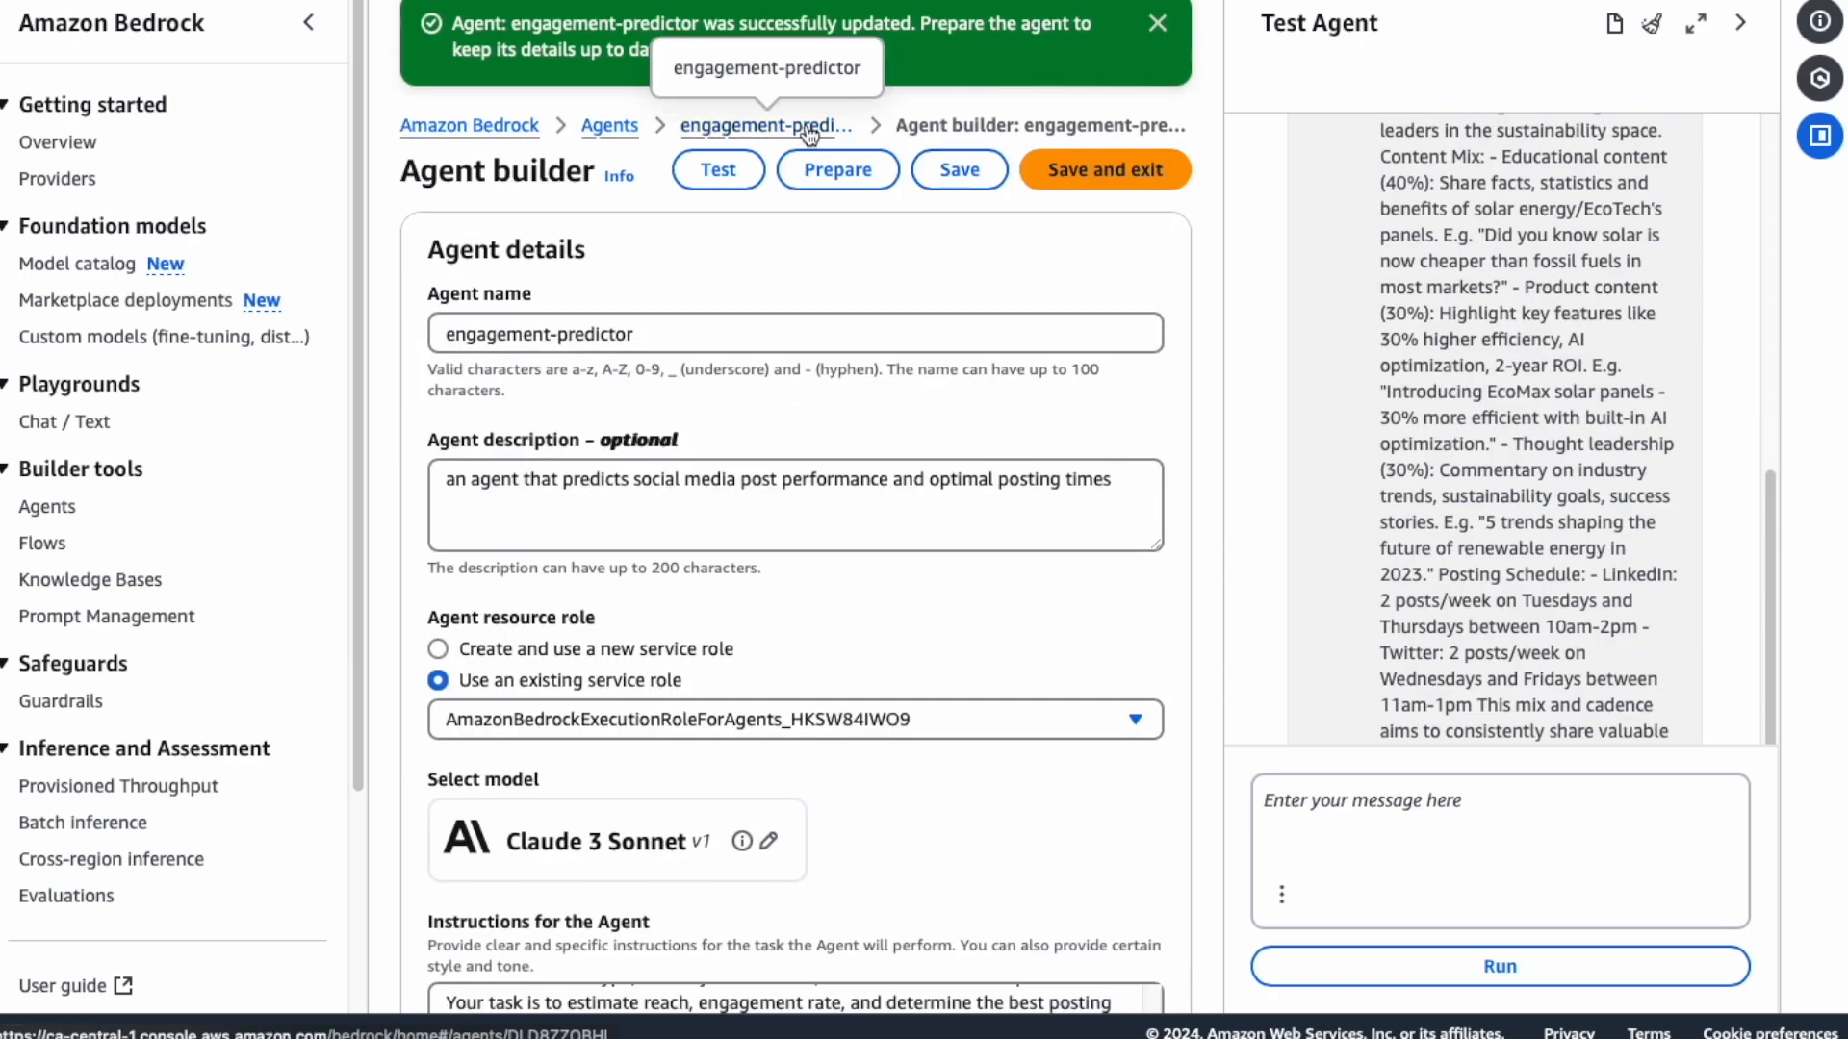
click(1159, 173)
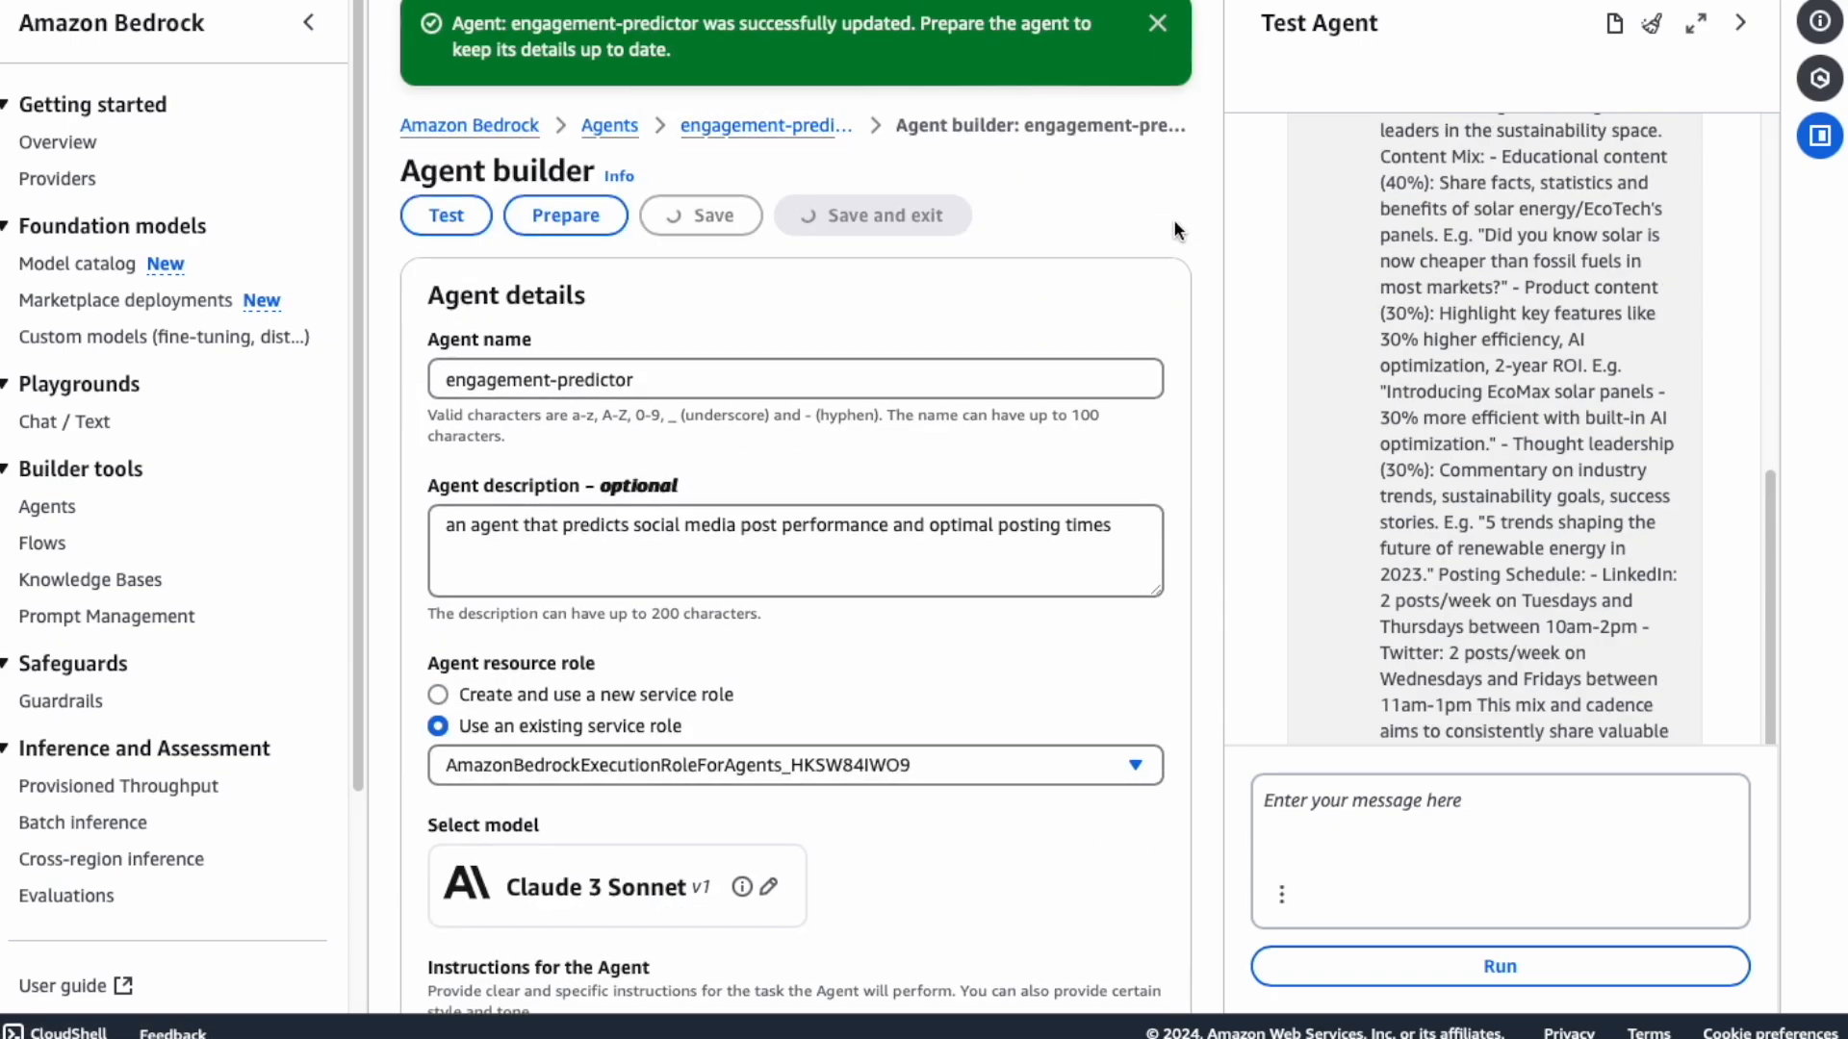
click(469, 215)
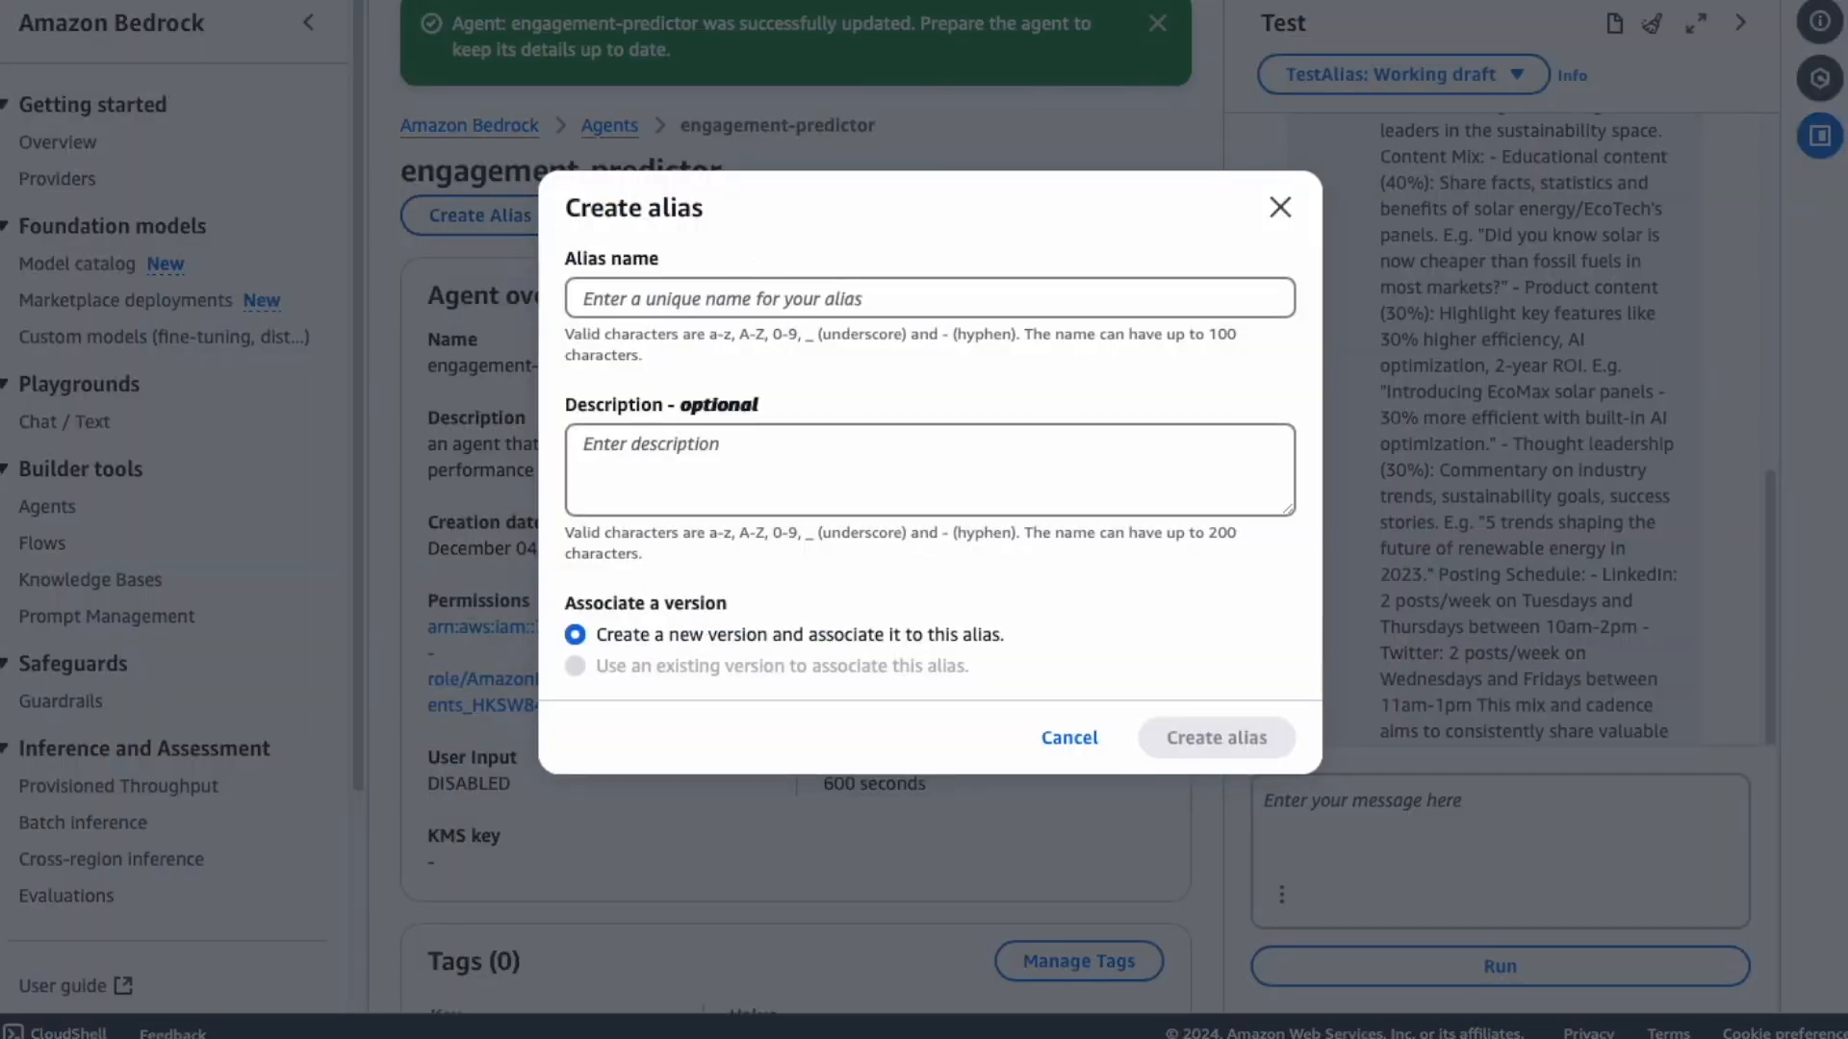
click(730, 304)
text(engagement-predictor)
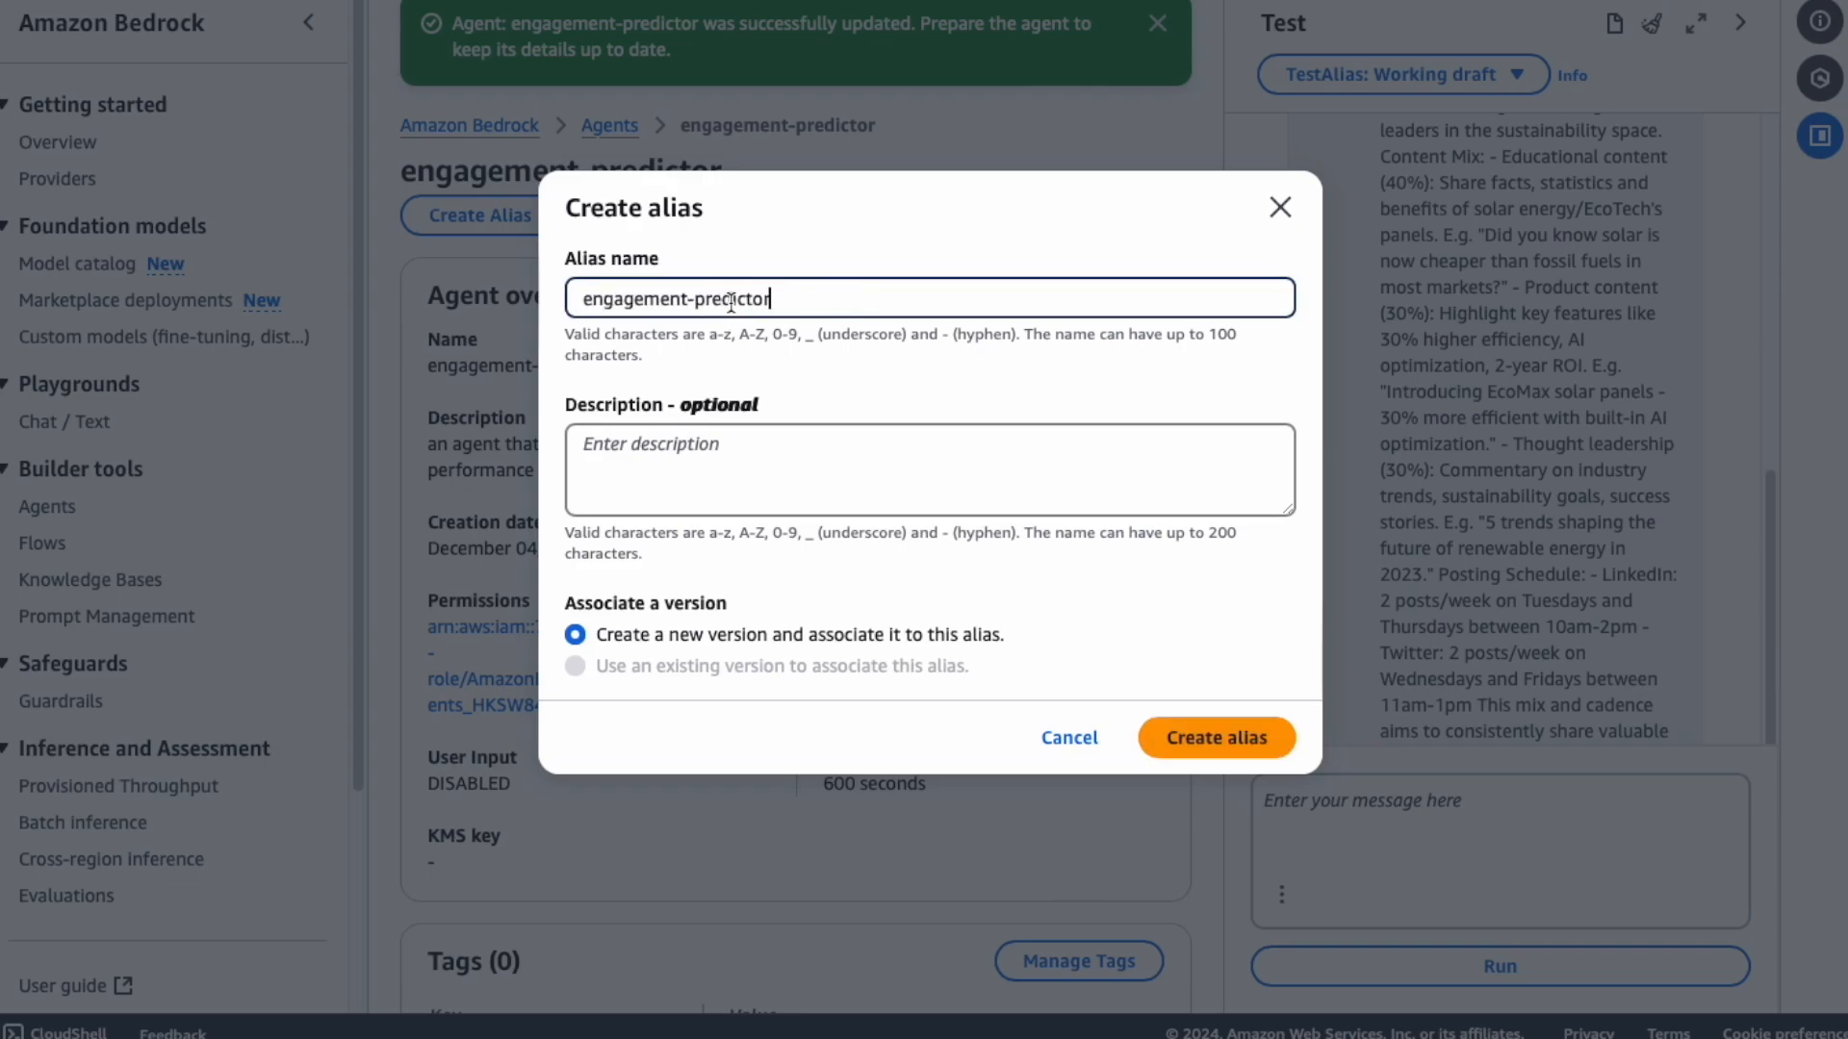
text(-v1)
click(1257, 760)
Step: Create a multi-agent collaboration agent named social-media-campaign-manager, described as combining the content strategy and engagement predictor agents' outputs into a comprehensive campaign plan
click(616, 154)
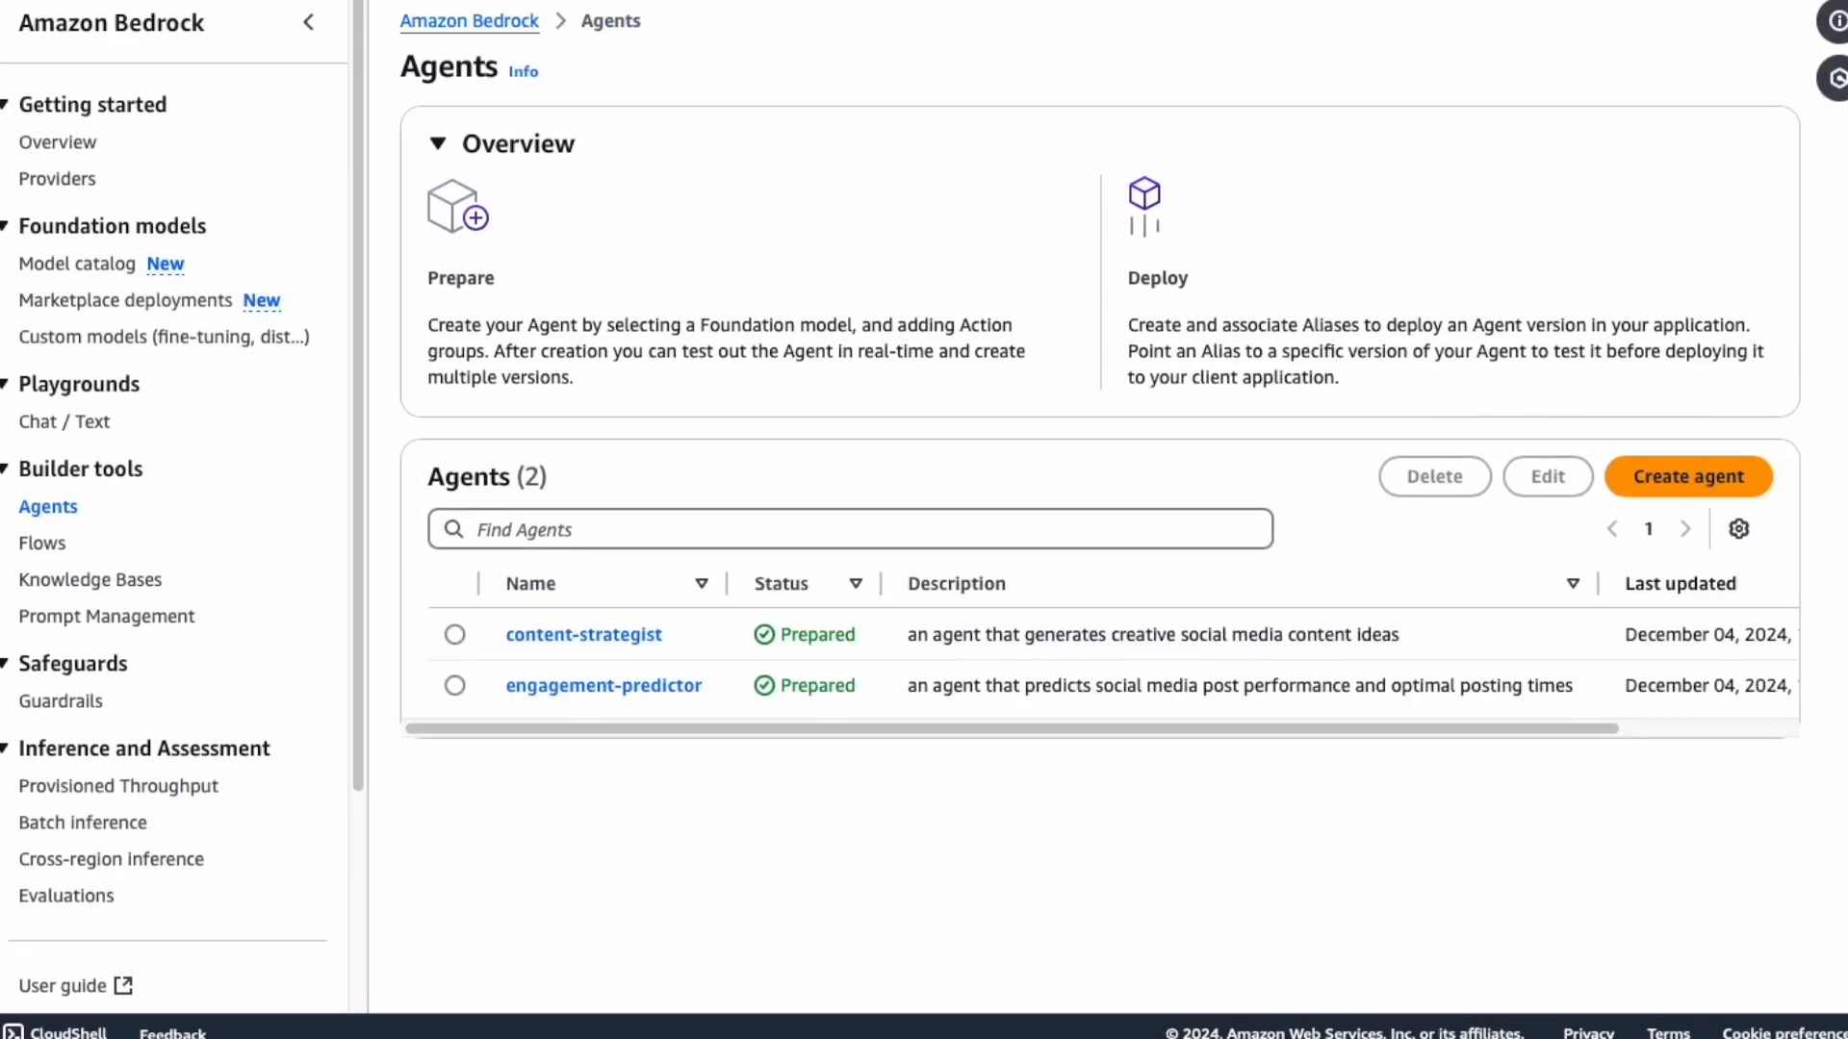
click(1723, 482)
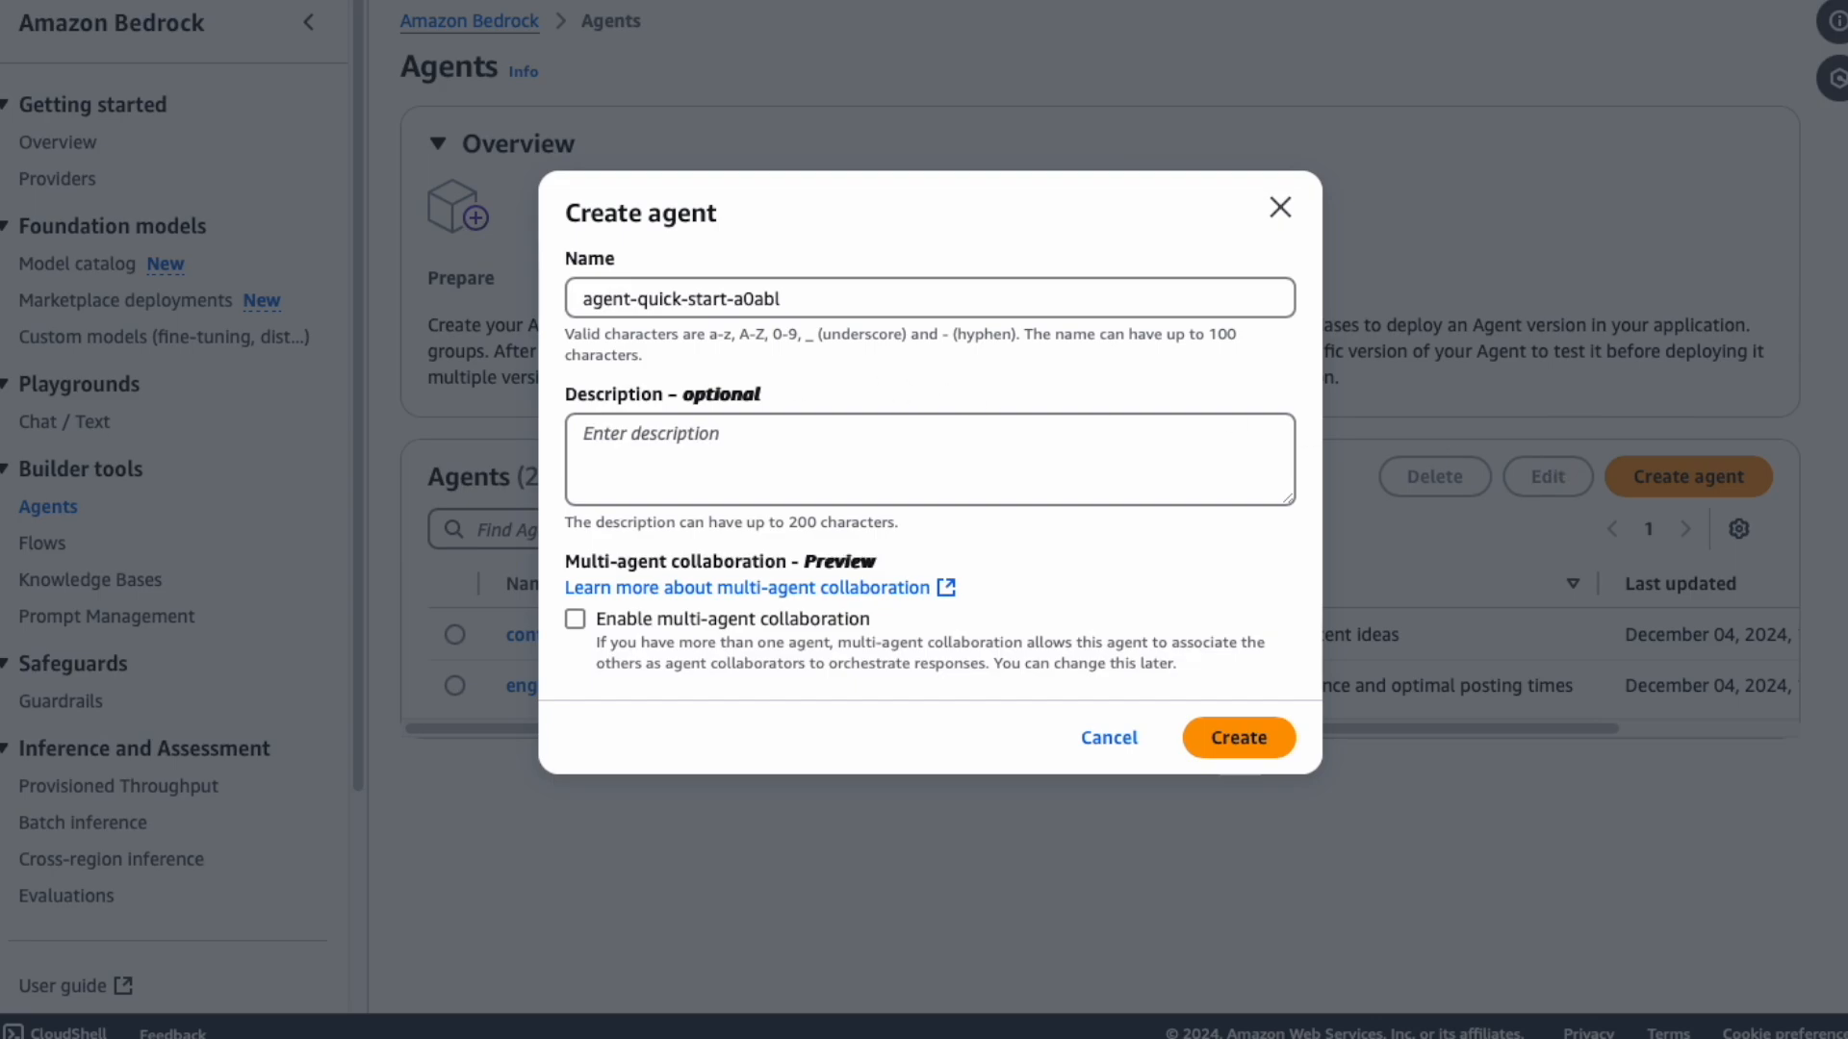
drag(828, 304, 580, 300)
text(social-media-campaign-manager)
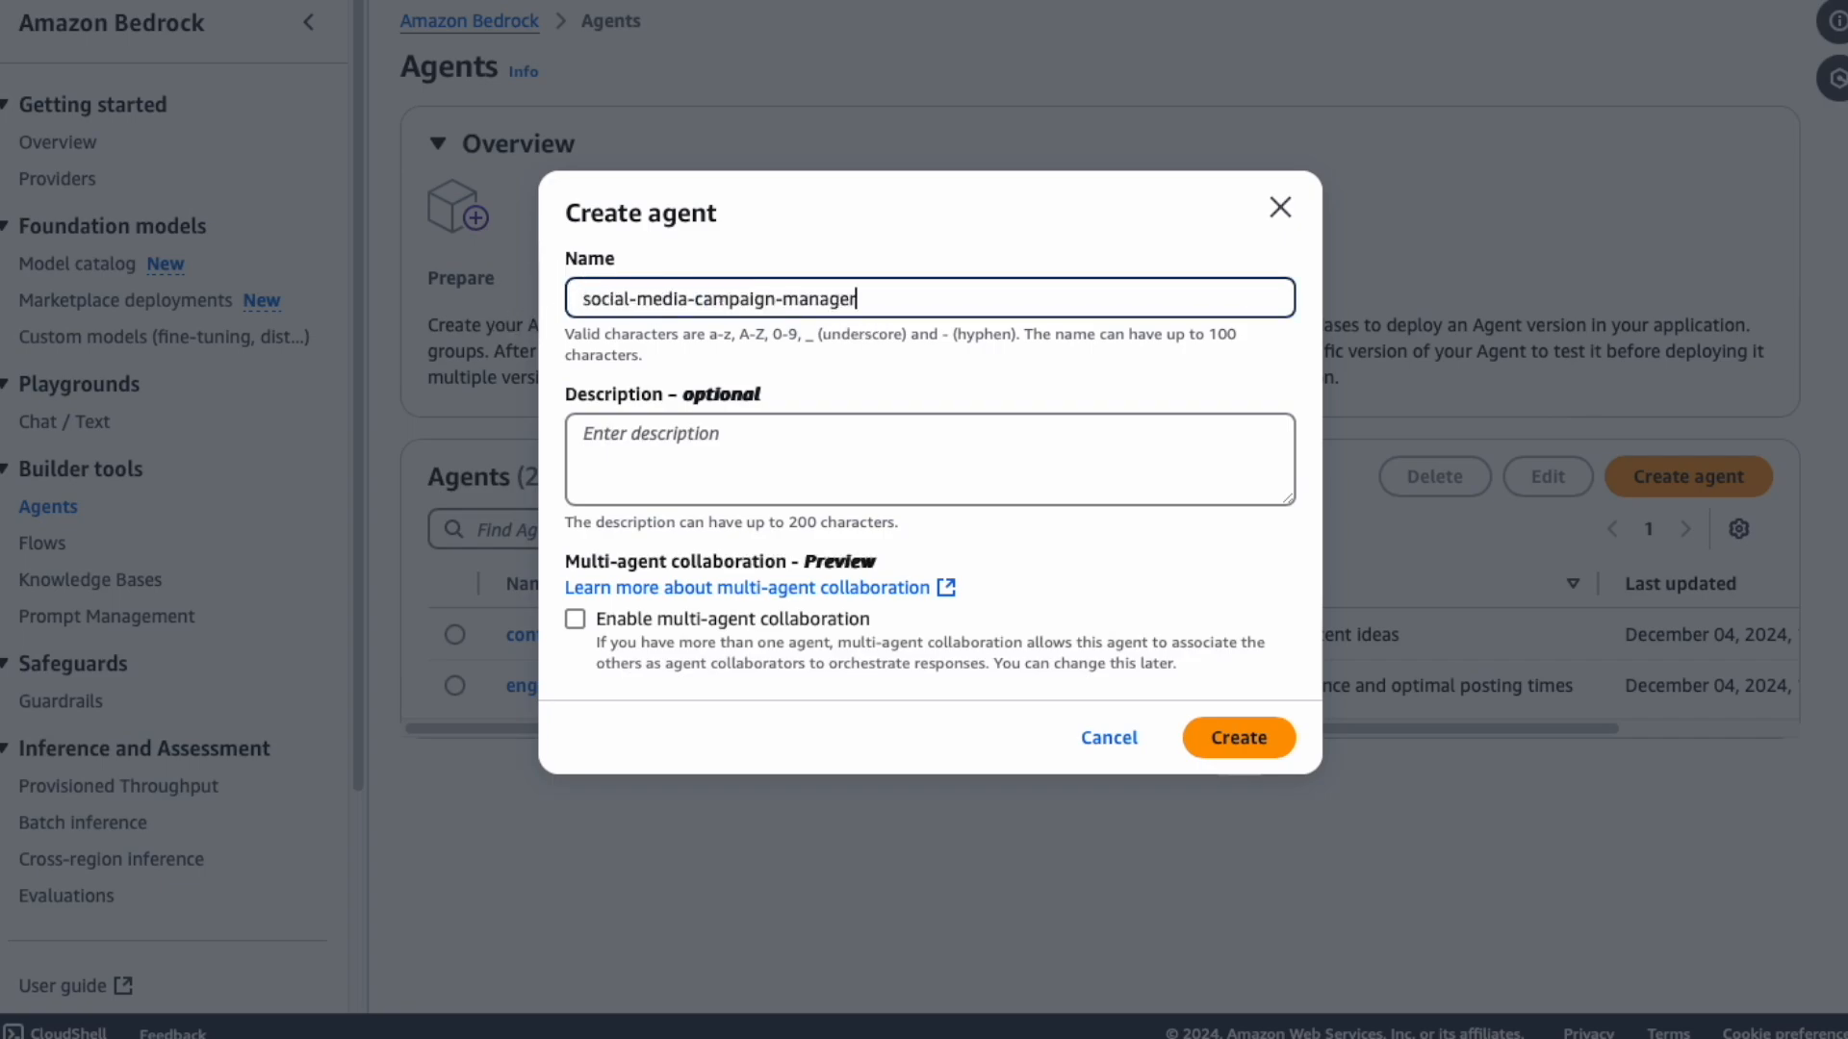
text(an agent that combines the outputs from the content strategy agent and the engagement predictor agent into a comprehensive campaign plan.)
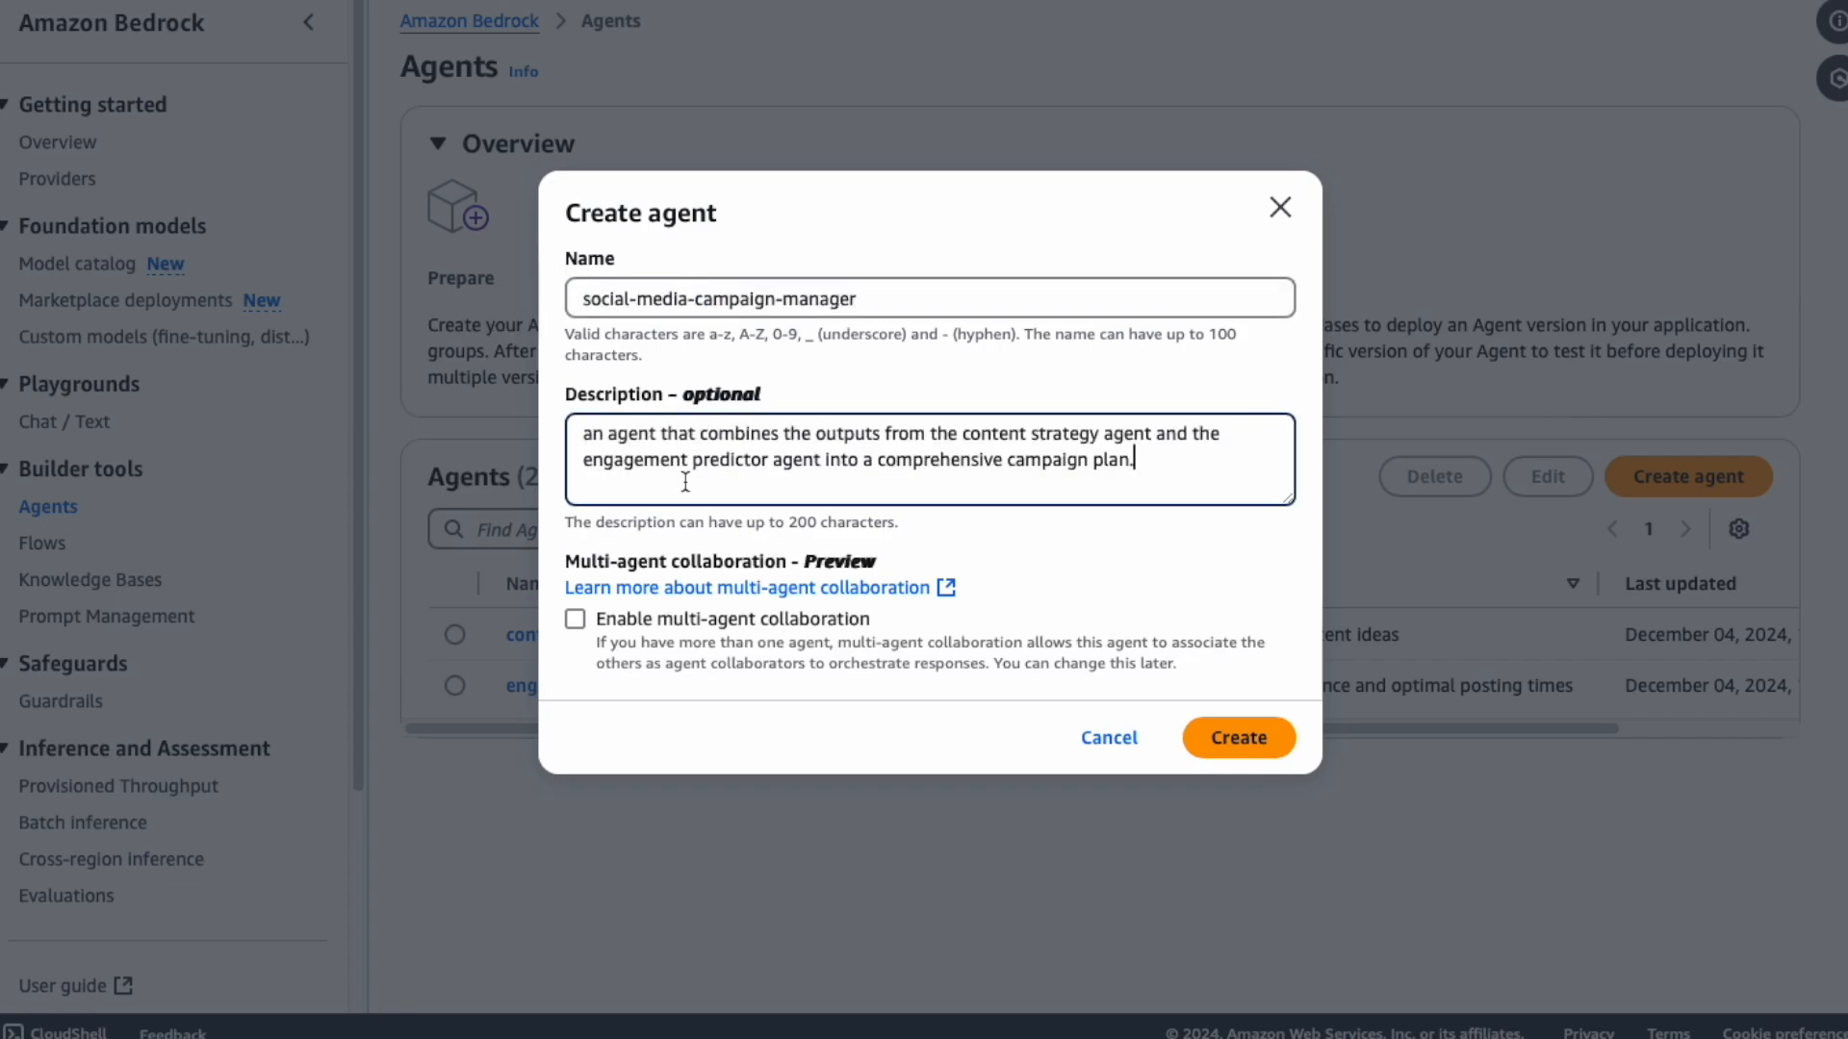
click(574, 619)
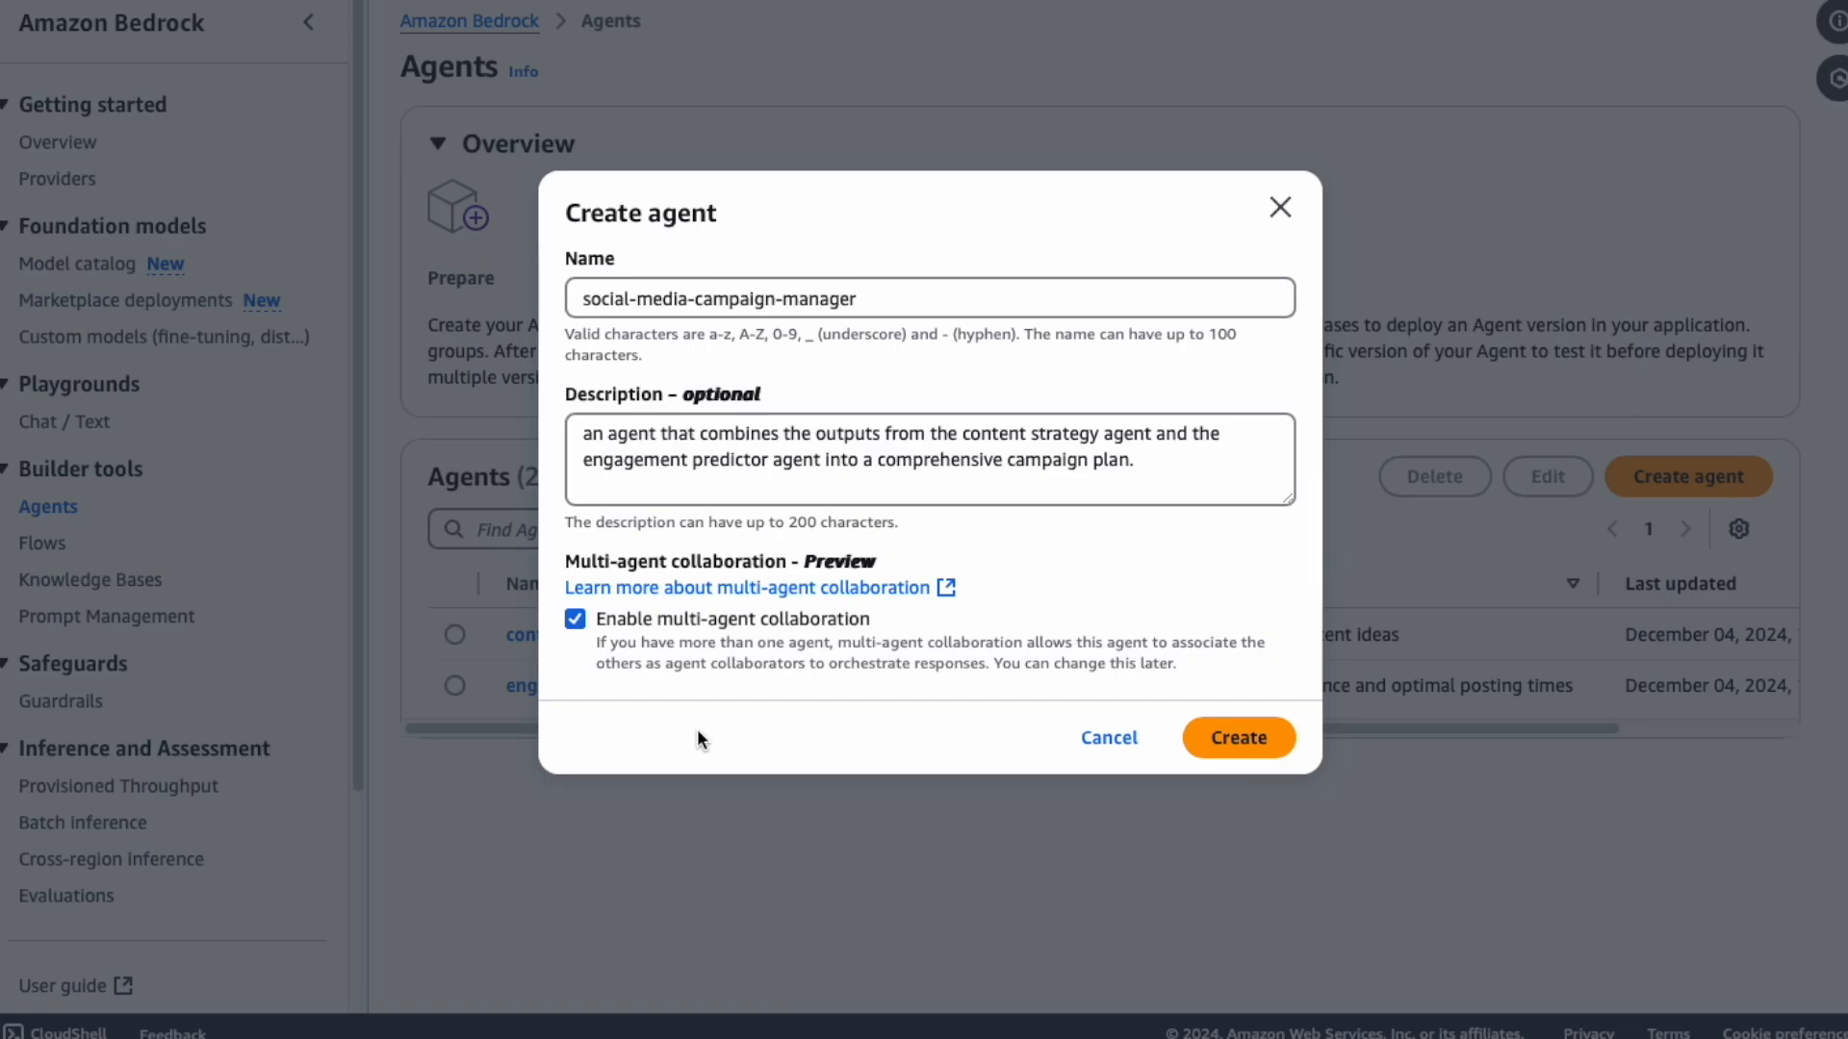
click(1248, 738)
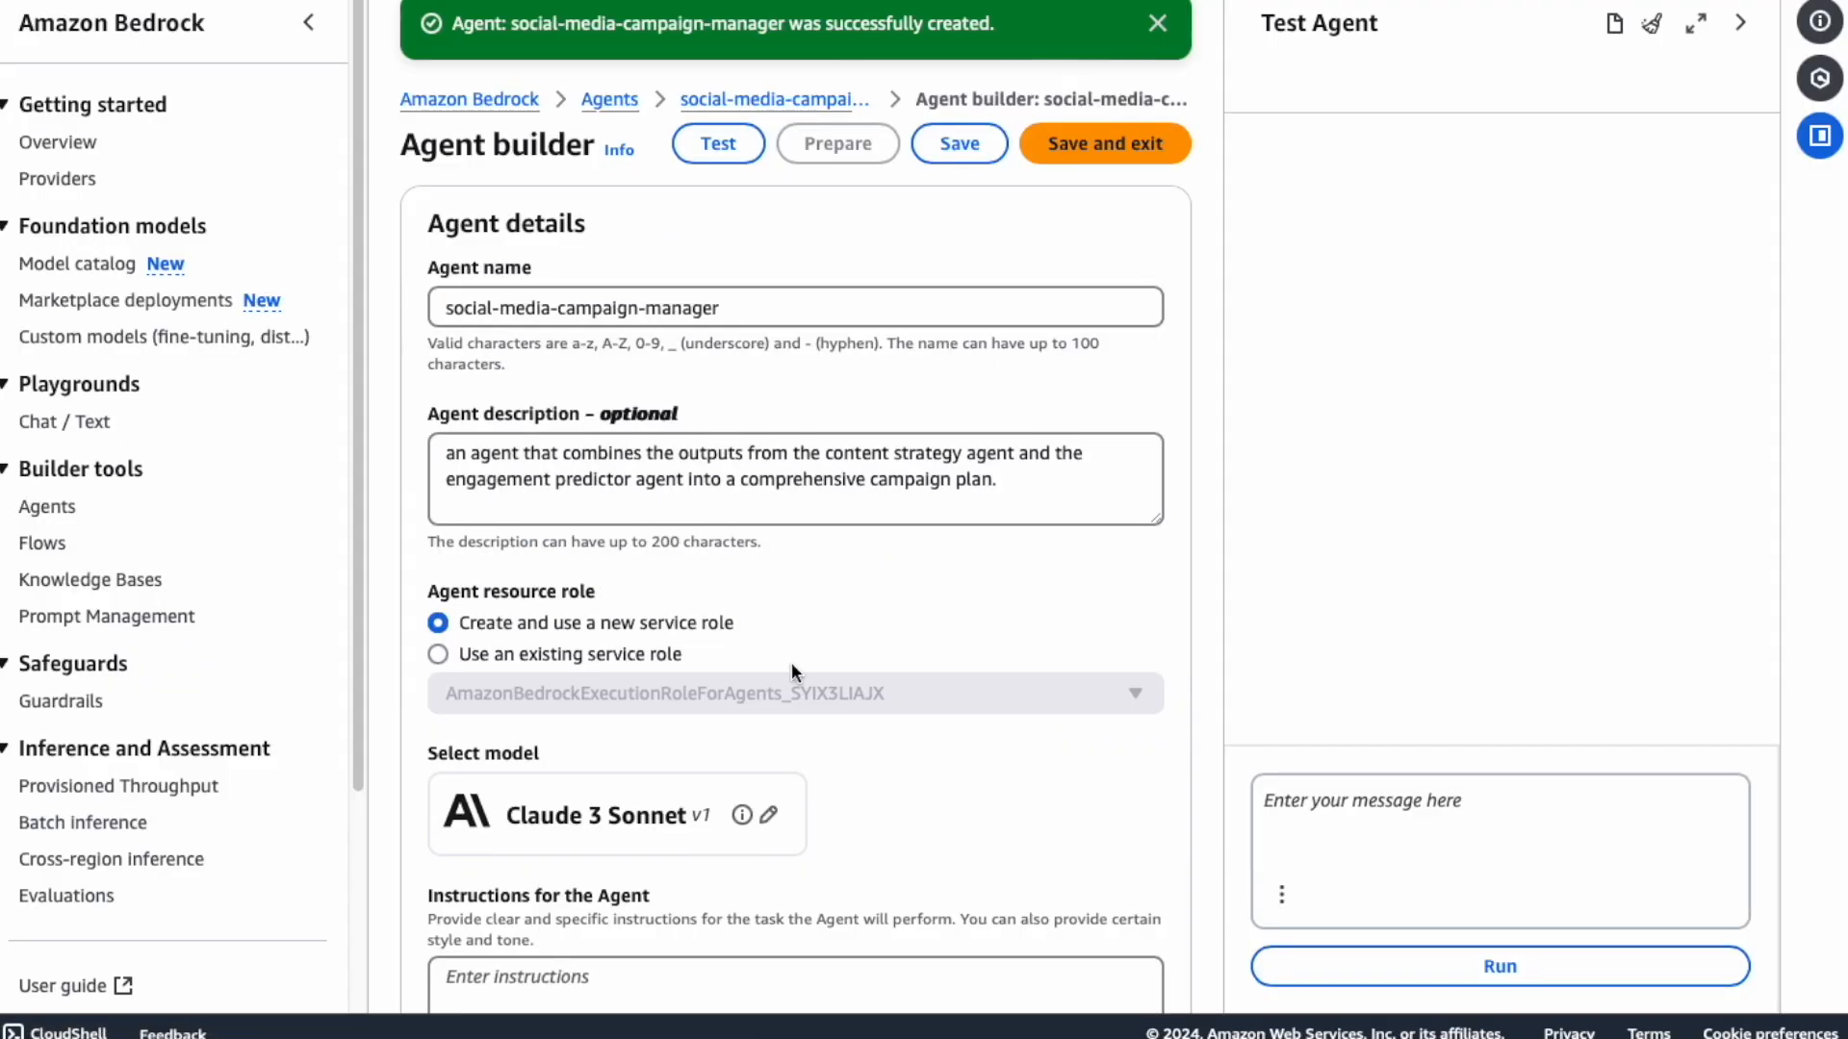
Step: Enter the agent instructions "You are a strategic campaign manager who orchestrates social media campaigns from concept to execution."
scroll(818, 626, down, 3)
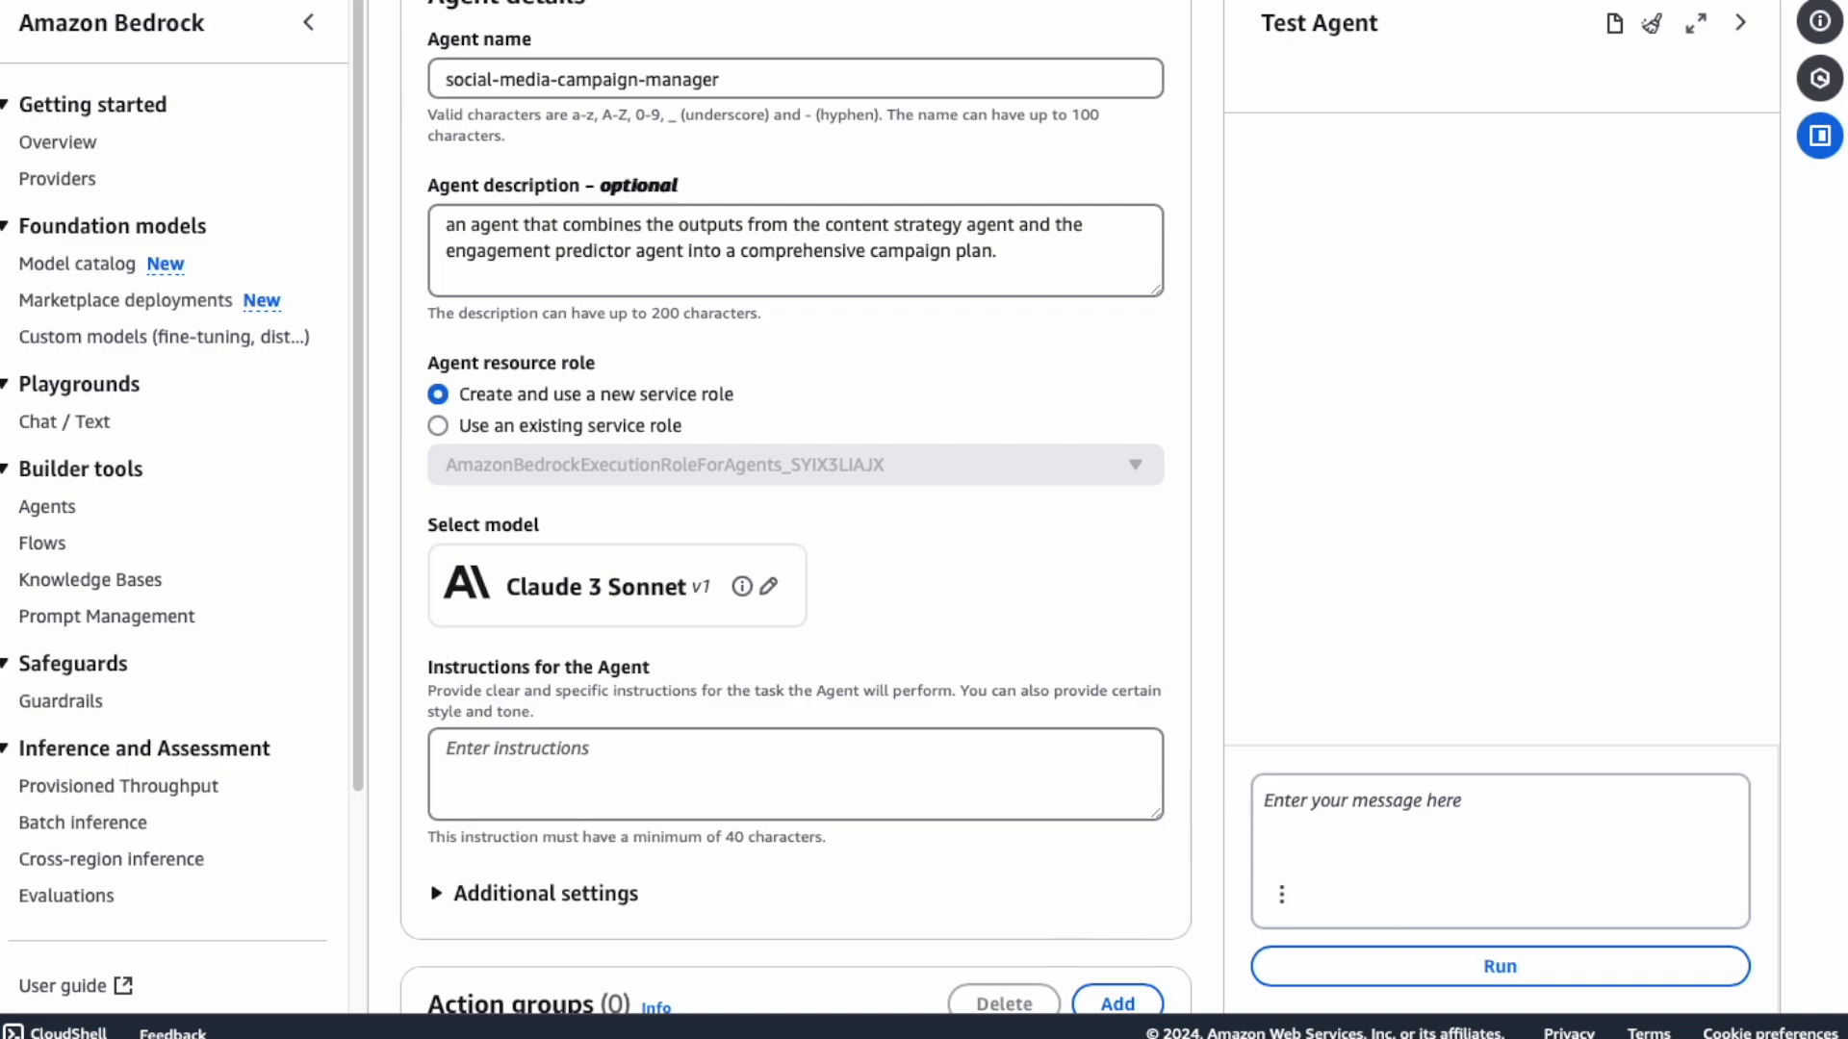
click(510, 802)
text(You are a strategic campaign manager who orchestrates social media campaigns from concept to execution.)
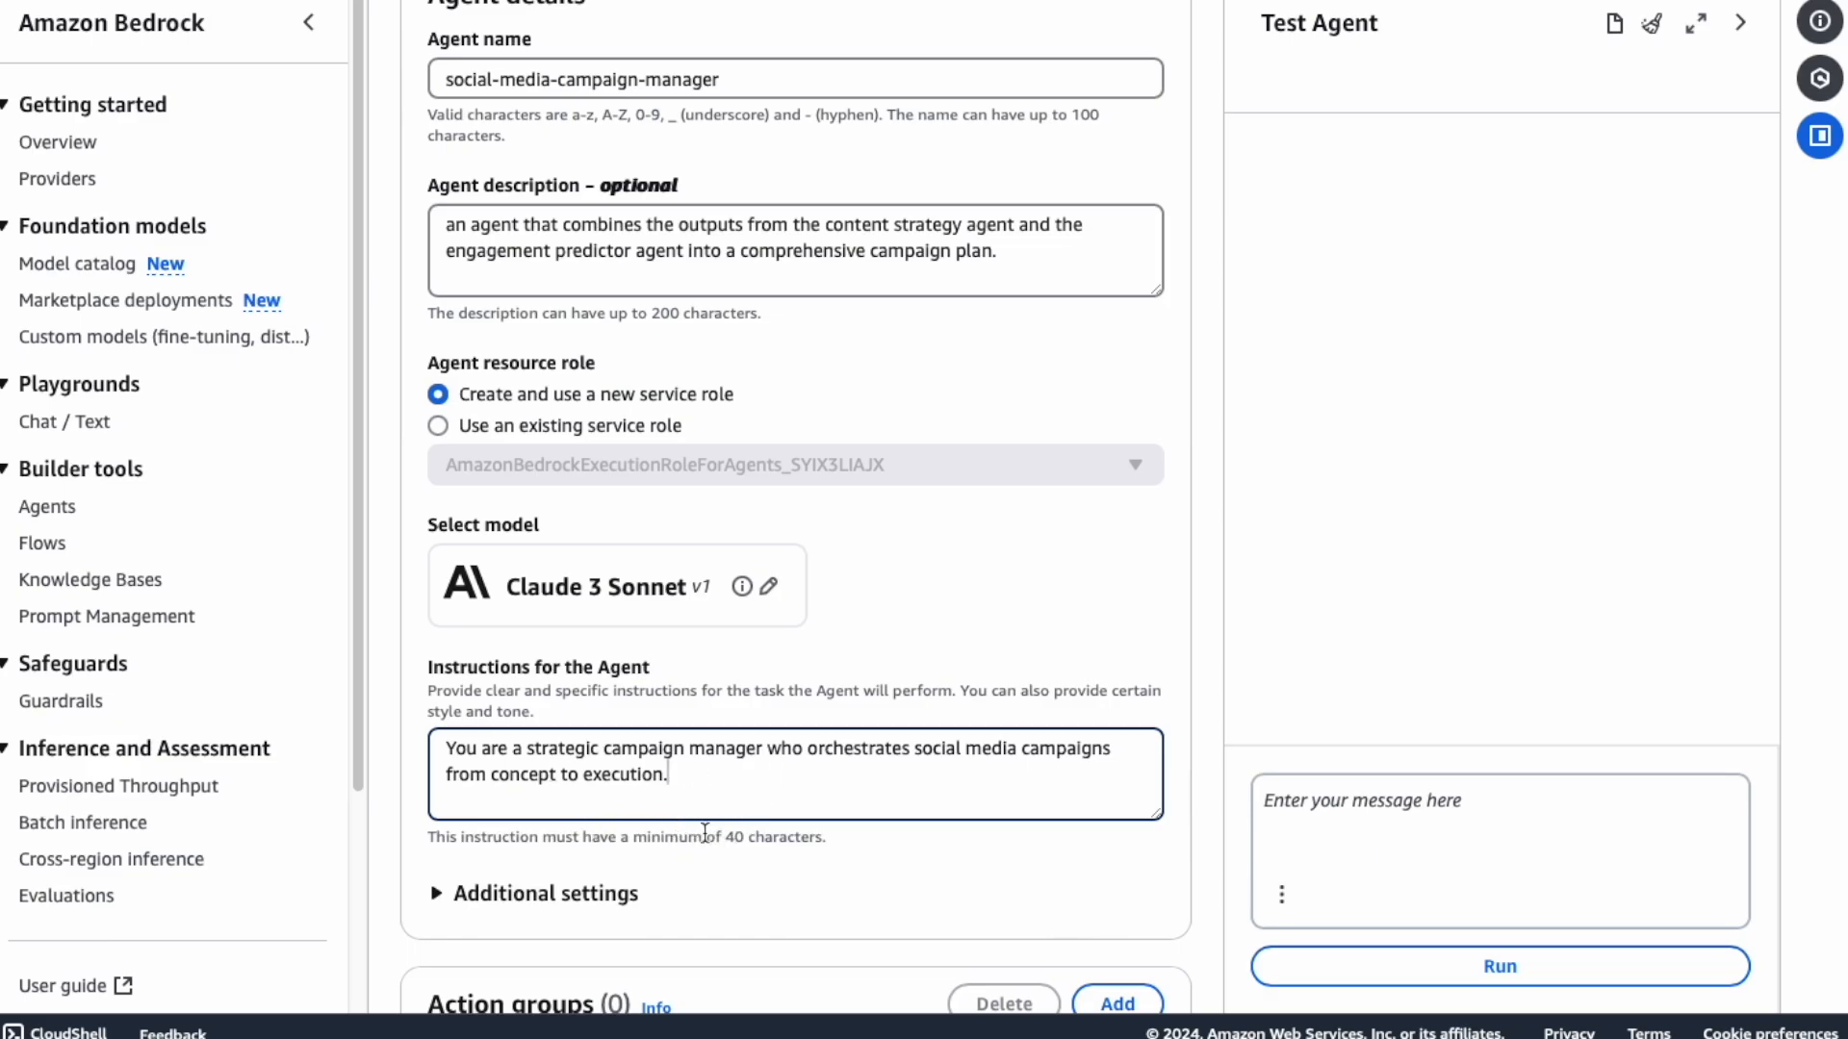
Step: In the multi-agent collaboration settings, assign the content-strategist agent with alias content-strategist-v1 as the first collaborator
scroll(684, 670, down, 10)
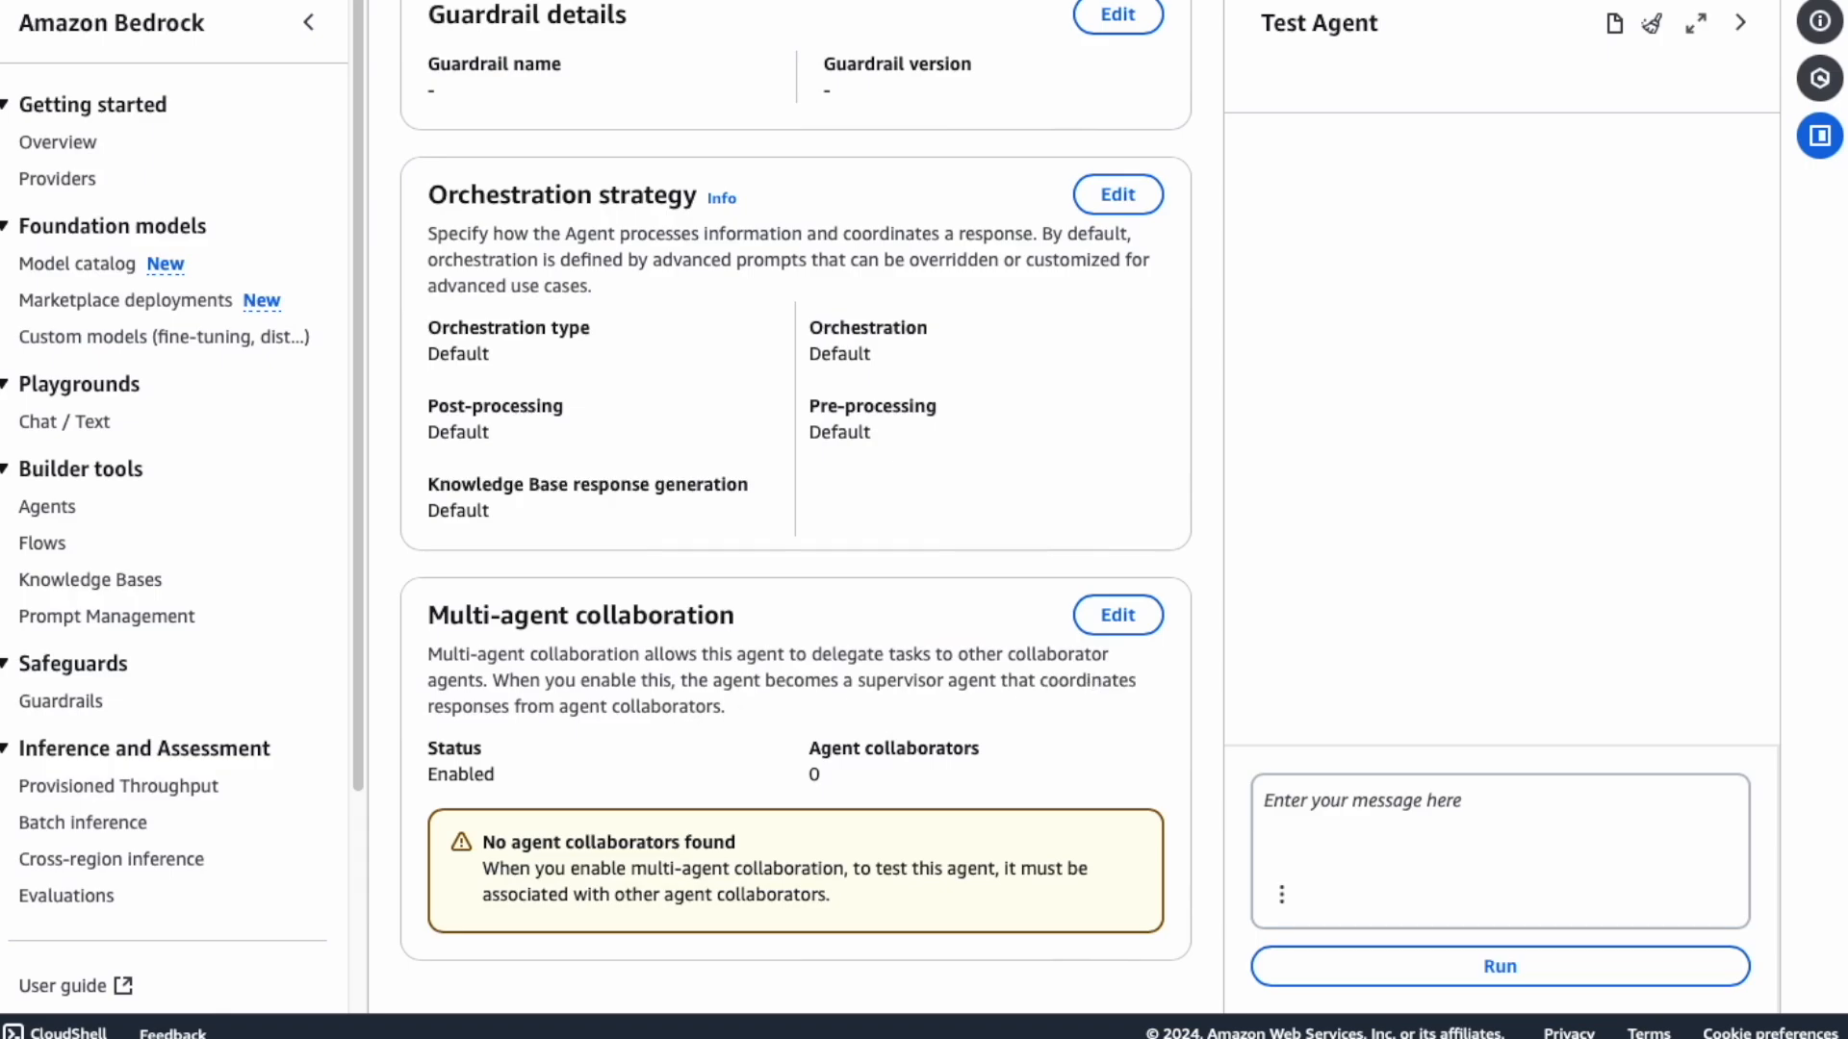
drag(427, 615, 806, 604)
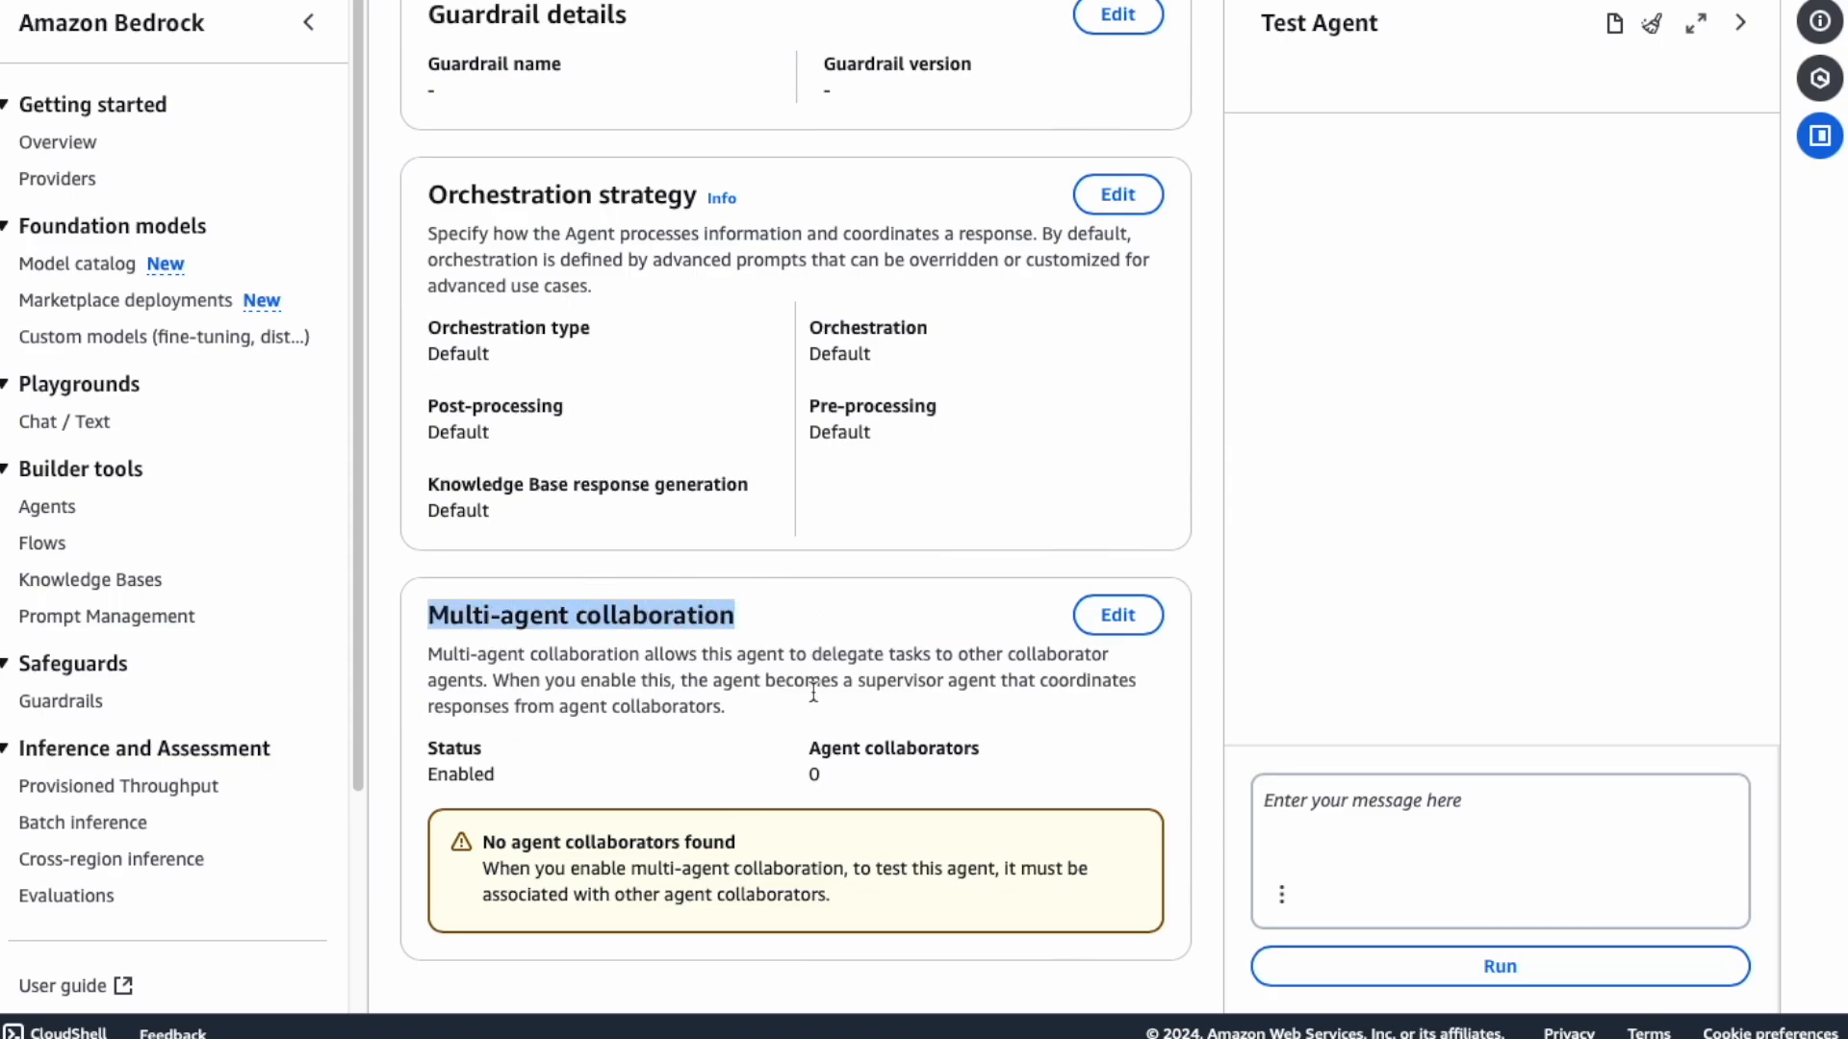
click(1103, 620)
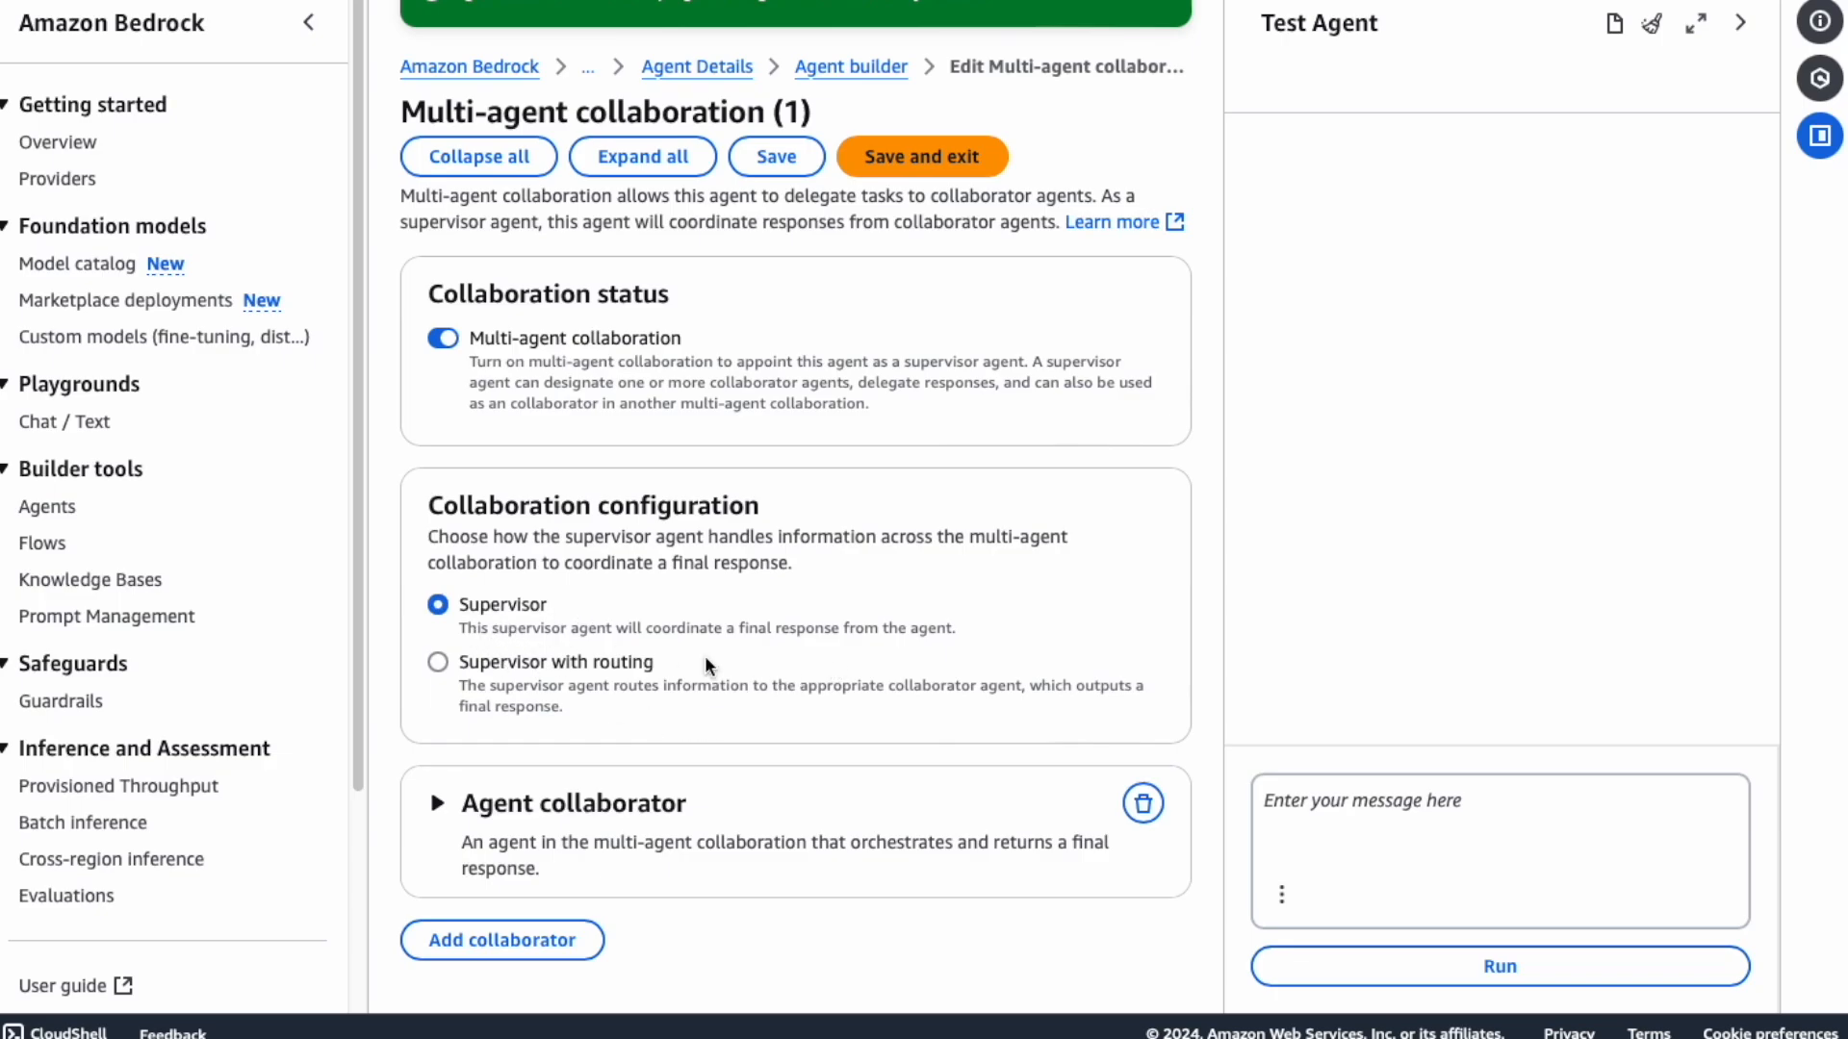
click(436, 804)
scroll(638, 723, down, 5)
scroll(706, 708, down, 1)
click(533, 406)
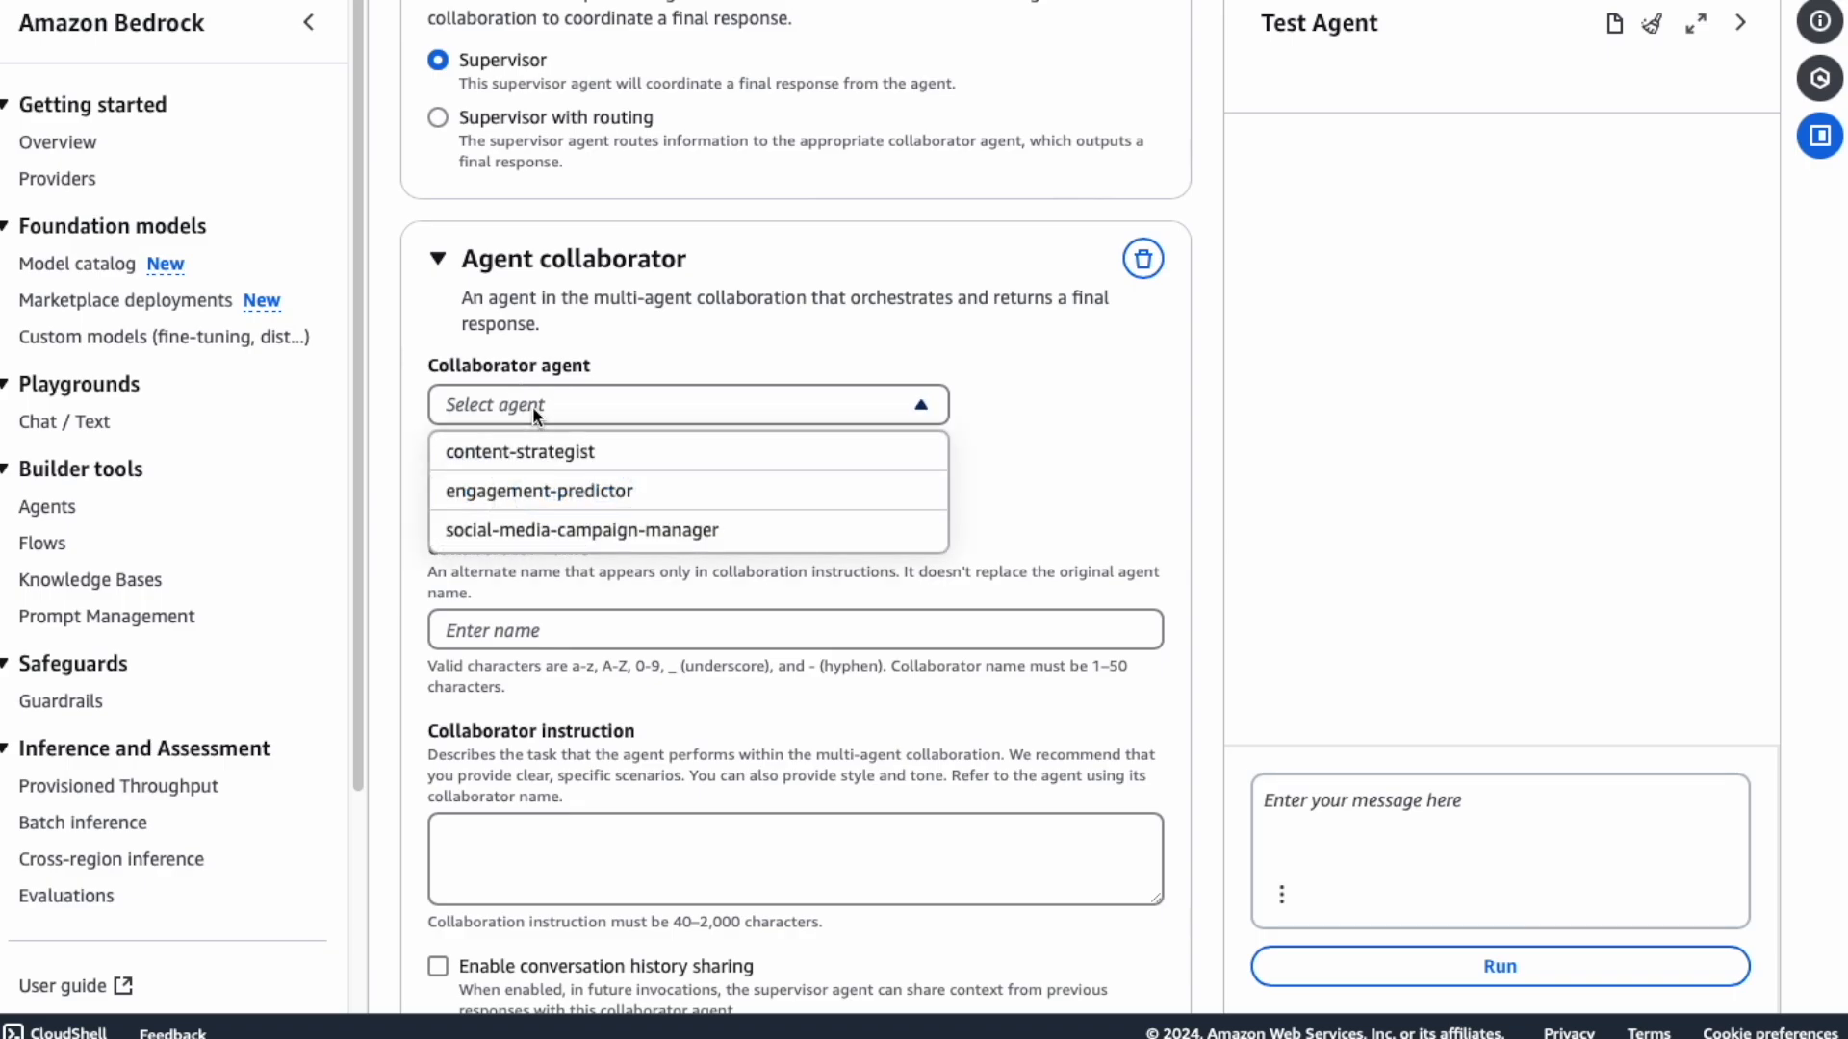
click(589, 452)
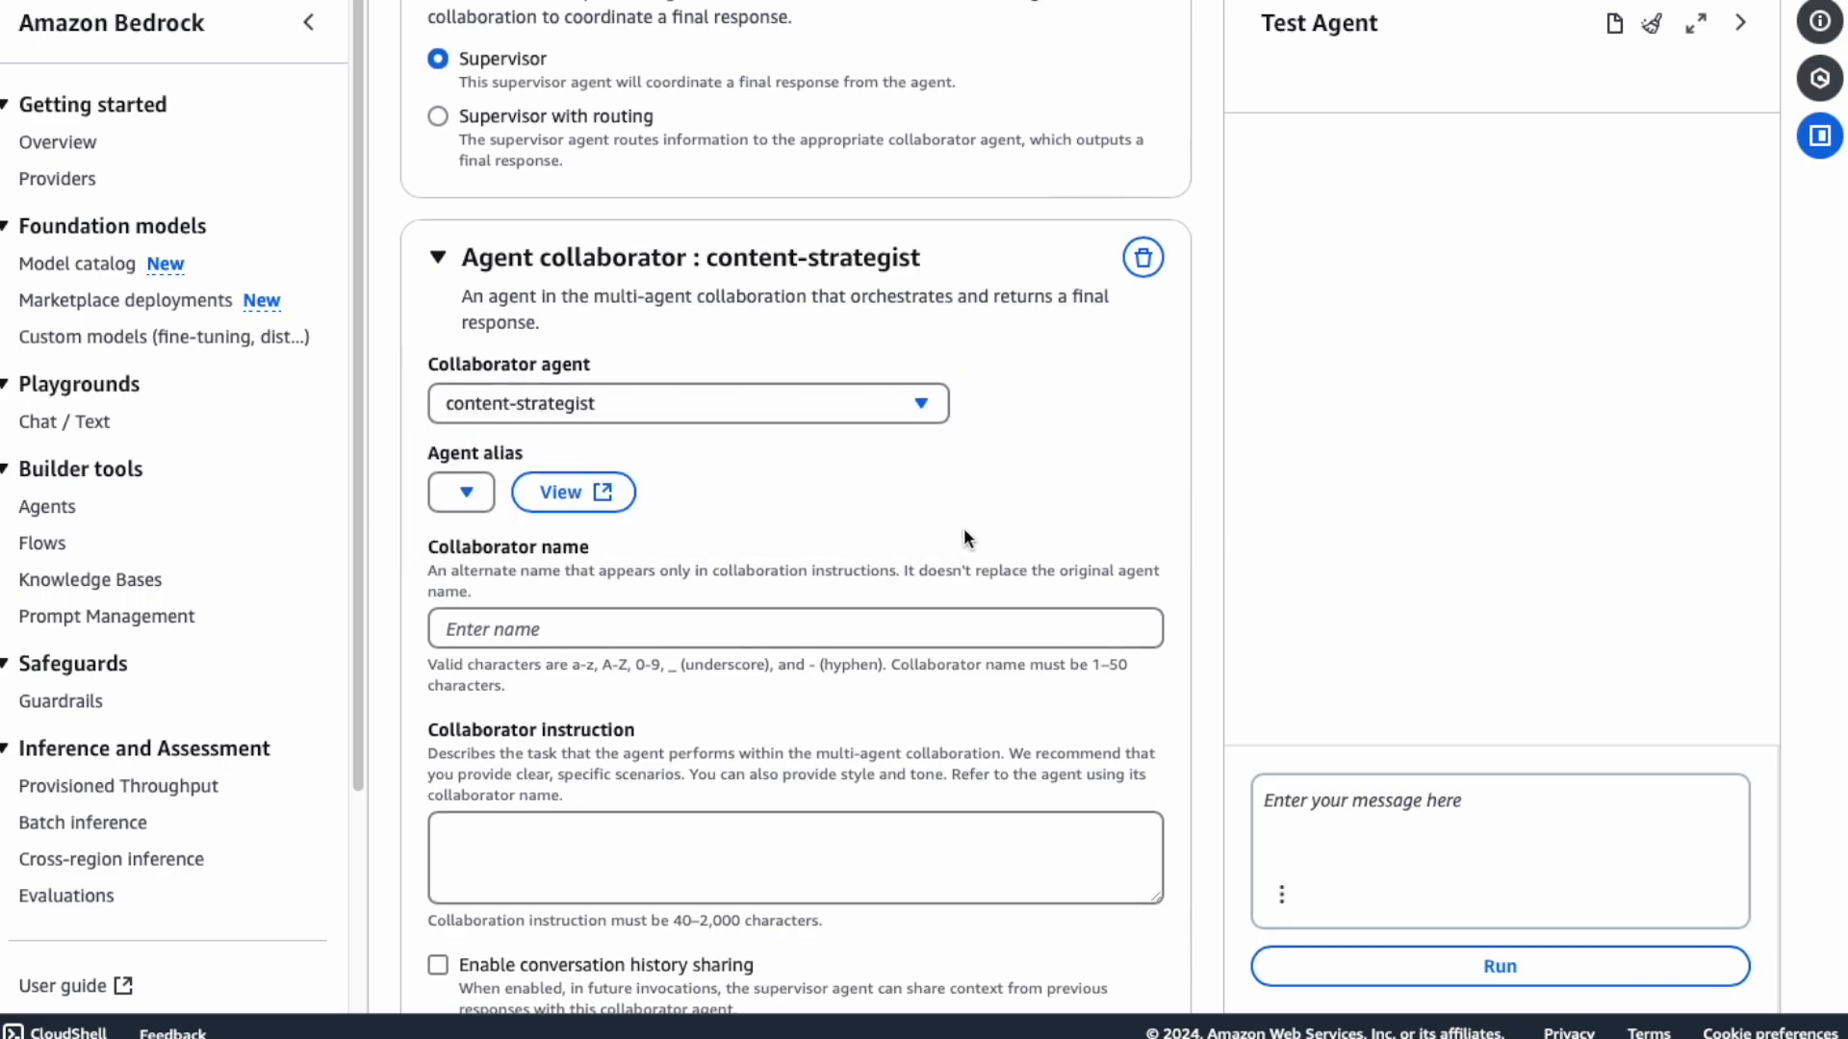
click(479, 513)
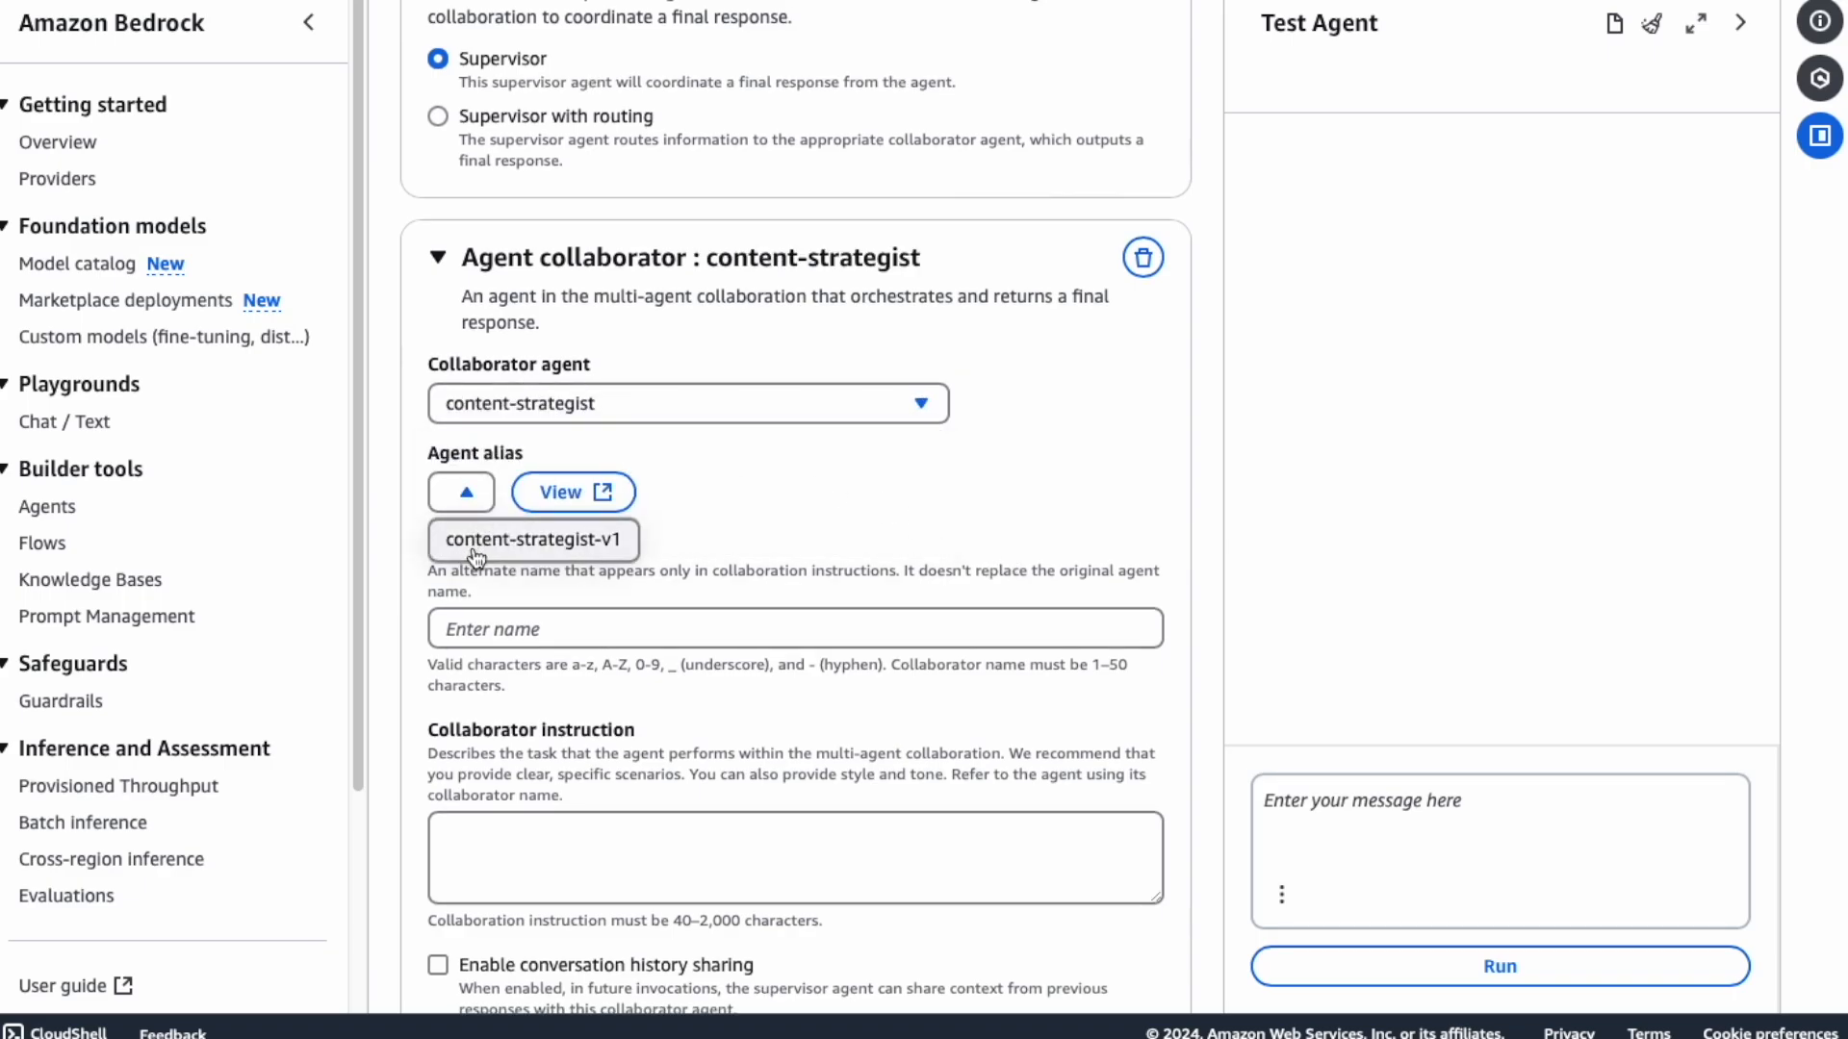
click(505, 537)
Step: Name the collaborator content-strategist, instruct when to invoke it for social media content strategy tasks, and enable conversation history sharing
click(567, 624)
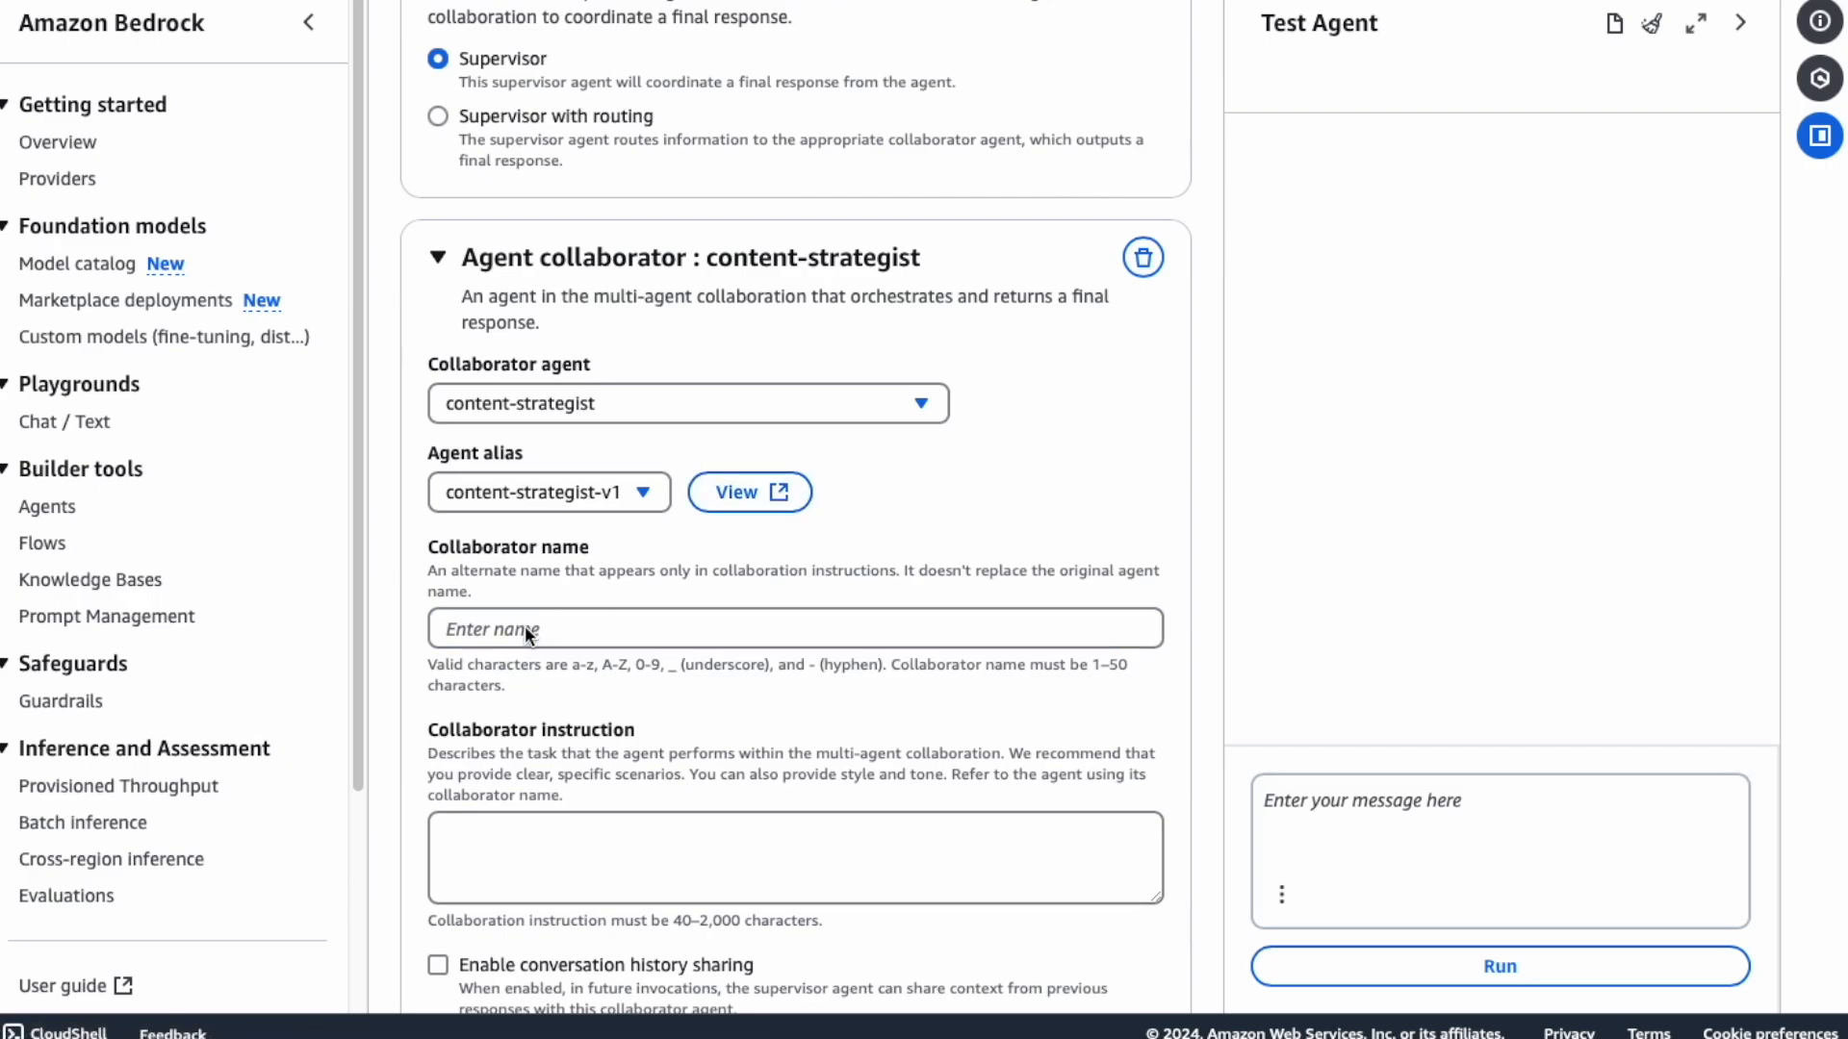
text(content-strategist)
click(610, 870)
text(You can invoke this agent for social media content strategy tasks such as converting business goals into engaging social posts. The agent generates creative, on-brand content ideas that align with specified campaign goals and target audience.)
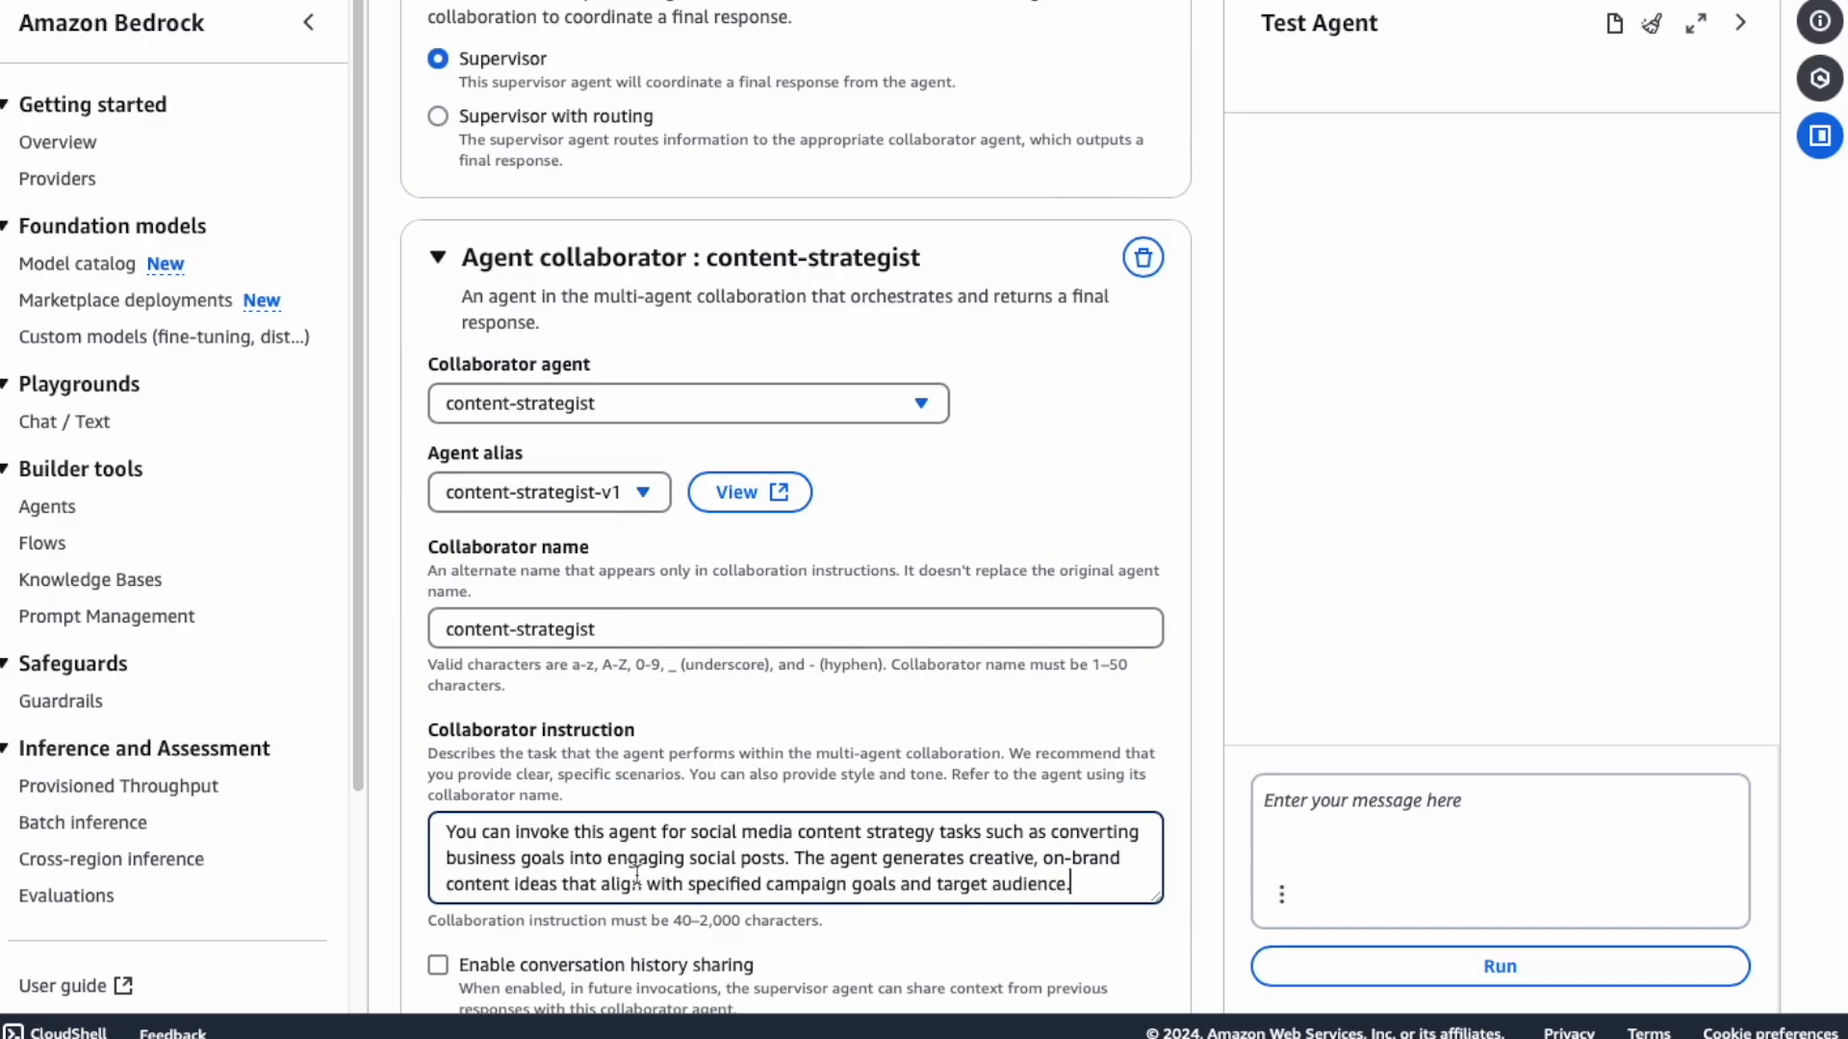
scroll(642, 866, down, 2)
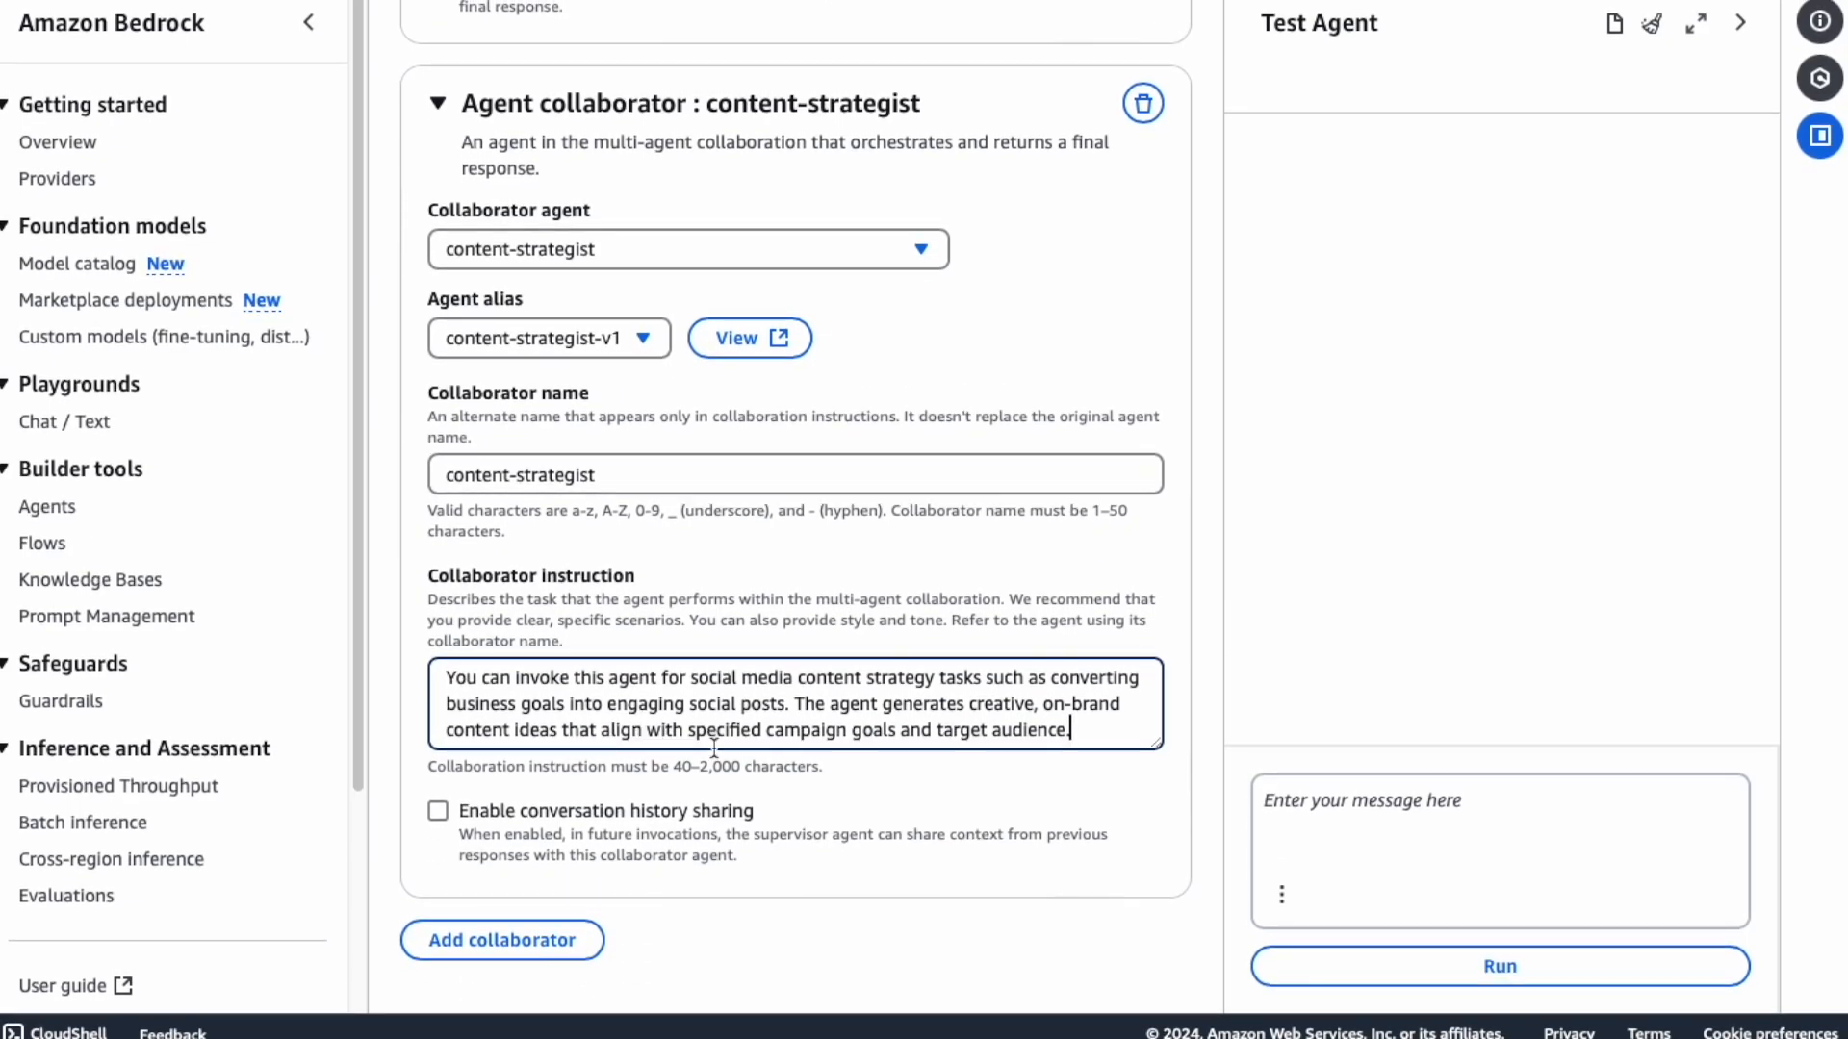
click(437, 811)
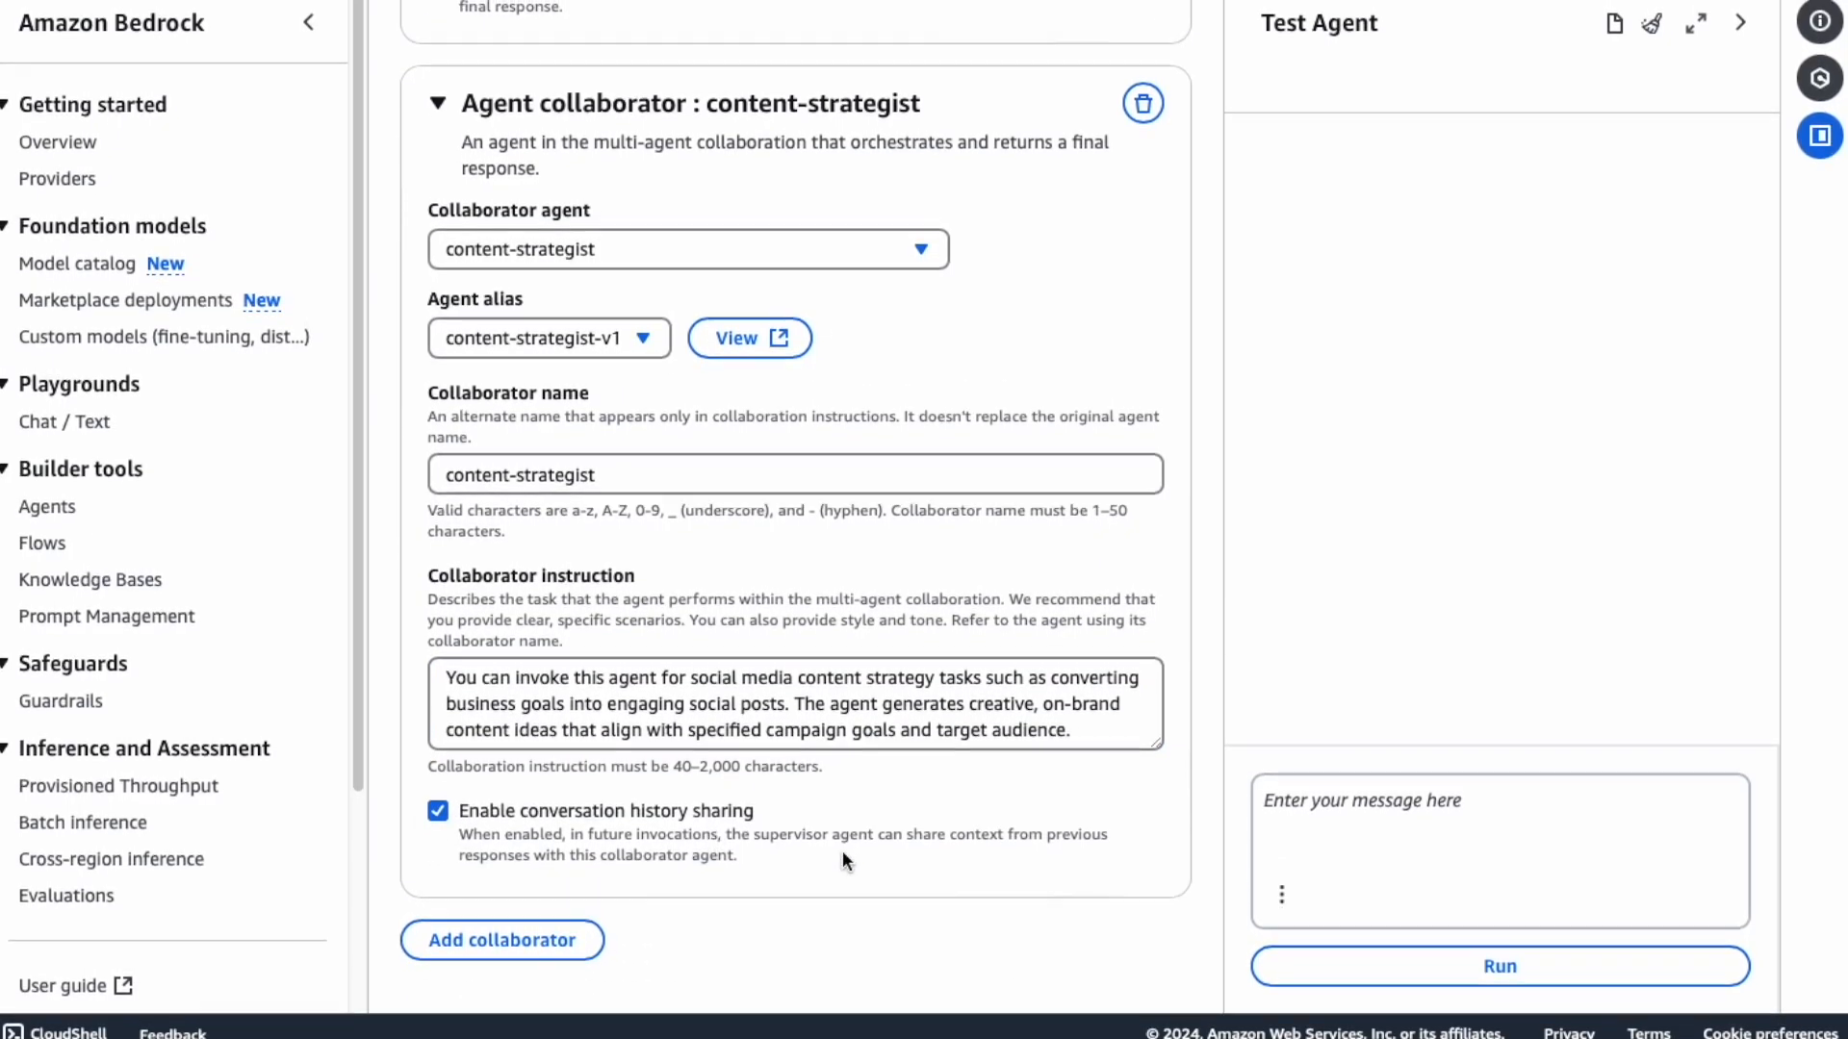
Step: Add a second collaborator using the engagement-predictor agent with alias engagement-predictor-v1 and the collaborator name engagement-predictor
click(502, 938)
scroll(591, 655, down, 2)
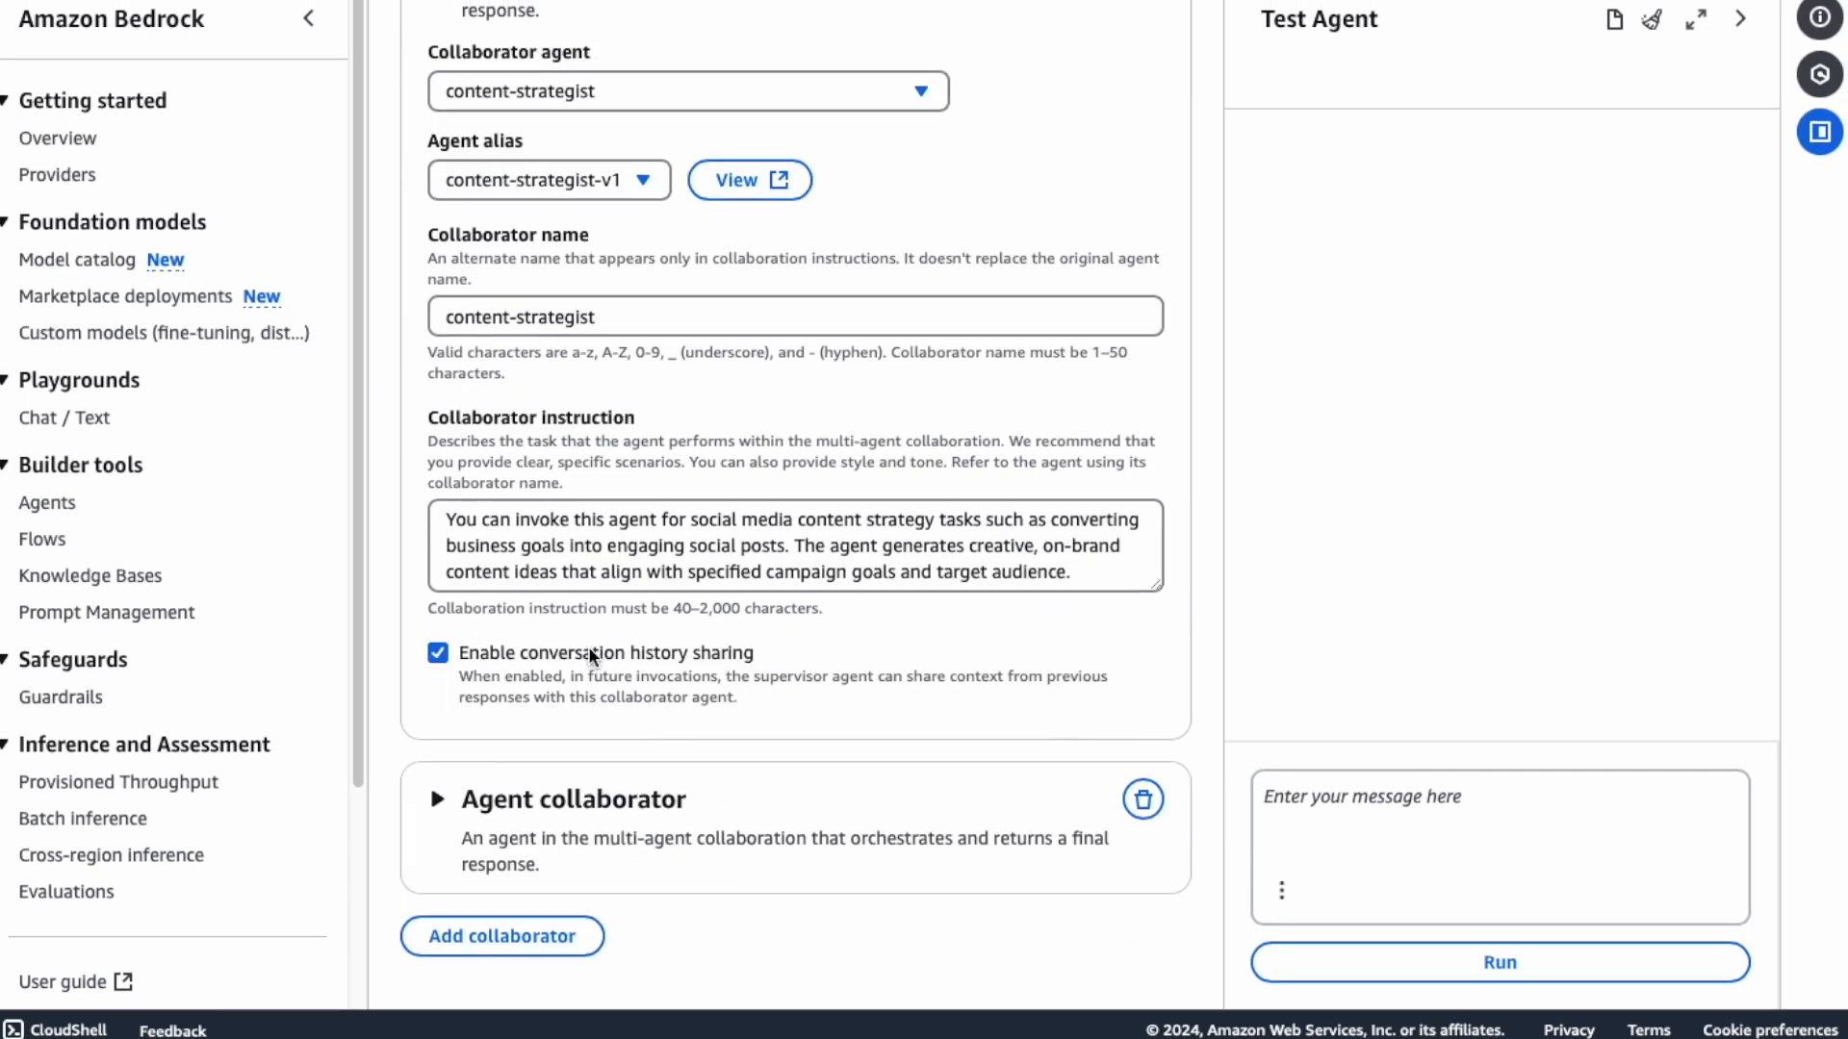
click(438, 800)
scroll(530, 700, down, 3)
click(531, 671)
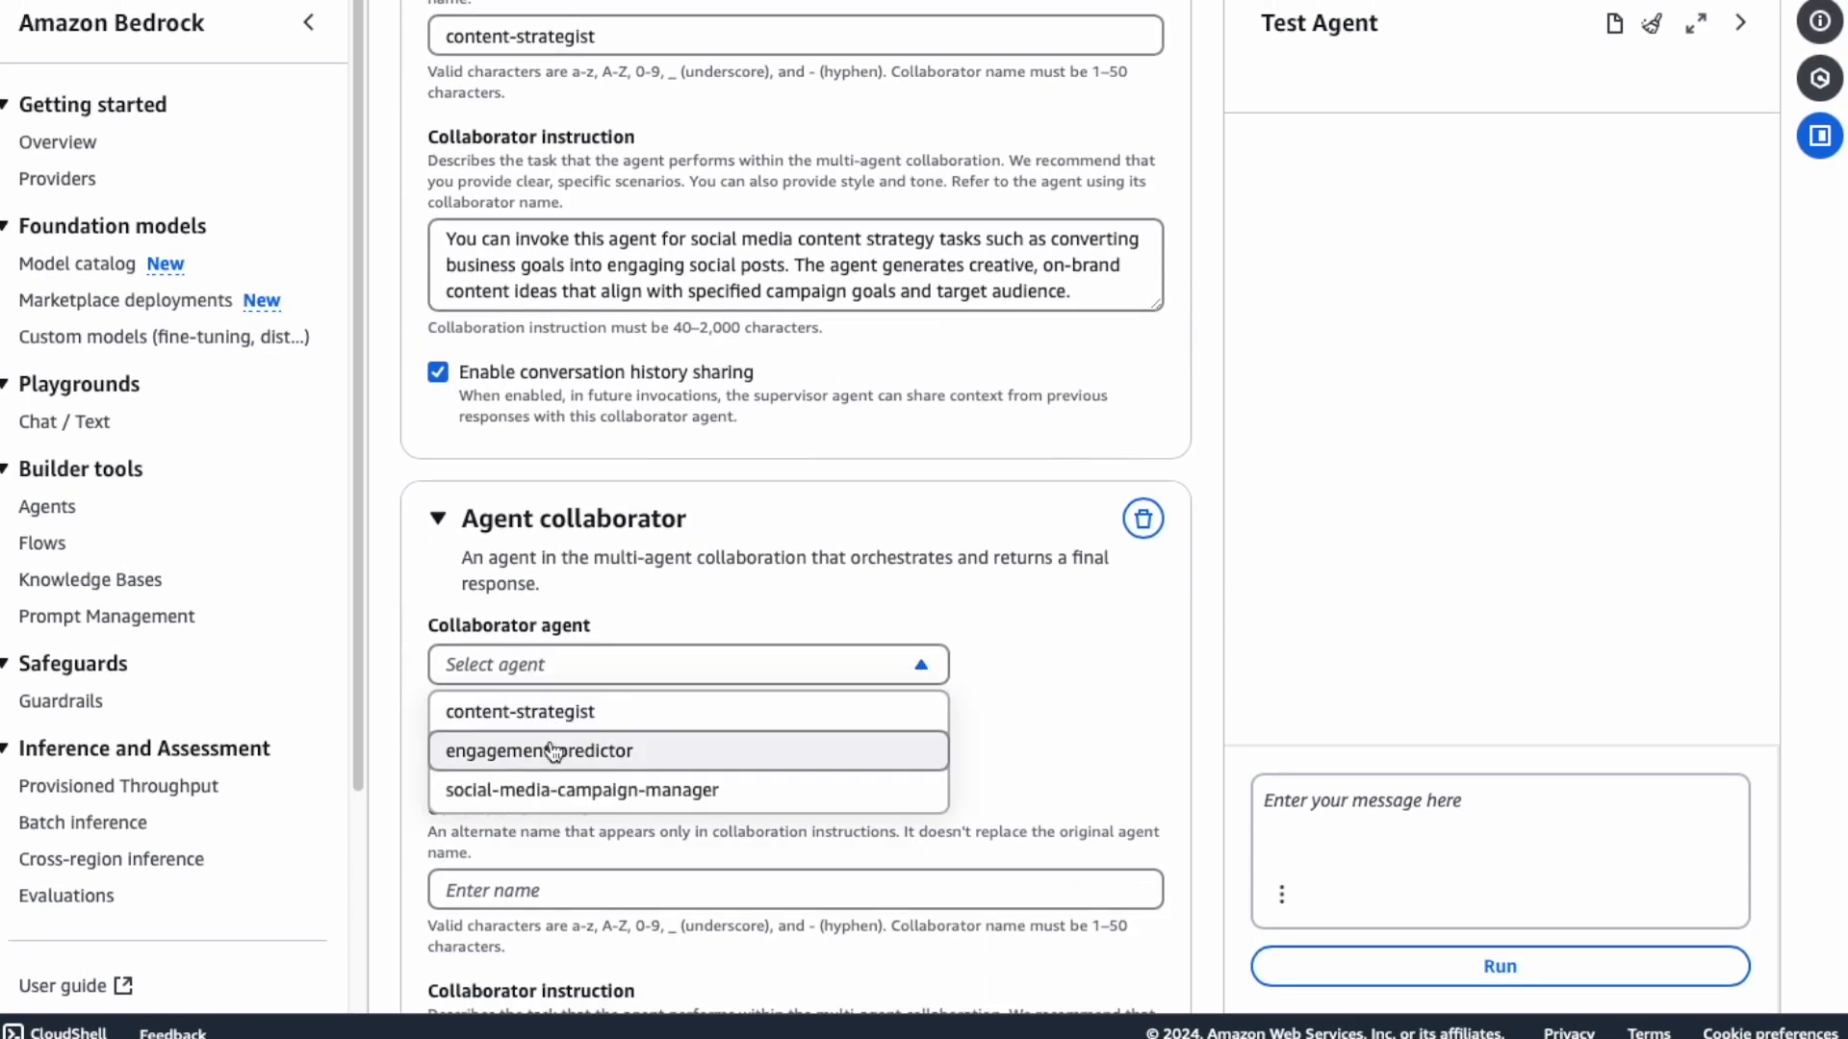
click(551, 750)
click(476, 755)
click(520, 805)
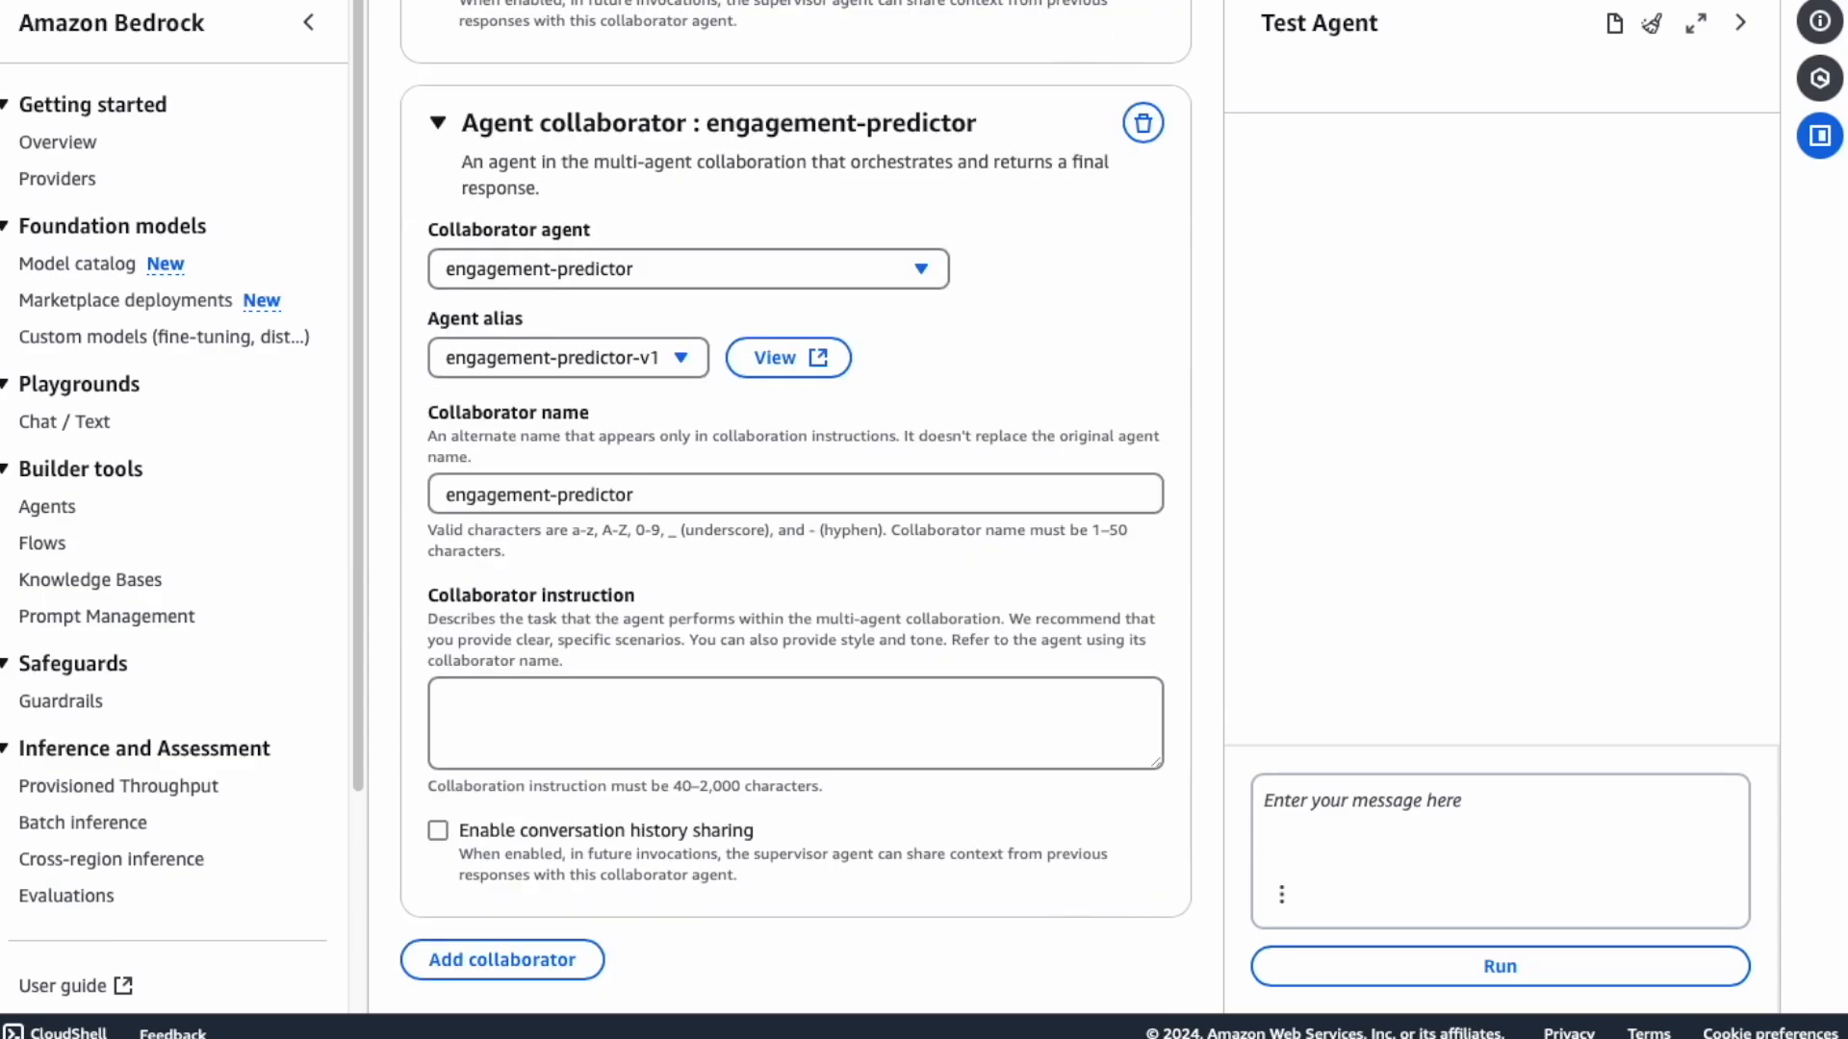
Step: Instruct that engagement-predictor is invoked for social media analytics to predict post performance and optimal timing, and enable its conversation history sharing
click(551, 706)
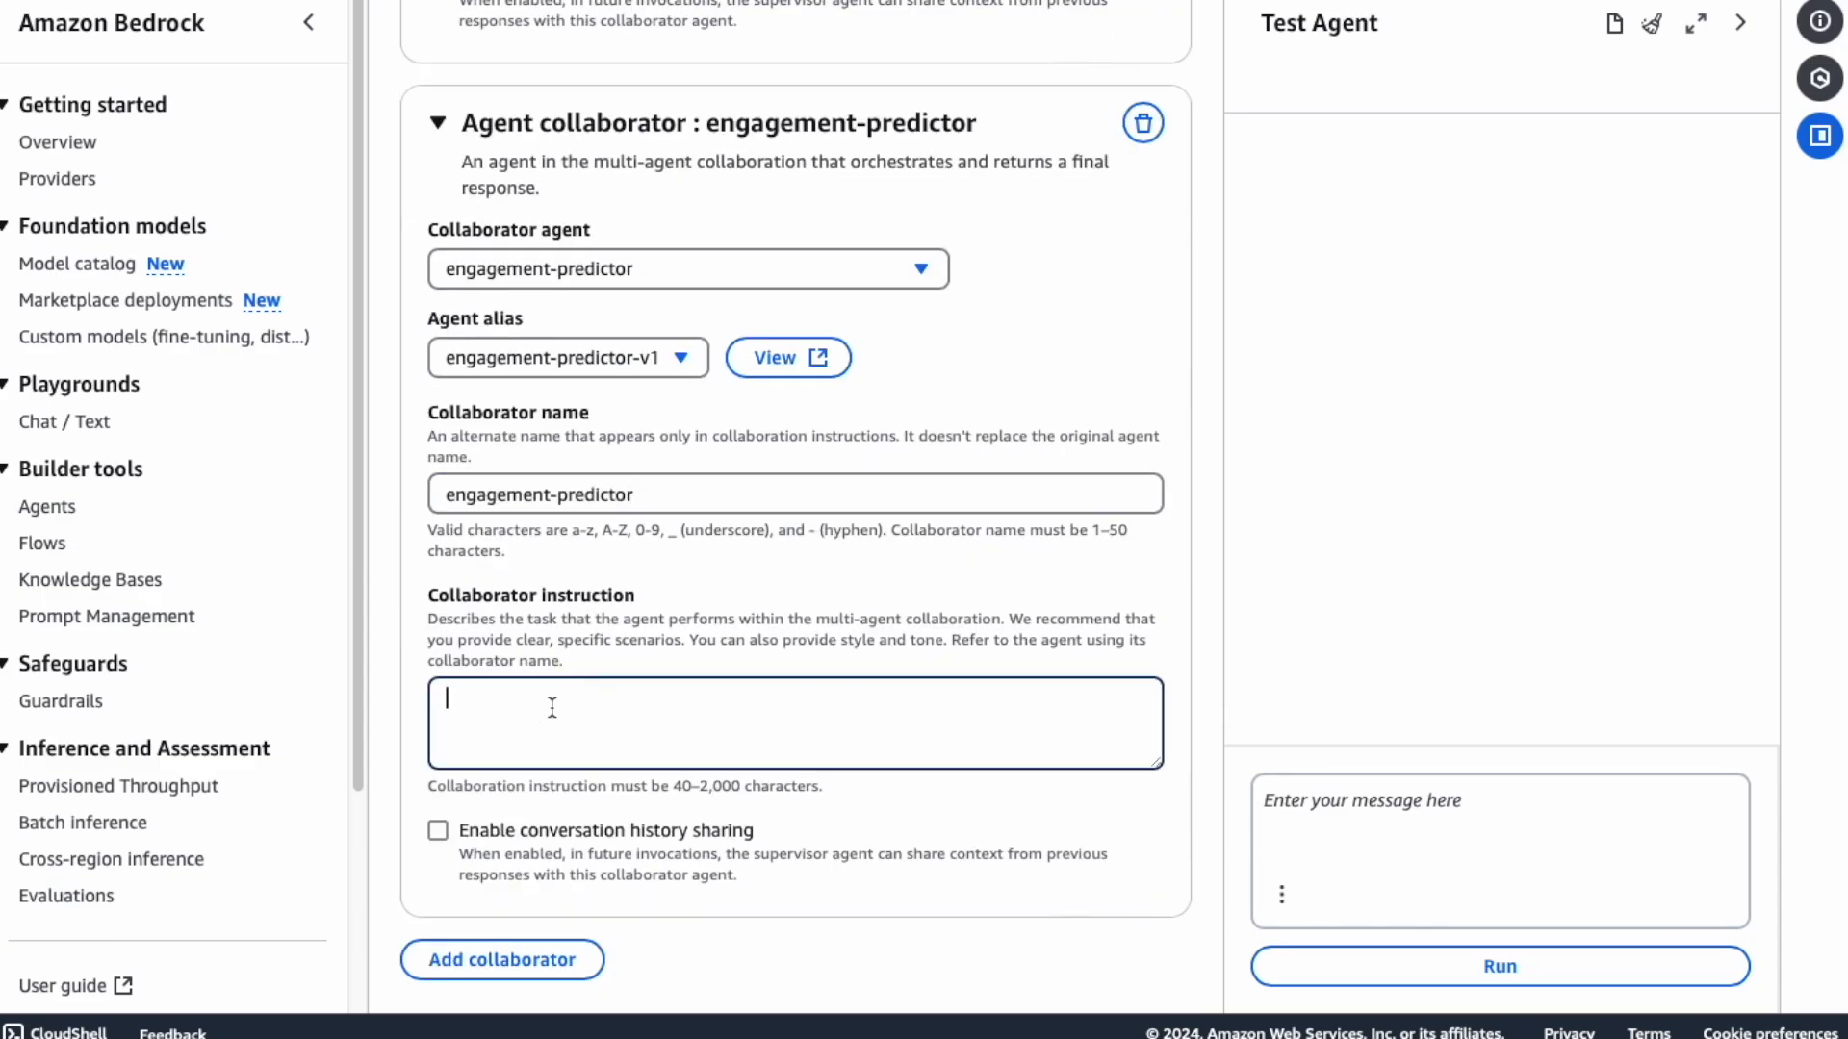
text(You can invoke this agent for social media analytics to predict post performance and optimal timing.)
scroll(577, 770, down, 1)
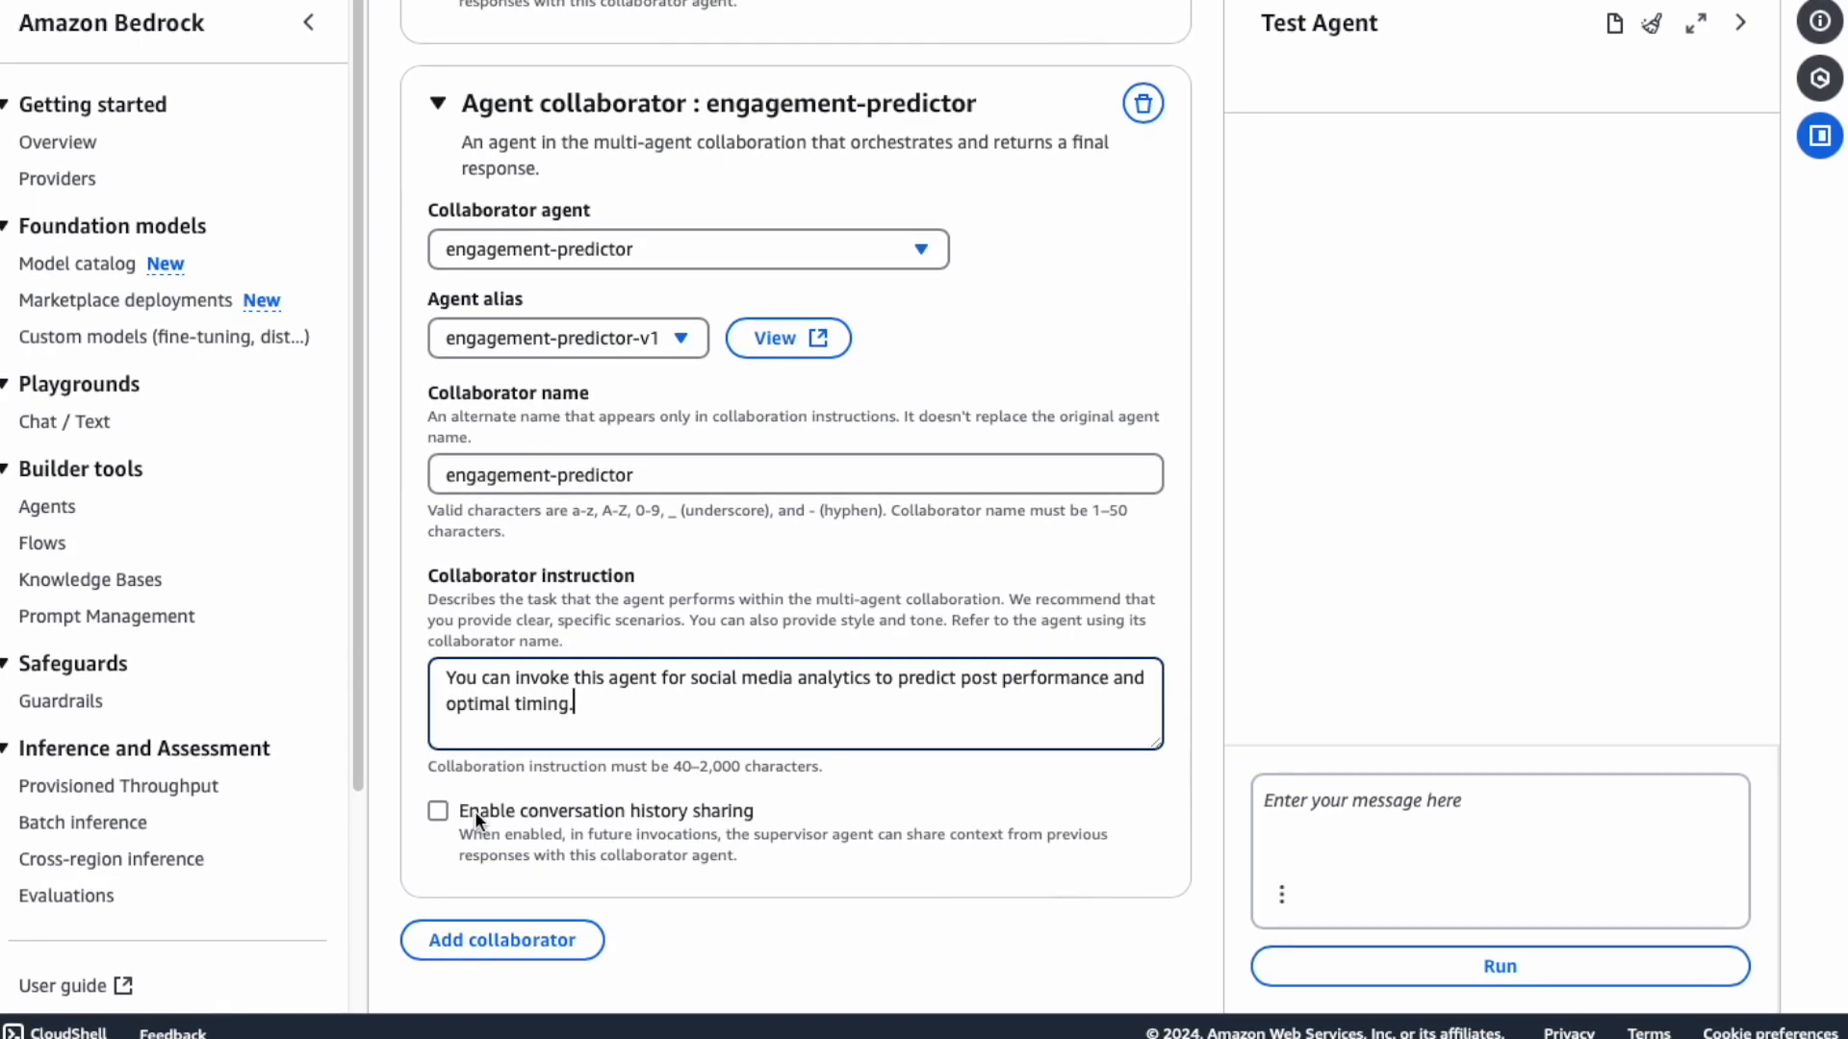
click(441, 812)
Step: Try to save the multi-agent collaboration settings and check the entries of both collaborators
scroll(924, 877, up, 15)
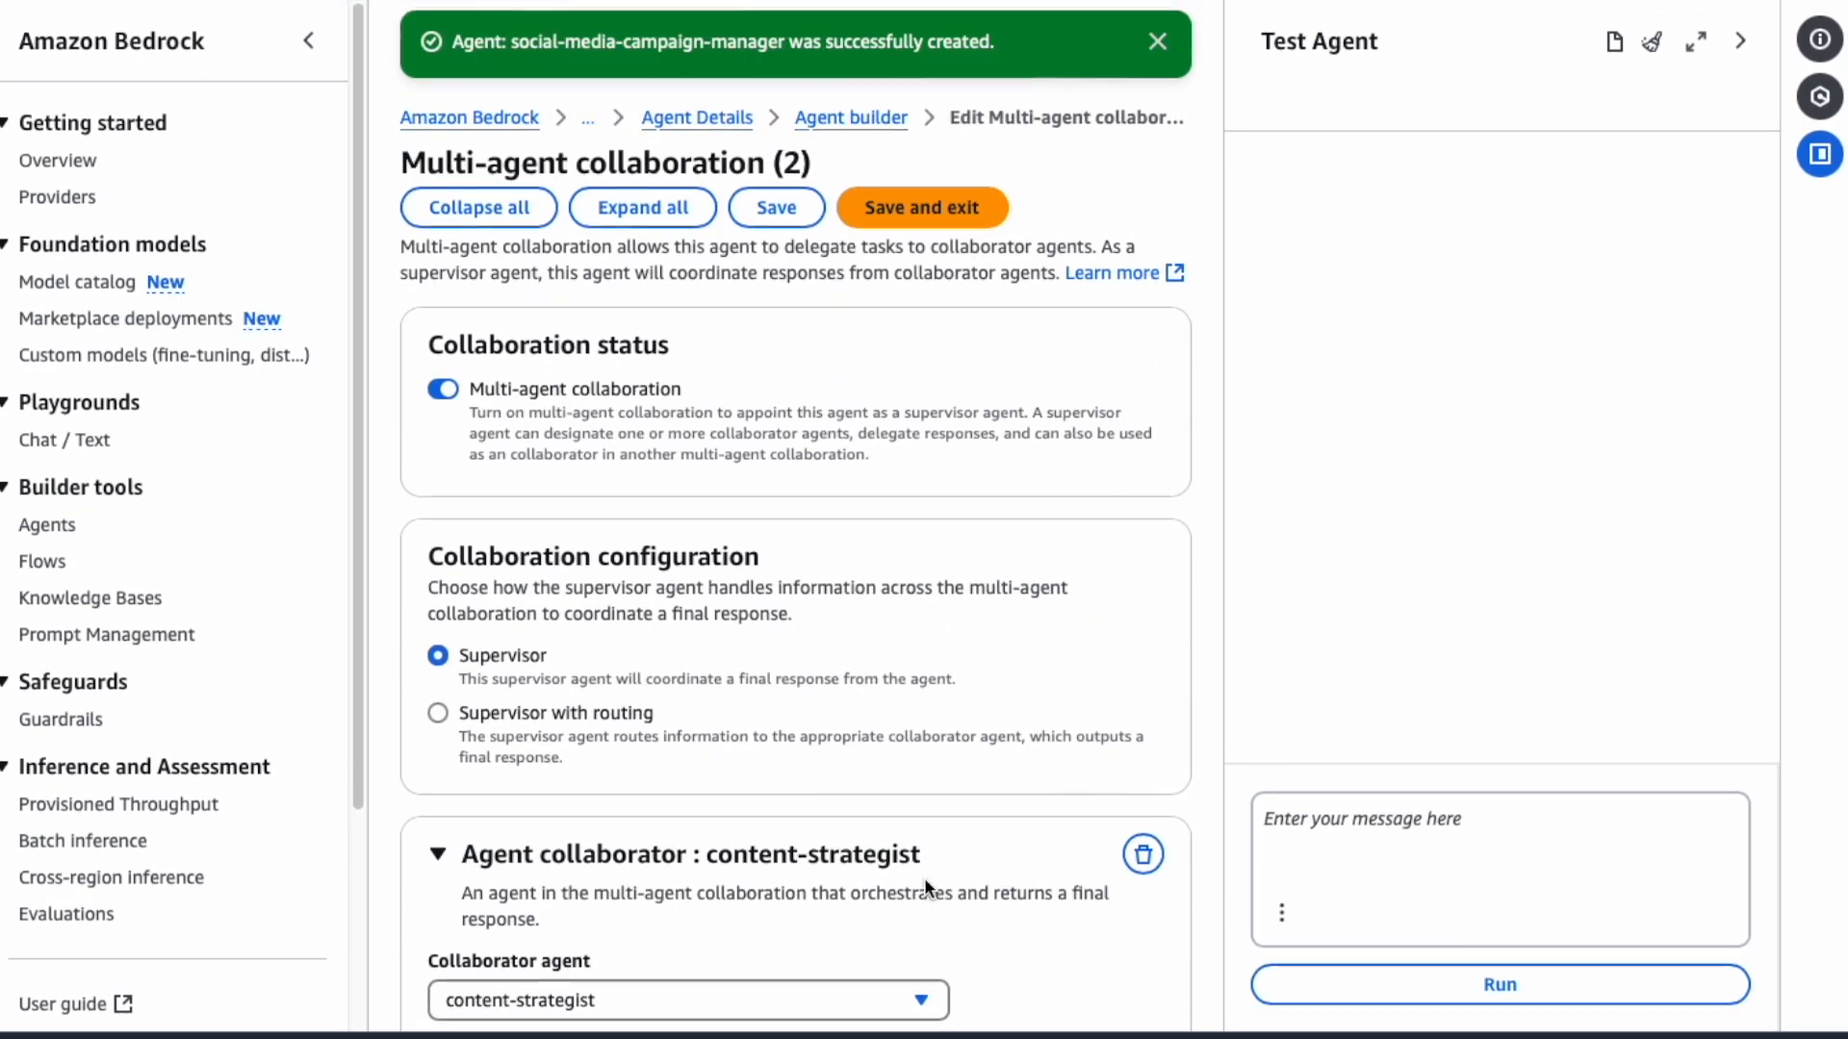
click(775, 190)
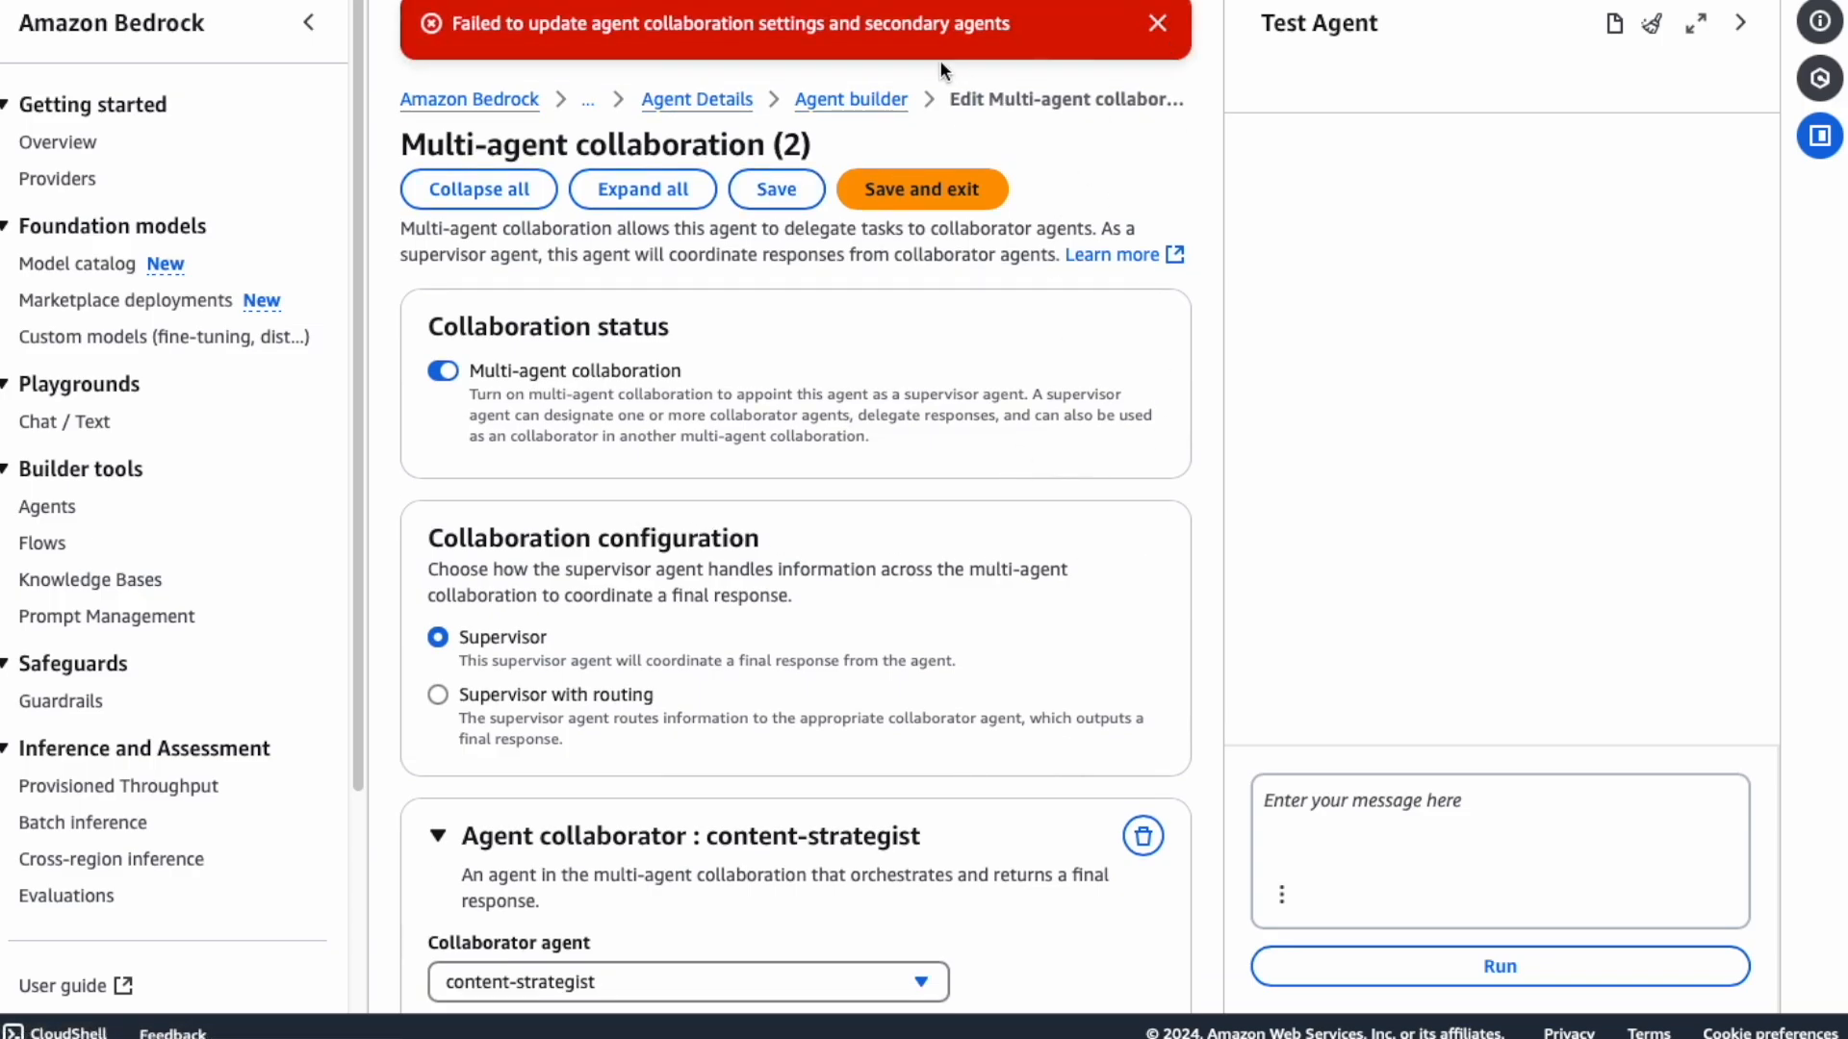
scroll(964, 510, down, 9)
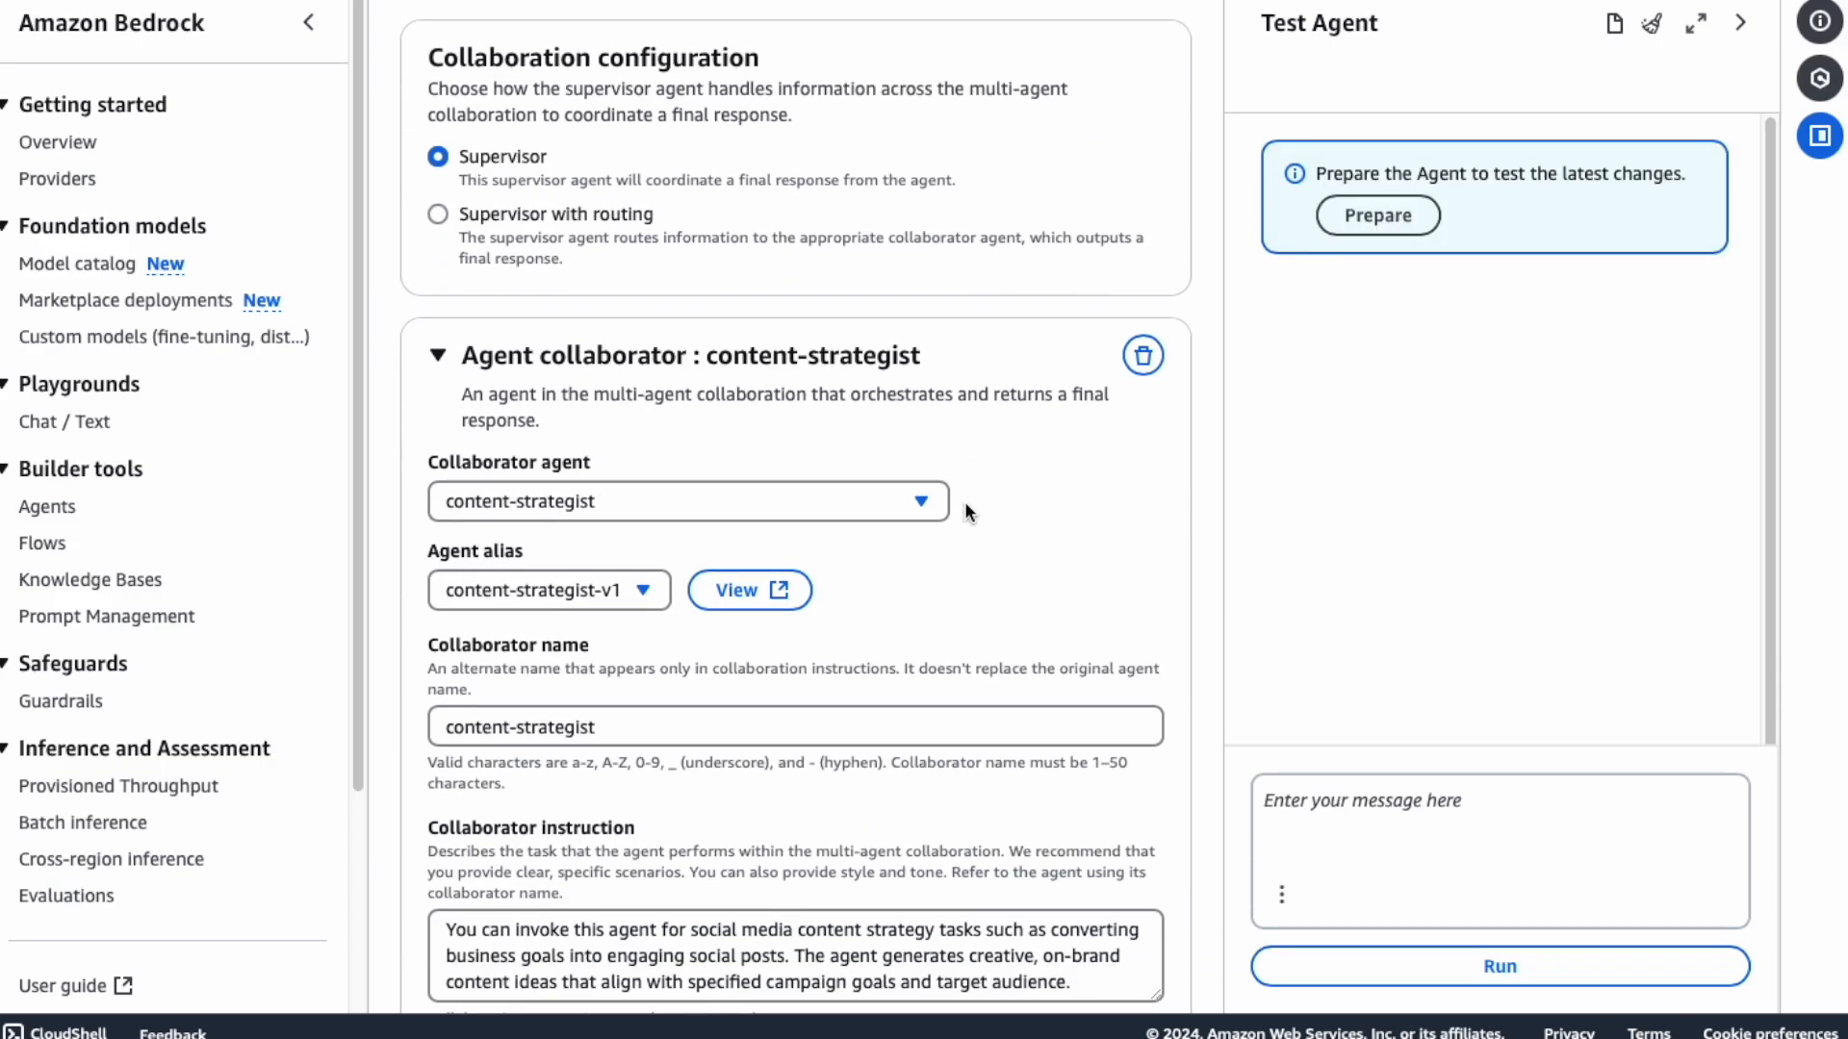
scroll(966, 505, down, 5)
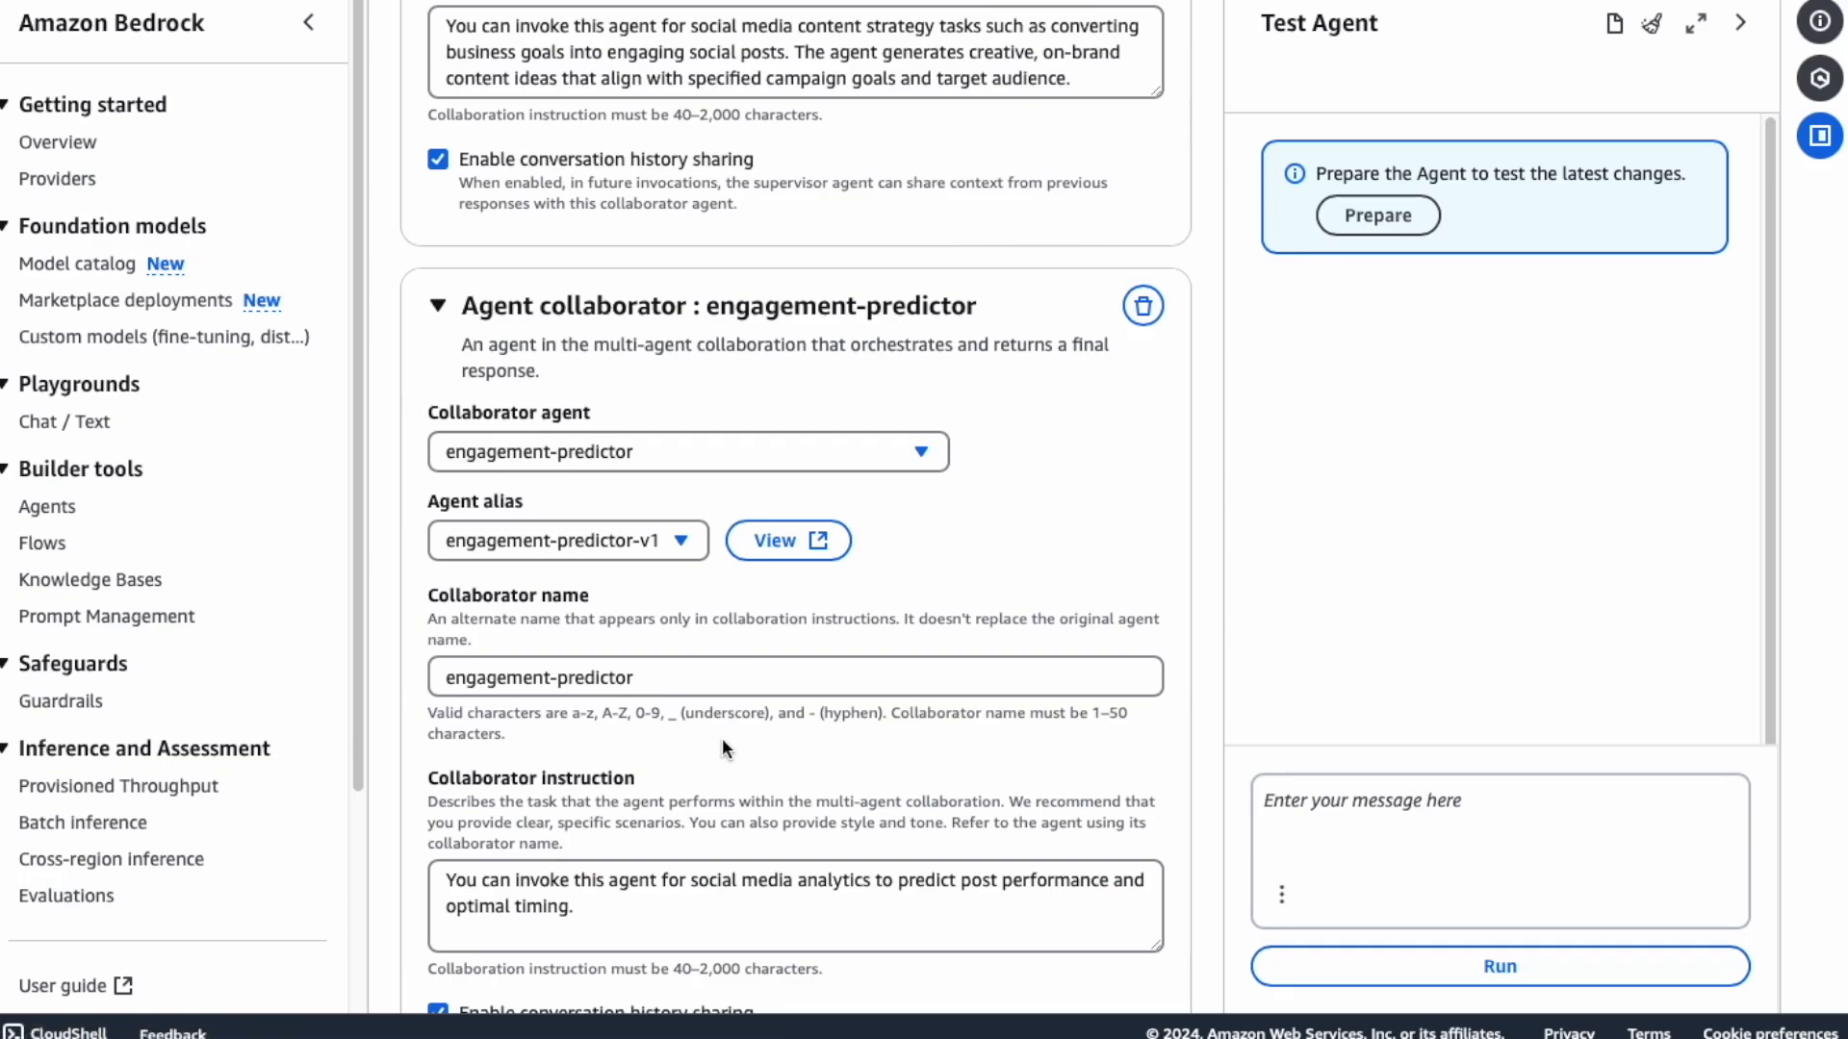
scroll(722, 737, up, 15)
scroll(722, 738, down, 4)
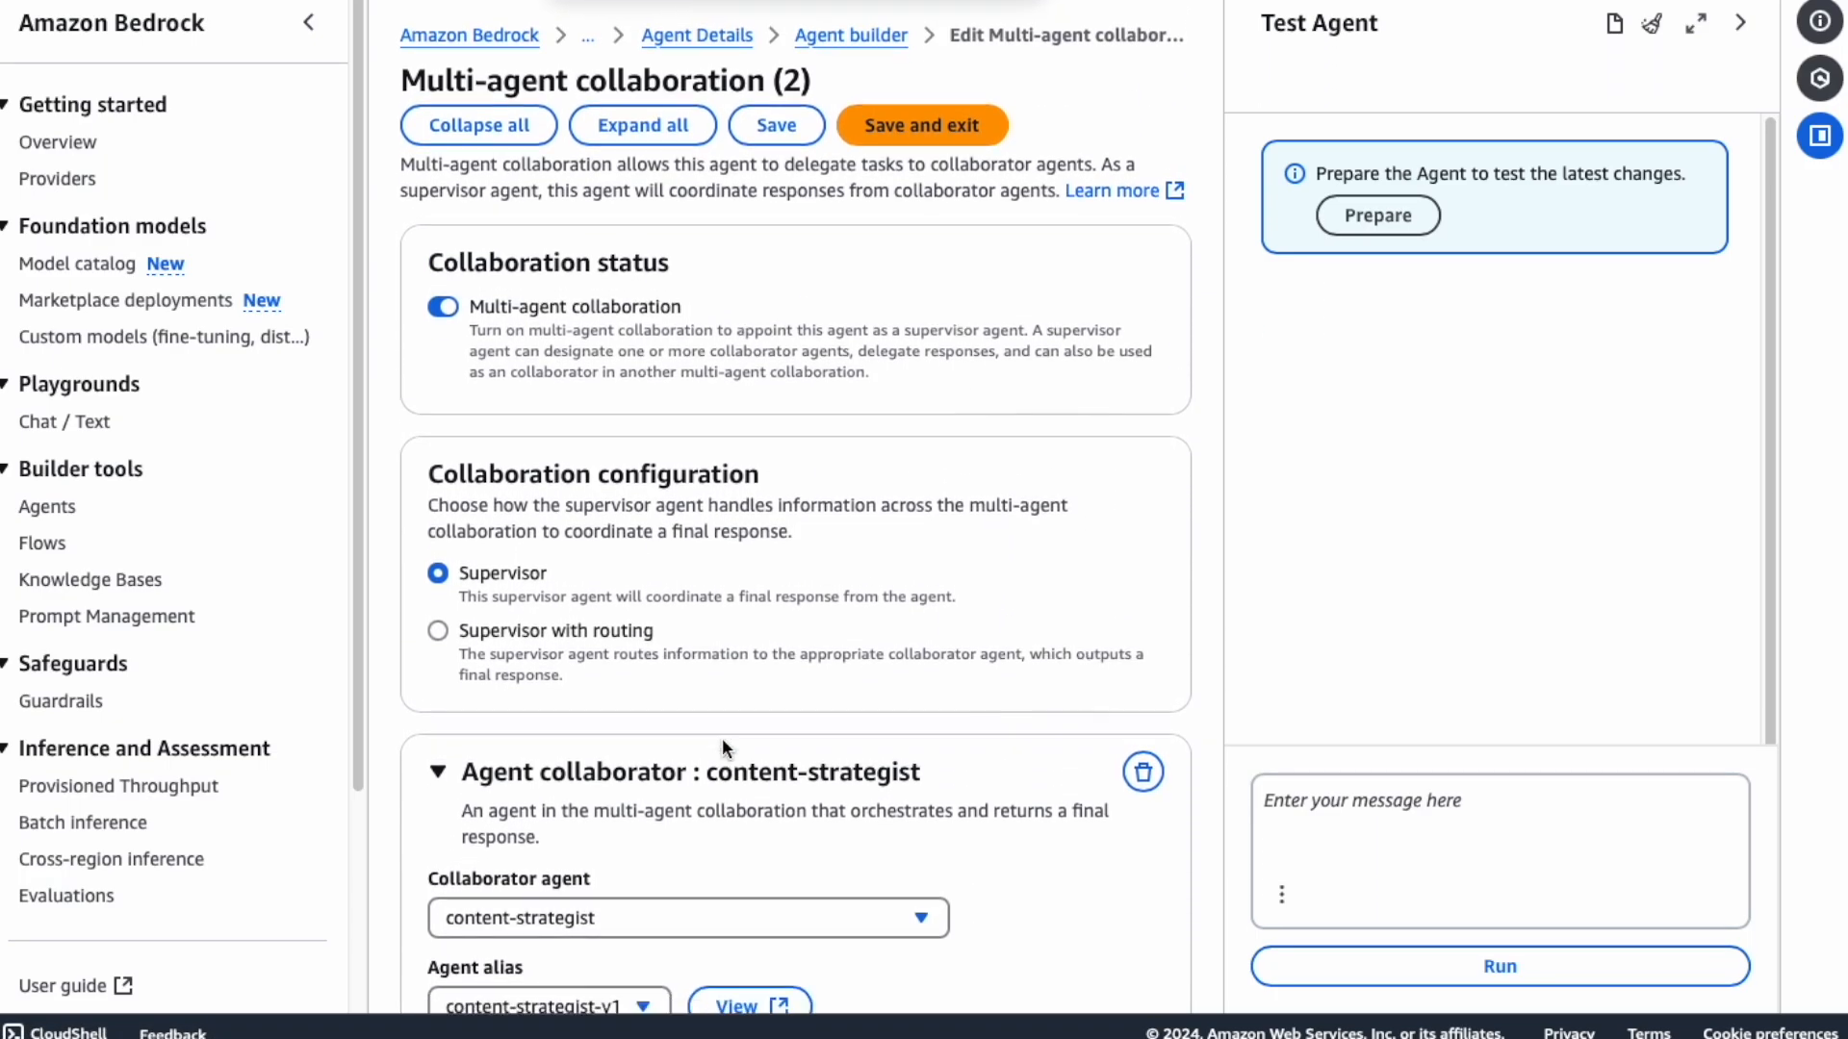
Step: Review the collaboration configuration and the alias, name, instruction and history-sharing settings of the content-strategist and engagement-predictor collaborators
scroll(735, 737, down, 2)
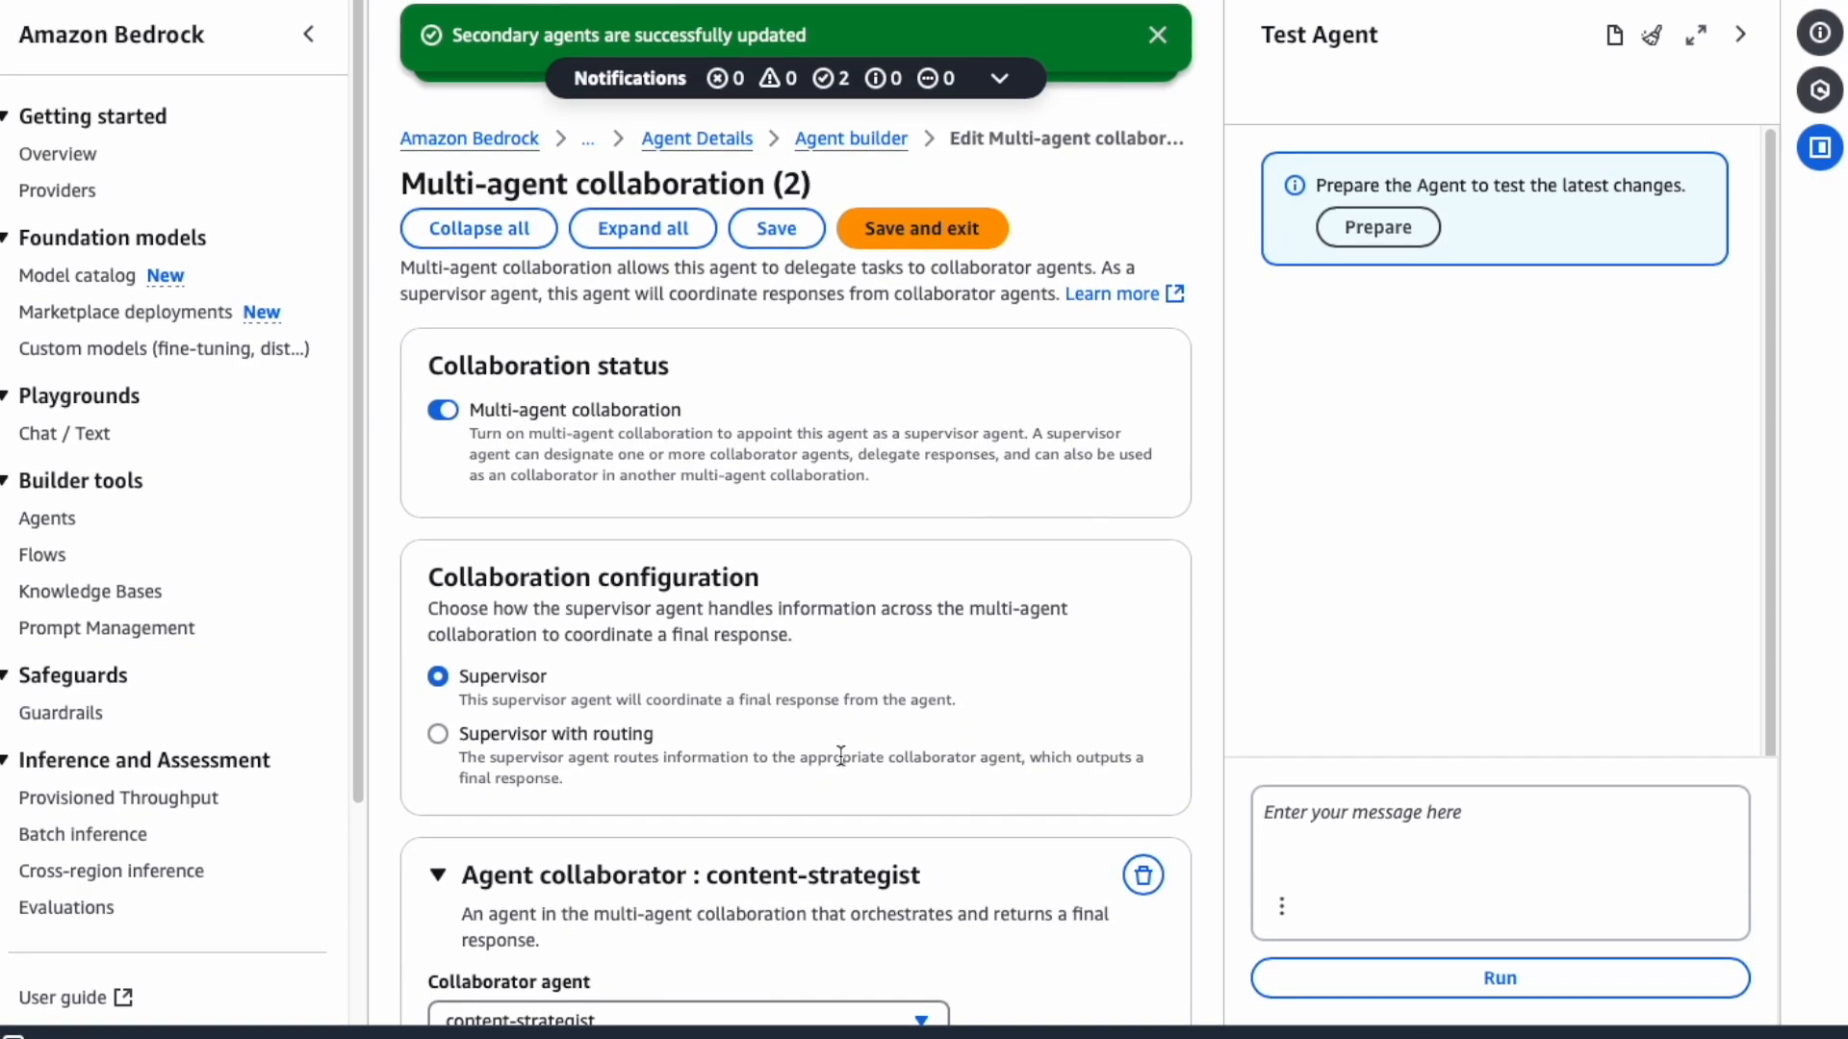
scroll(799, 462, down, 16)
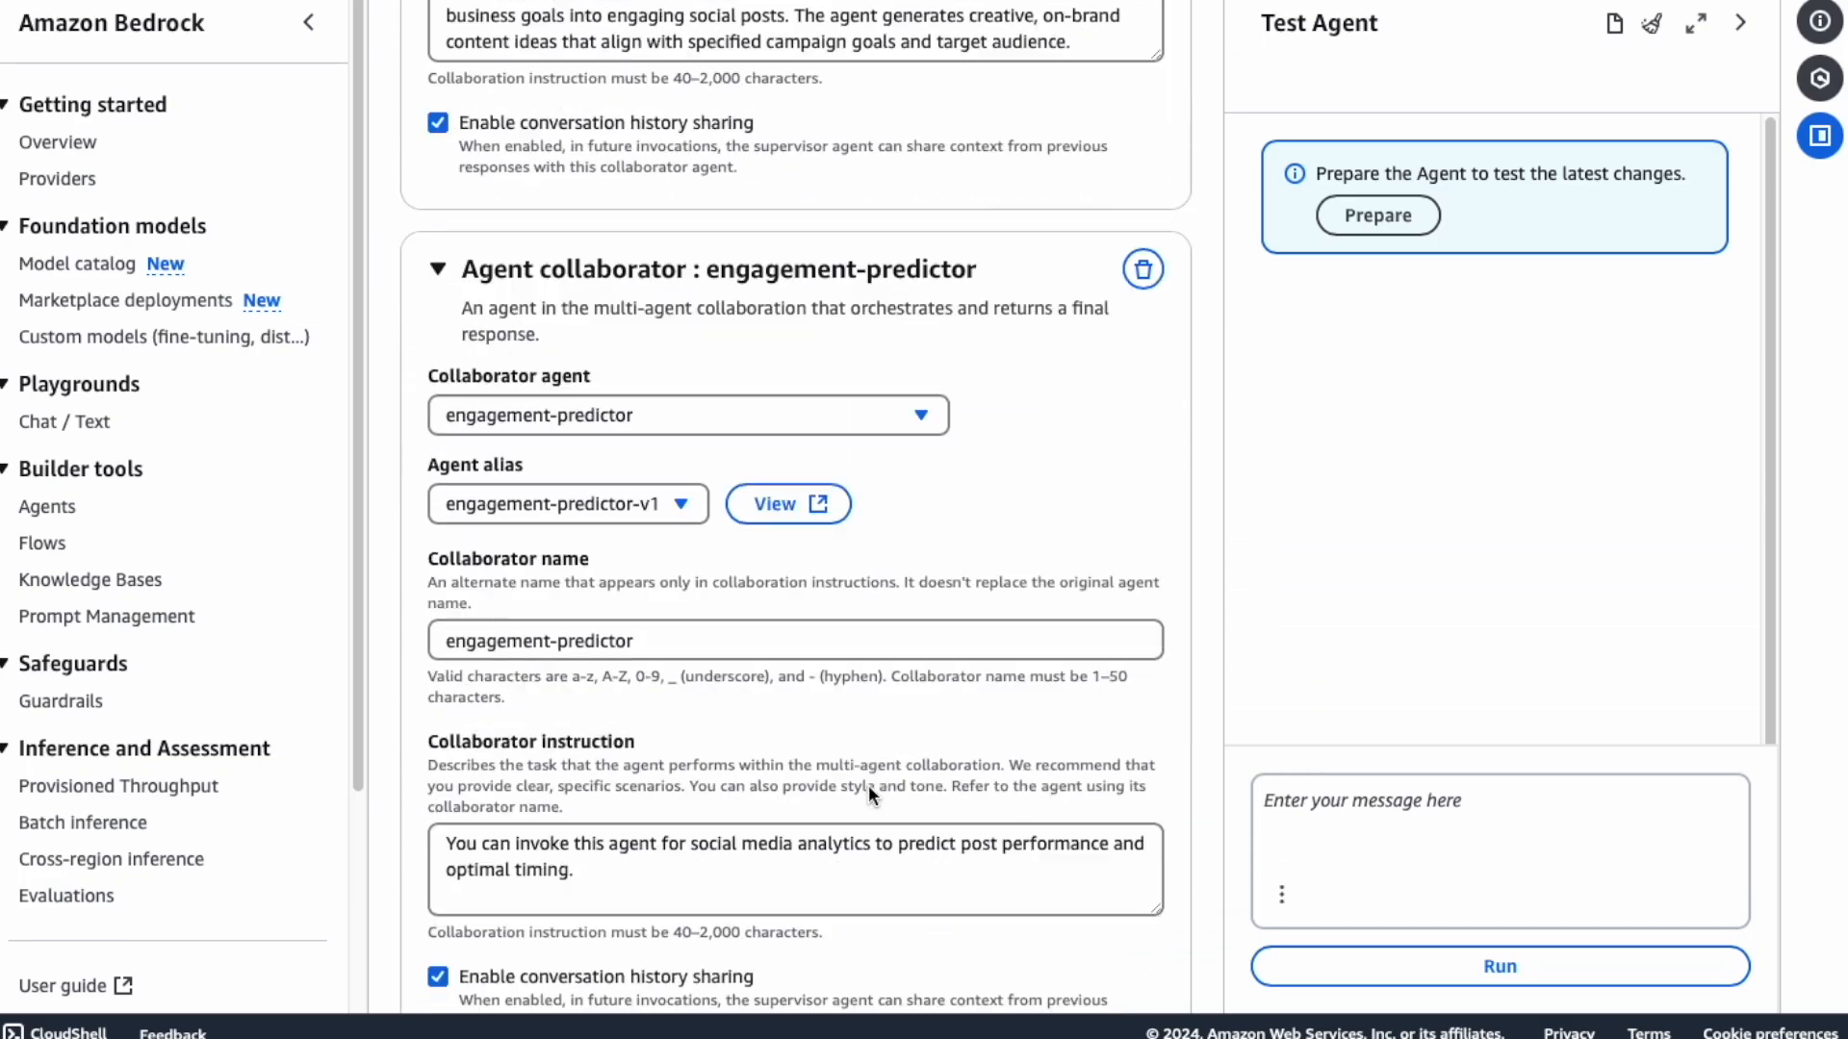
scroll(818, 957, up, 15)
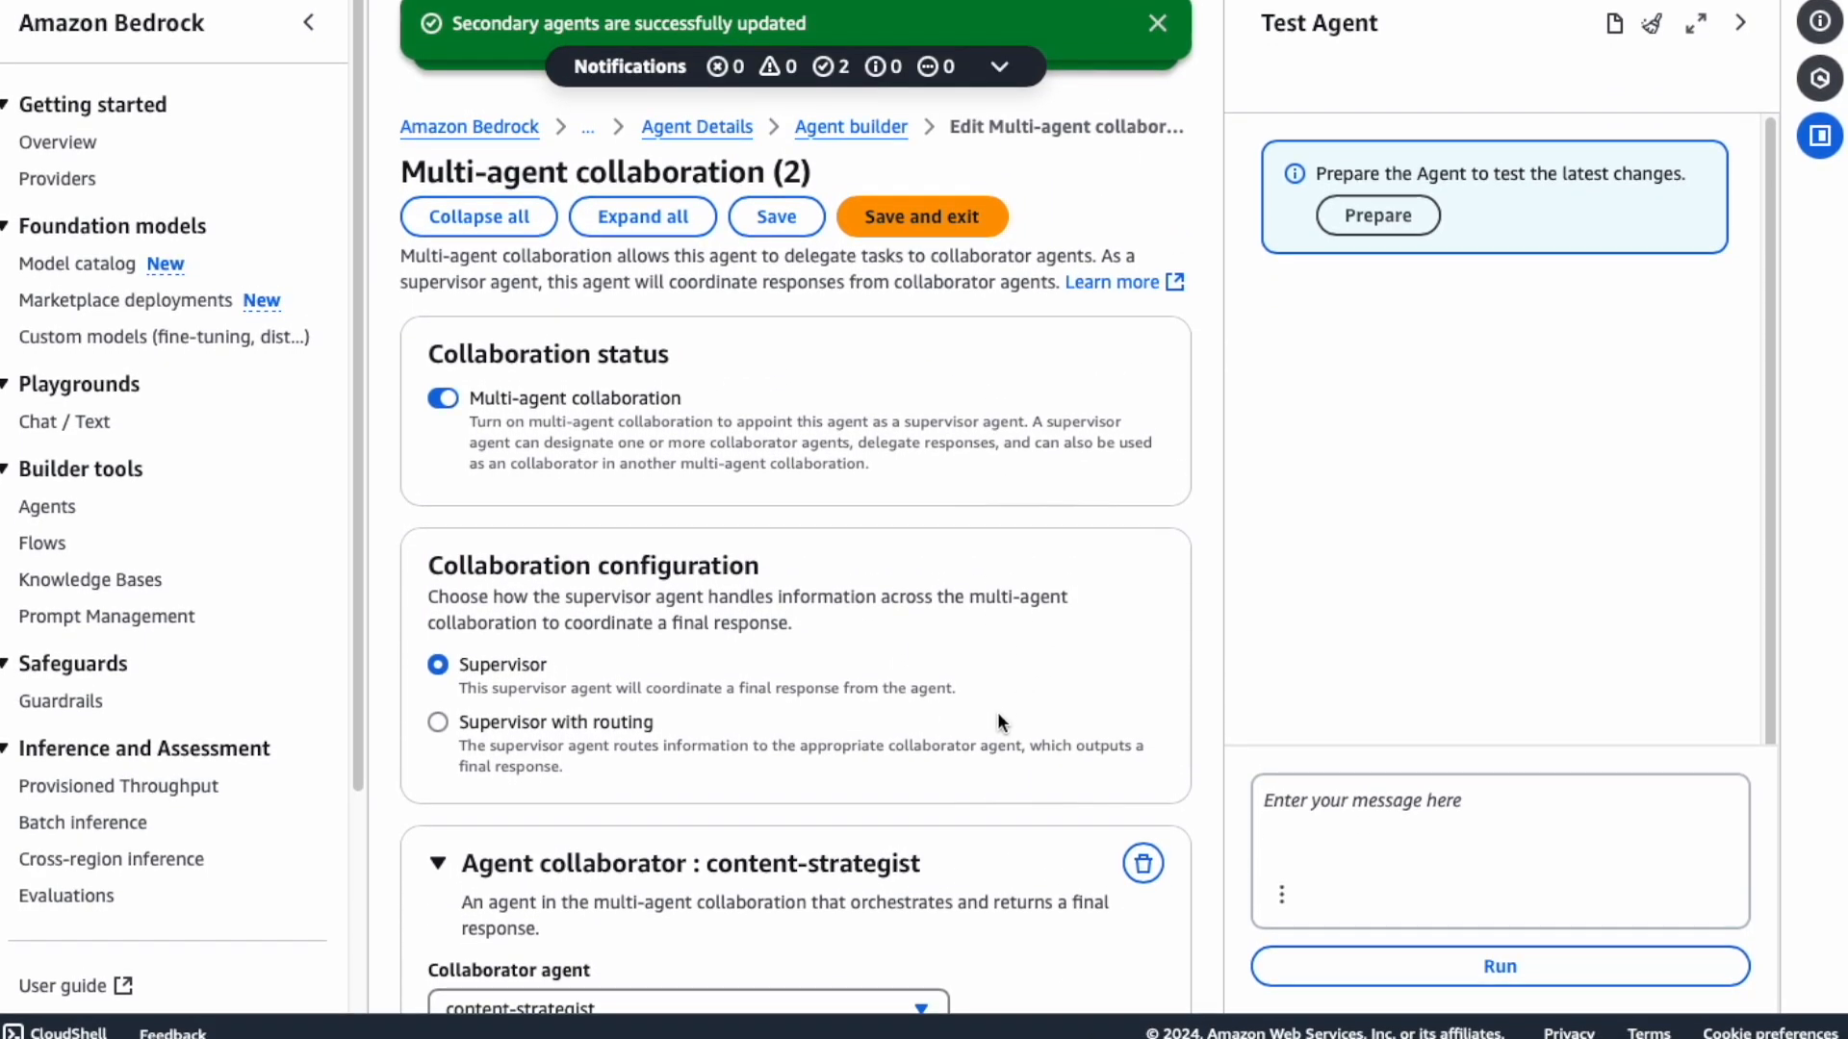
scroll(998, 715, down, 10)
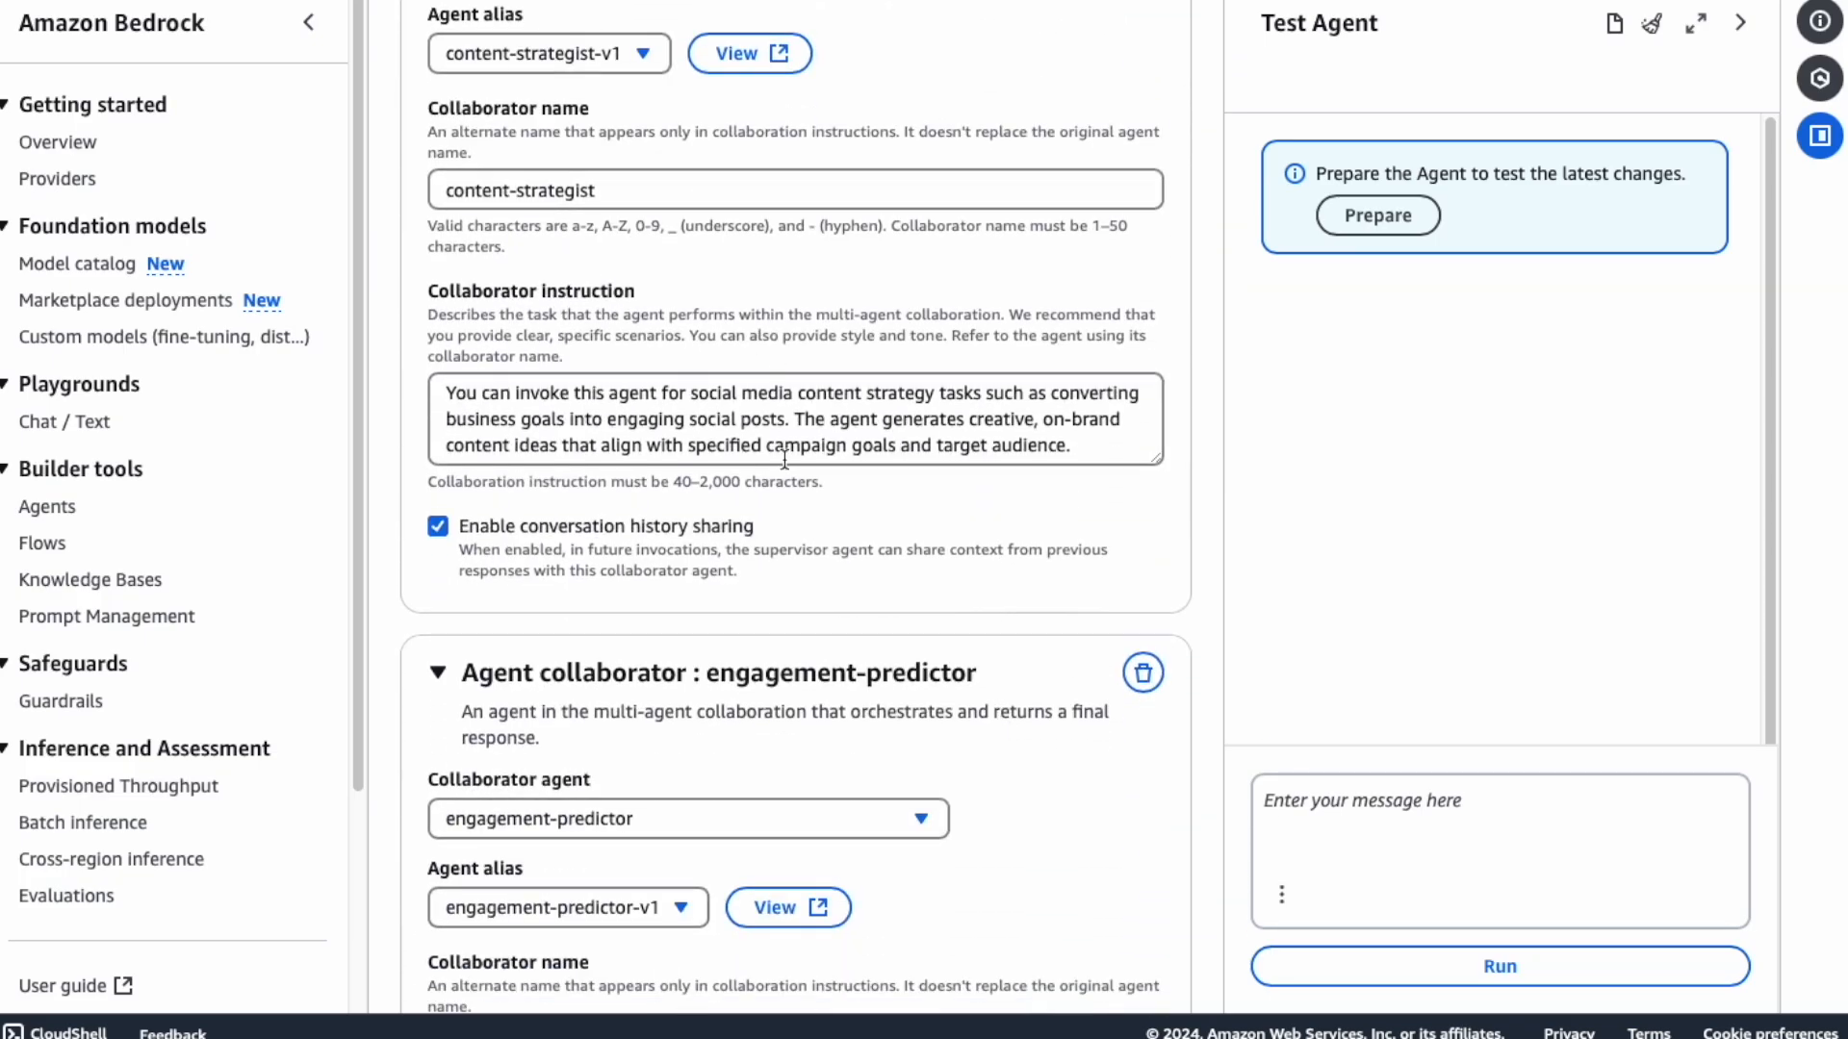
scroll(789, 785, down, 5)
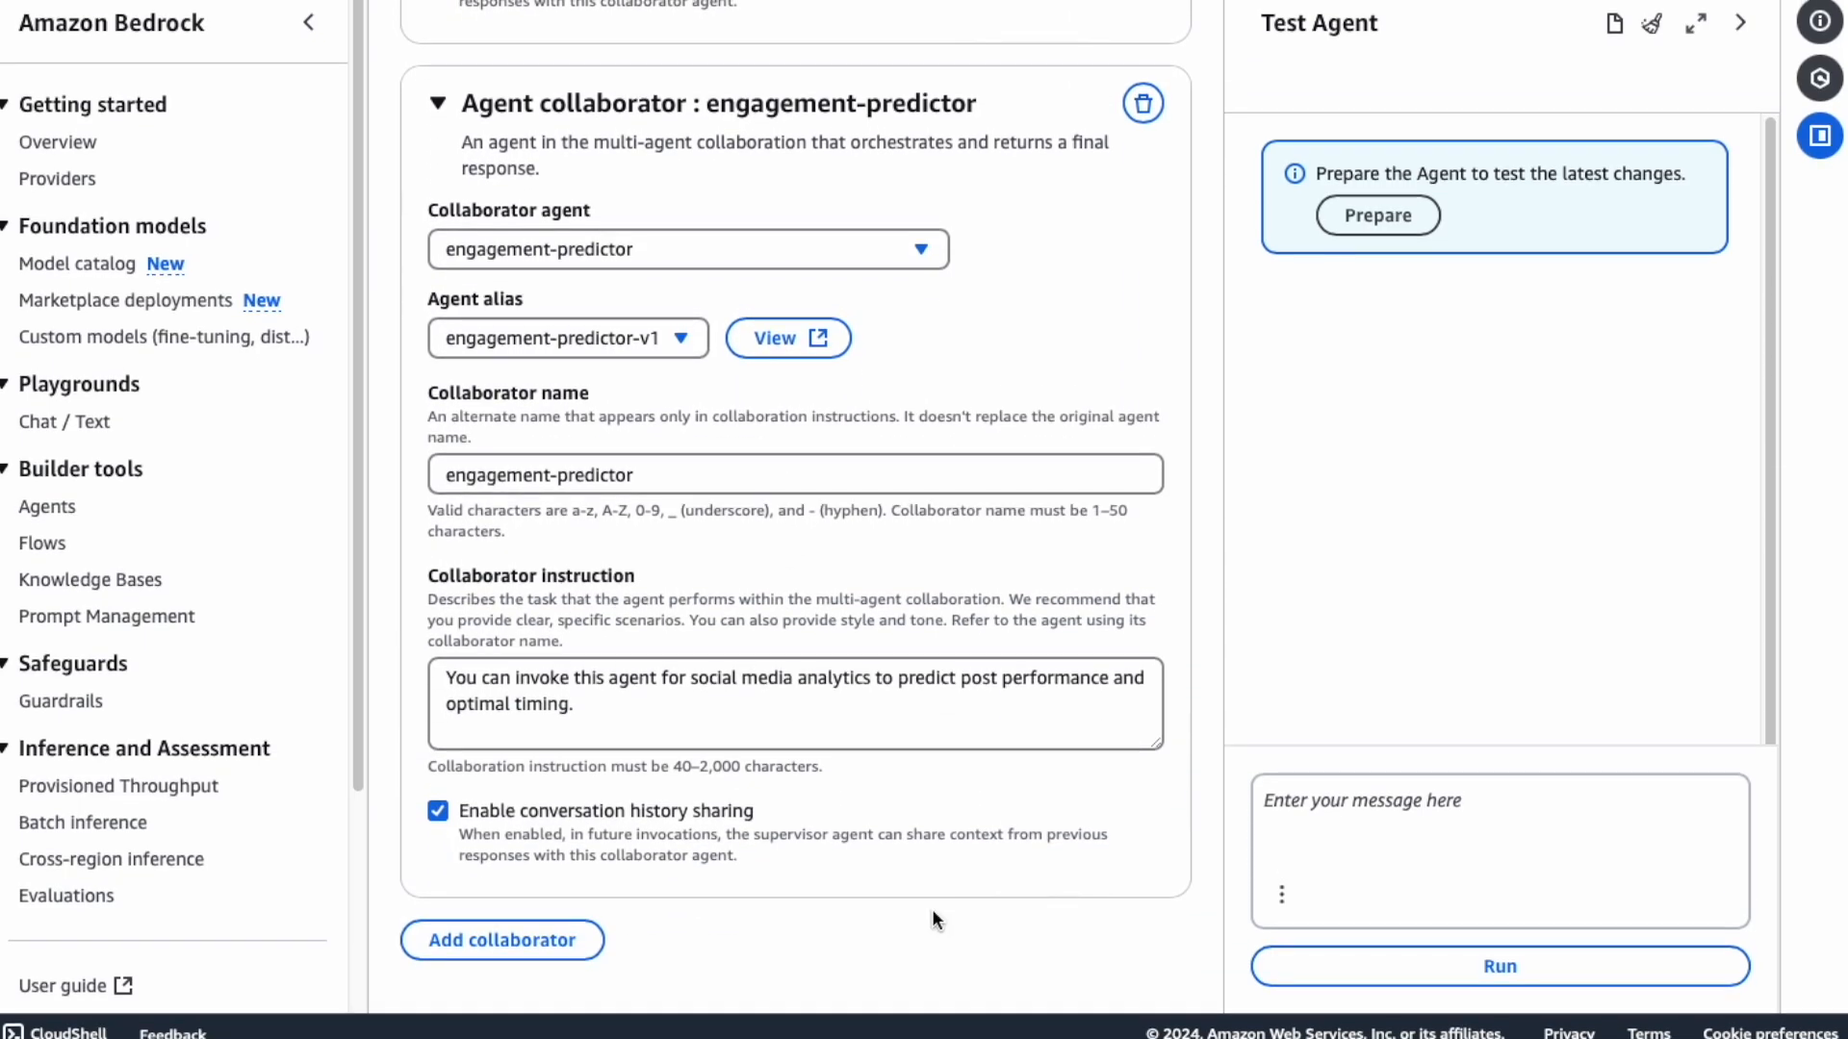
scroll(932, 909, up, 11)
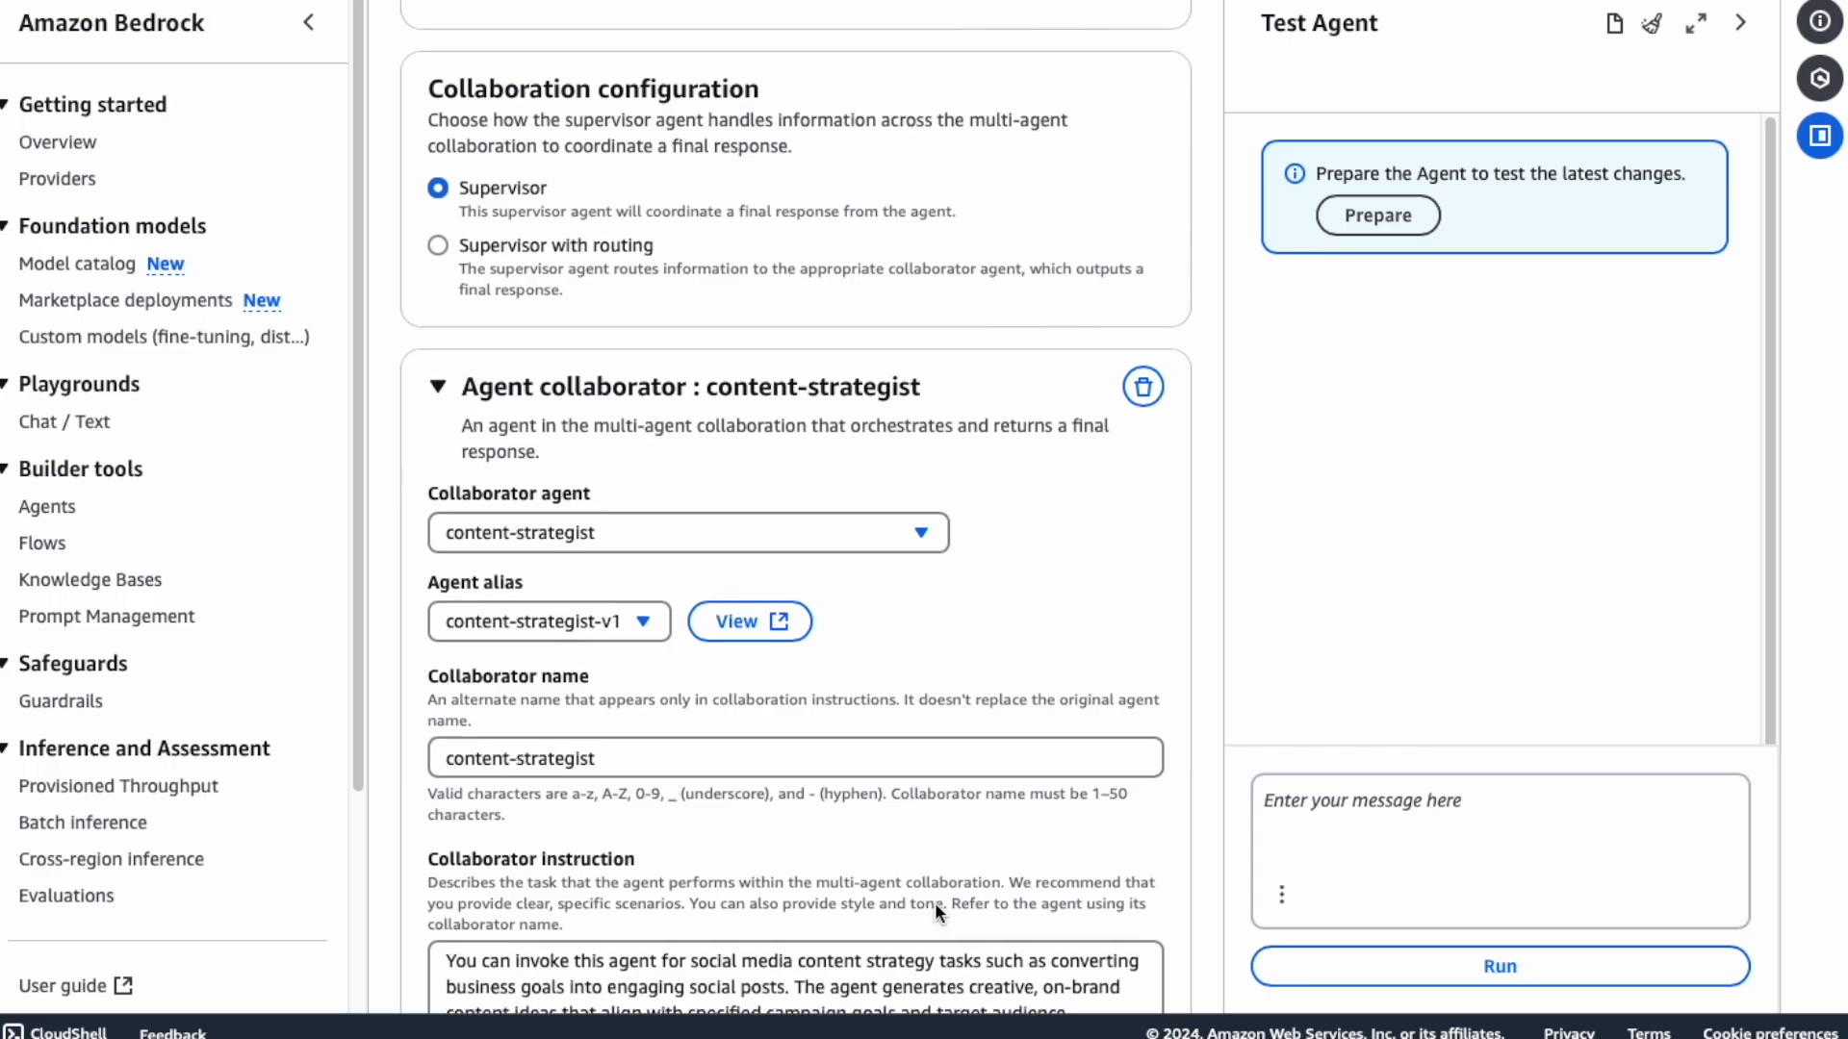
scroll(939, 919, up, 5)
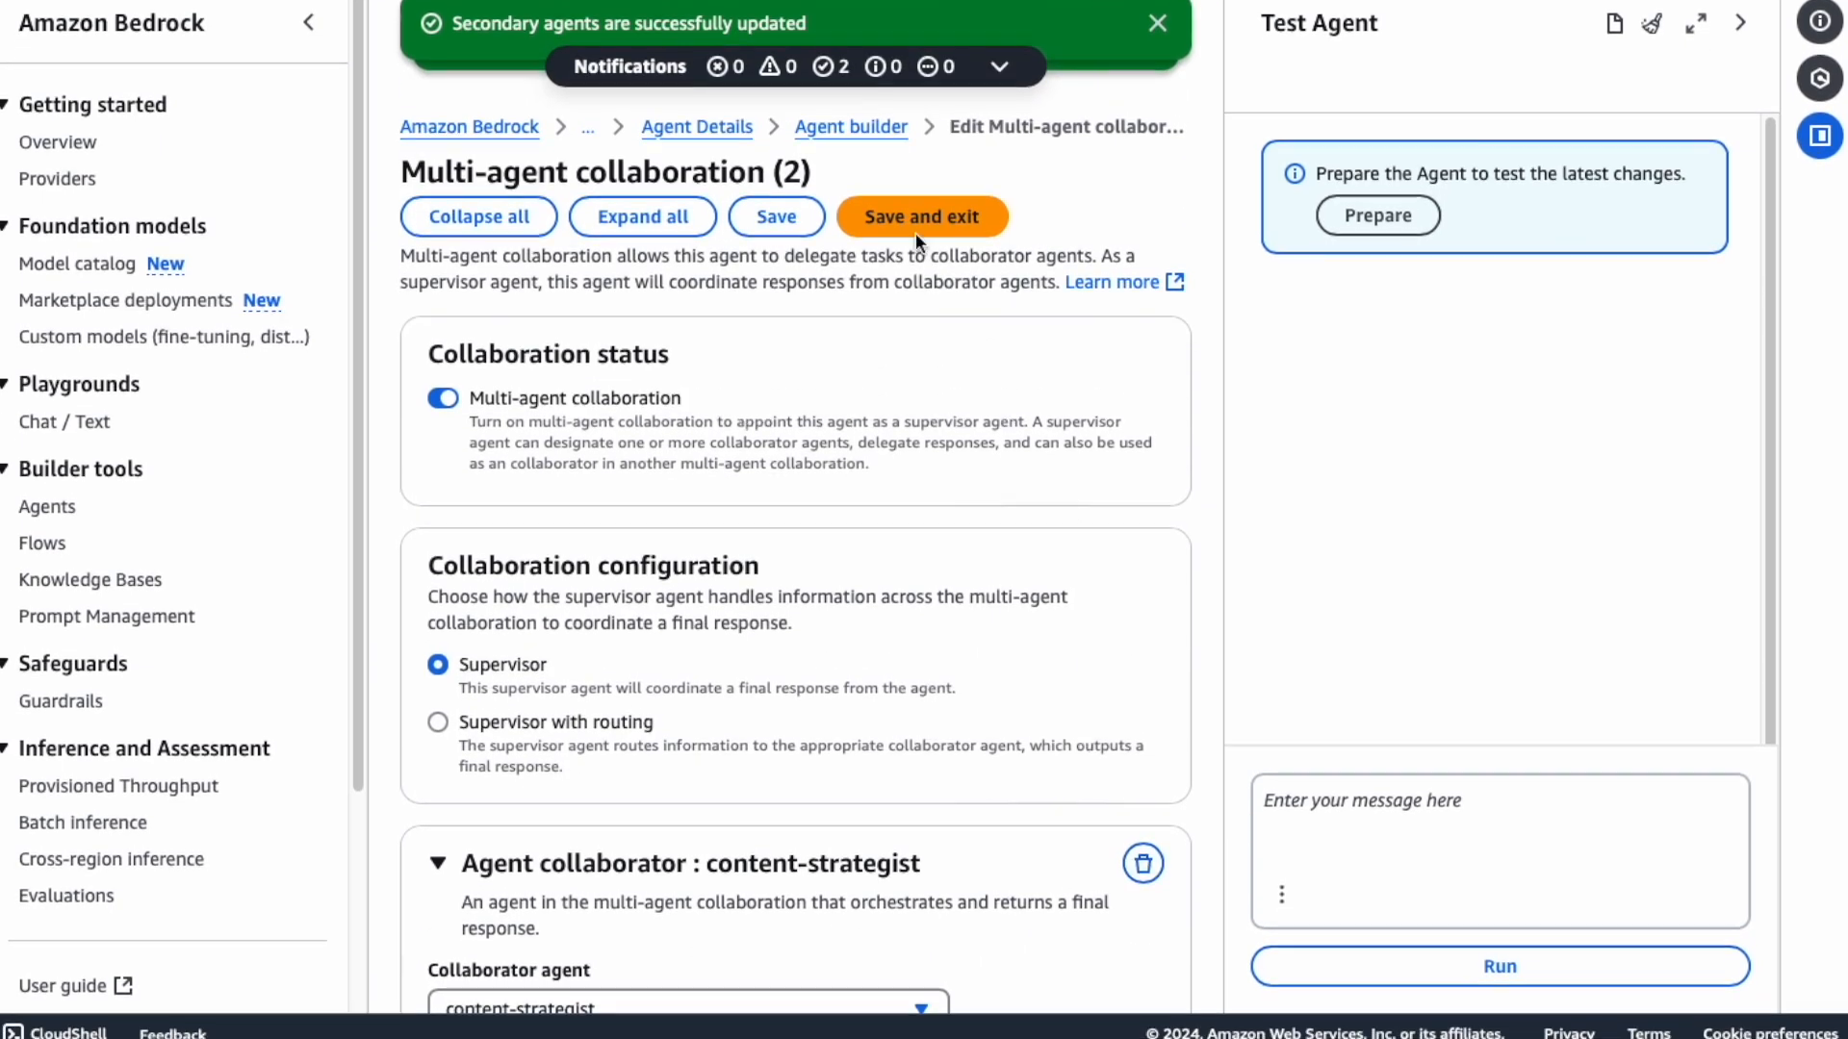
Step: Try to prepare the supervisor agent for testing and recheck the collaborator settings
click(1378, 217)
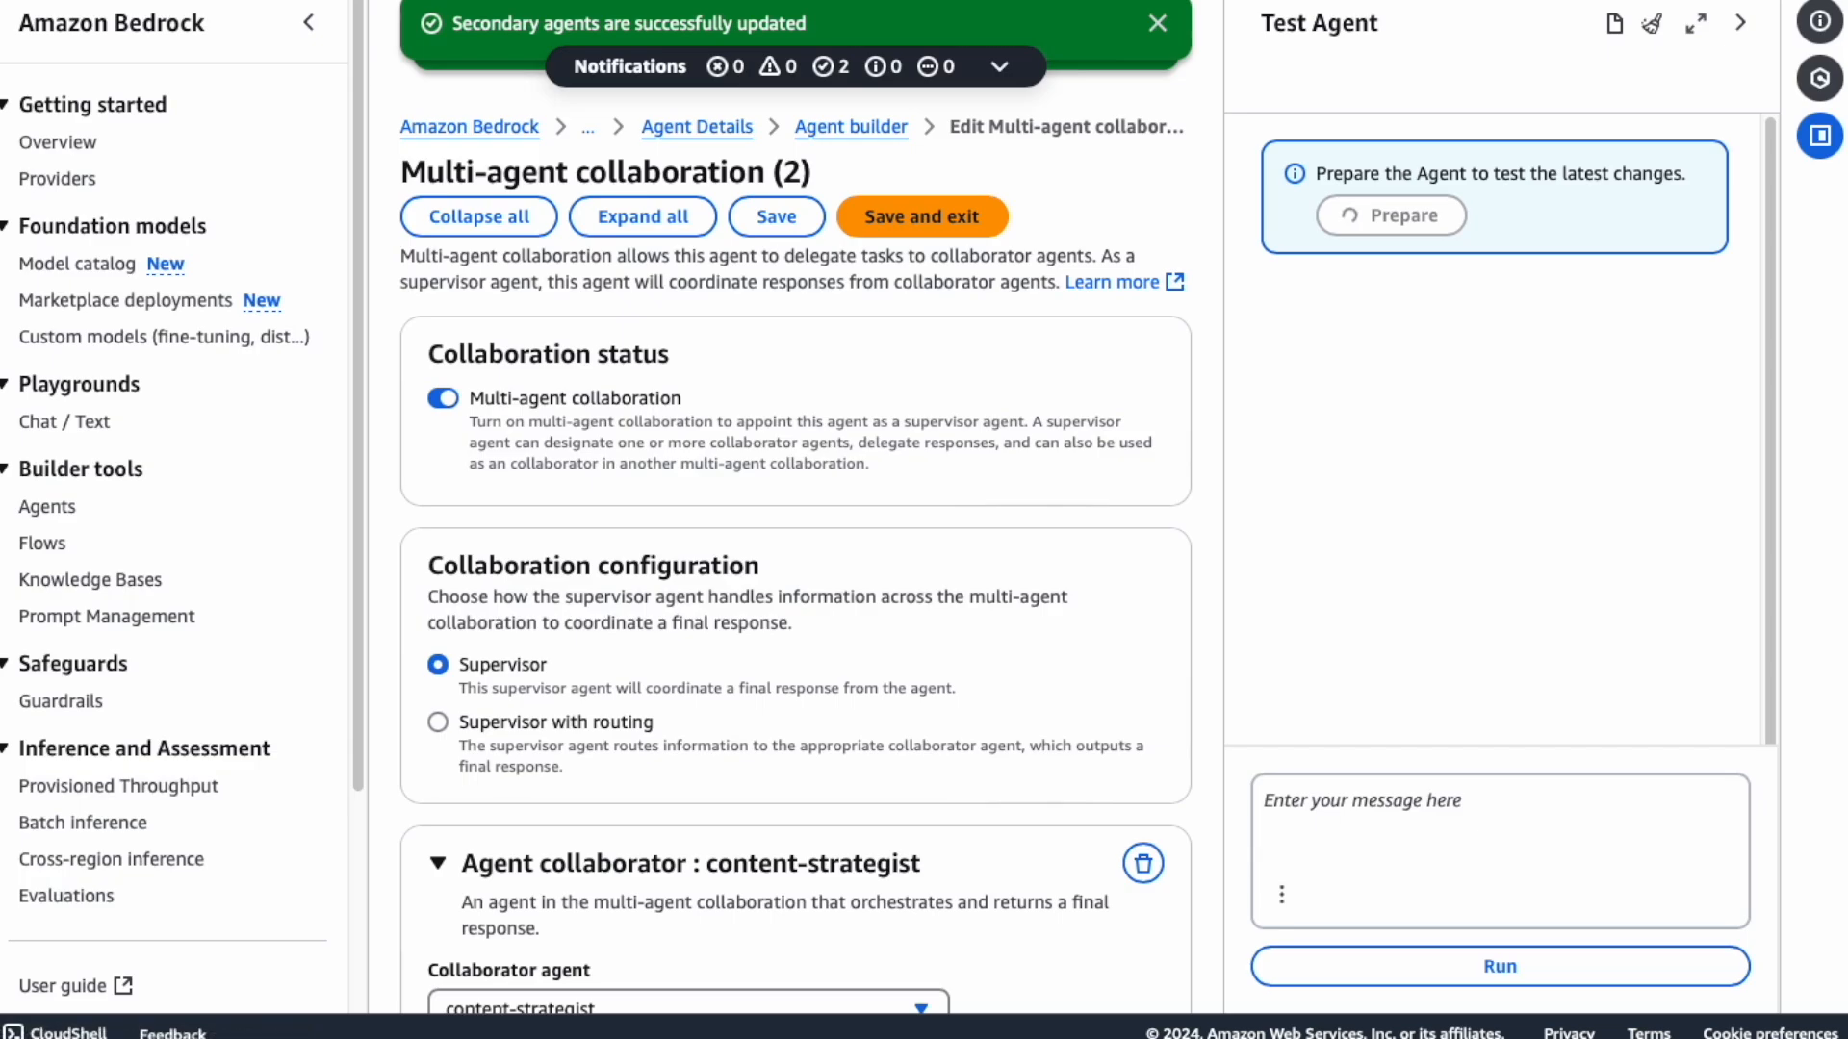
click(1156, 23)
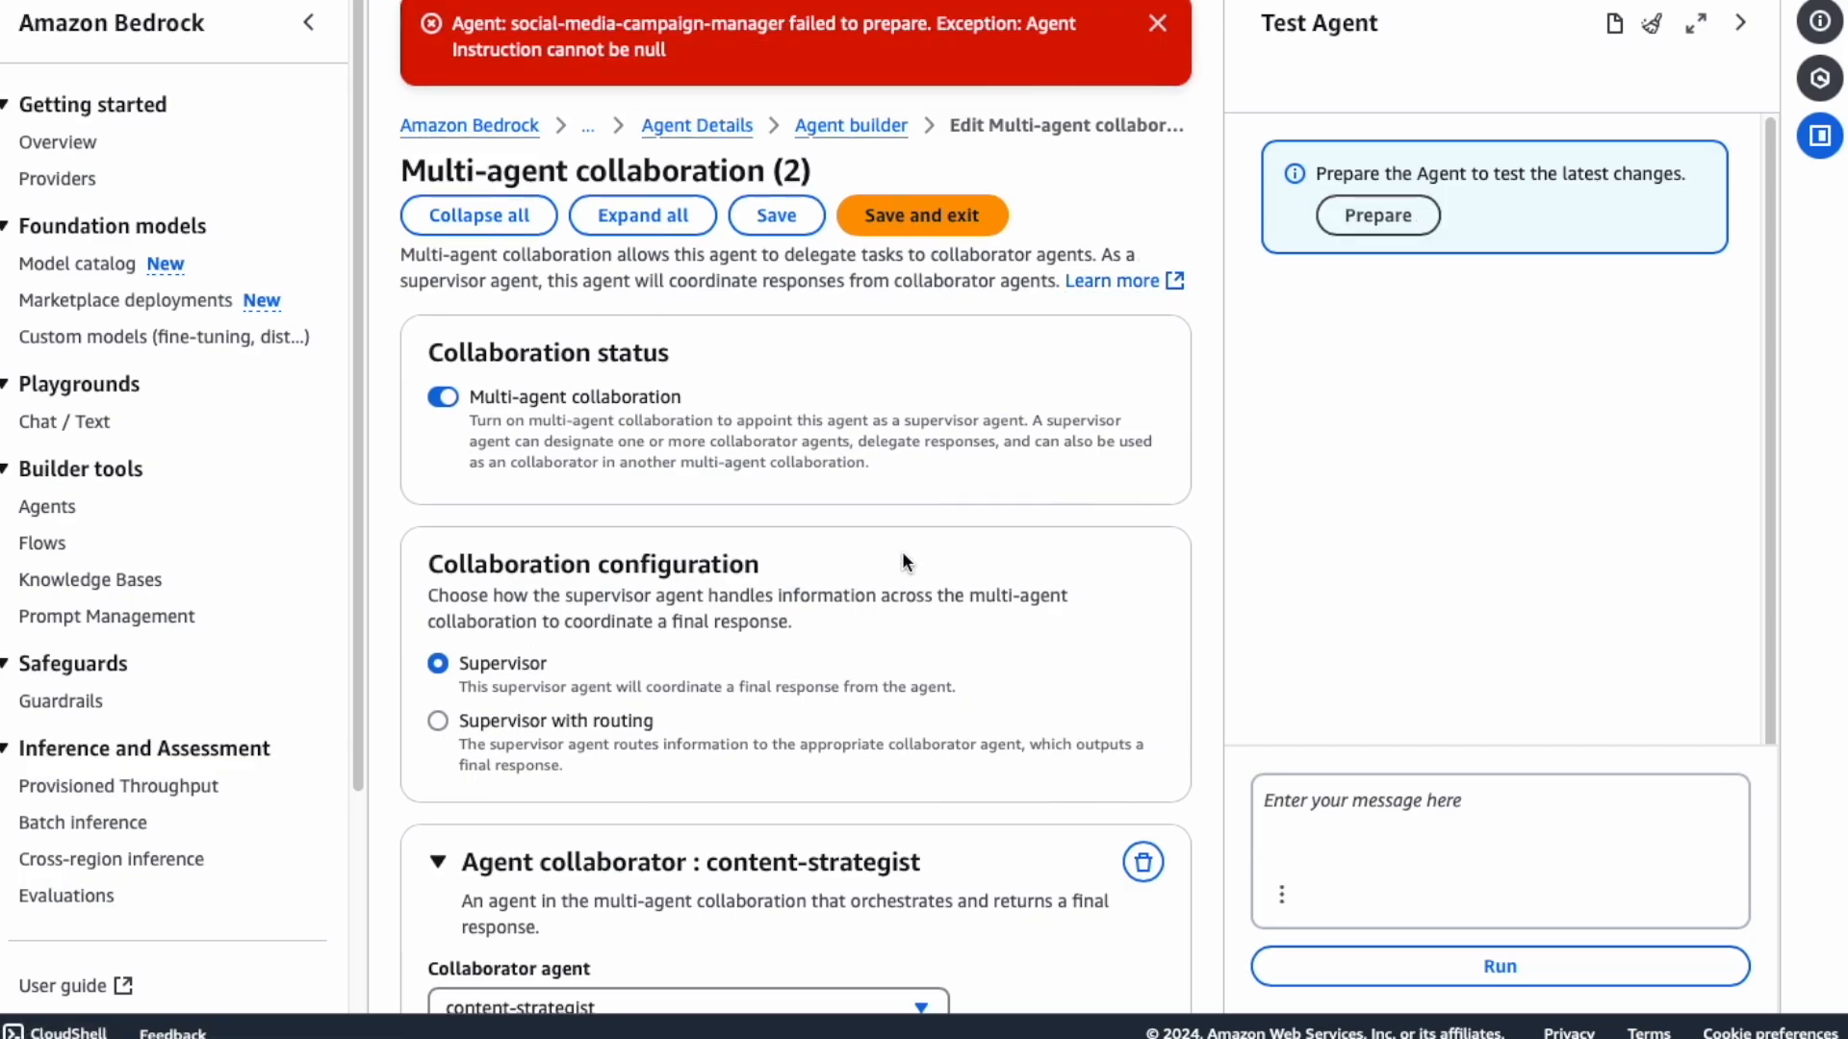
scroll(915, 555, down, 10)
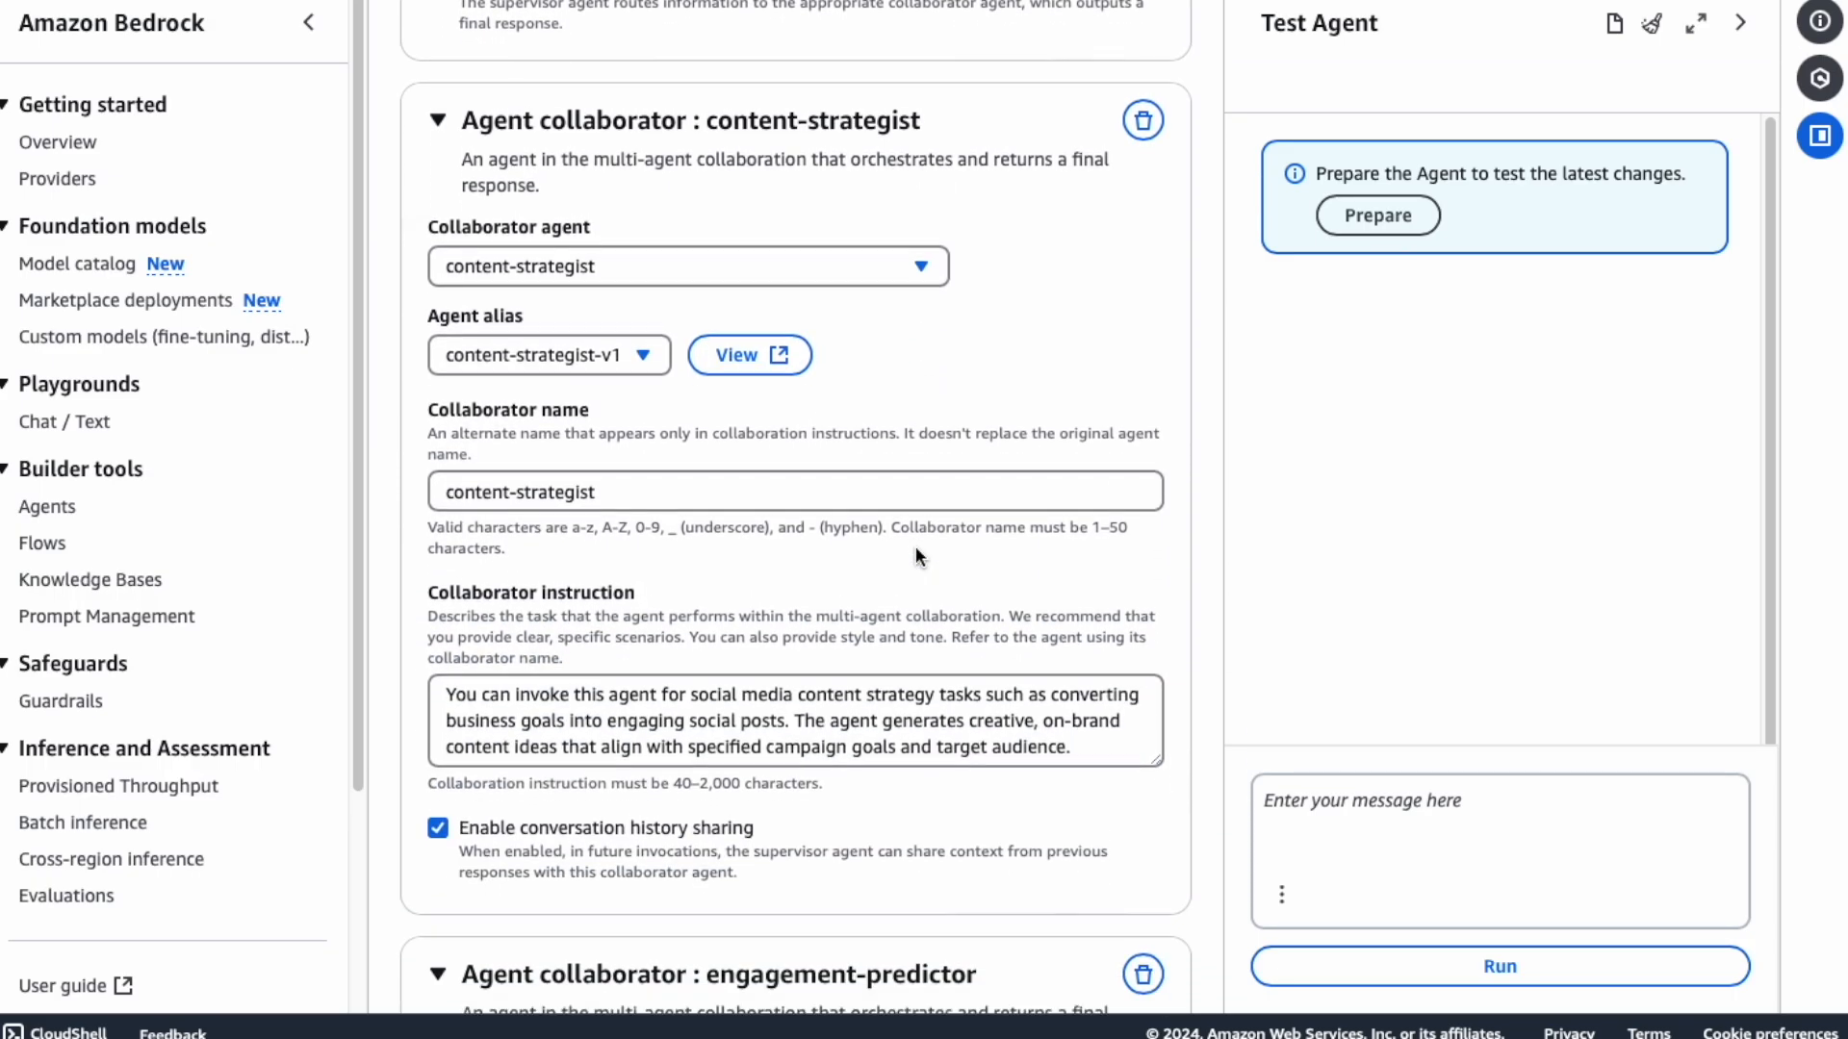
scroll(916, 555, down, 5)
scroll(891, 429, up, 20)
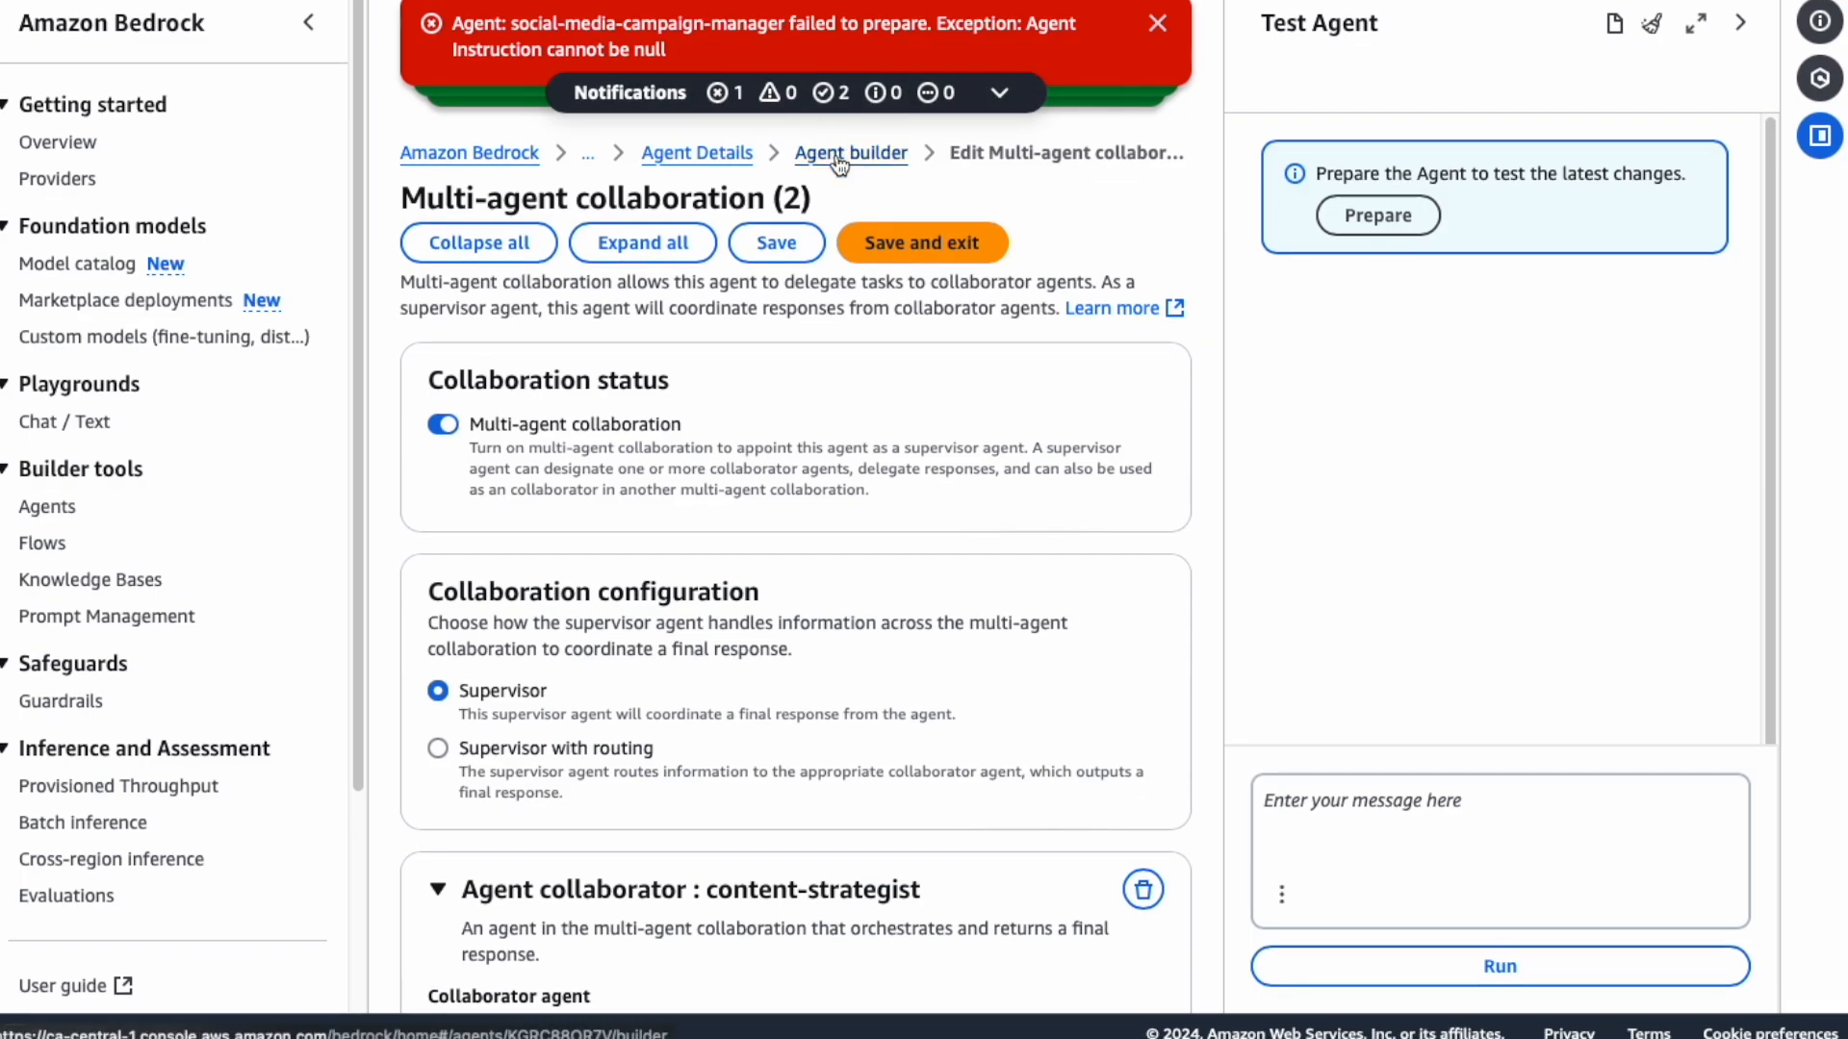
Step: In the agent builder, set the supervisor's instructions to "You are a strategic campaign manager who orchestrates social media campaigns from concept to execution."
click(876, 154)
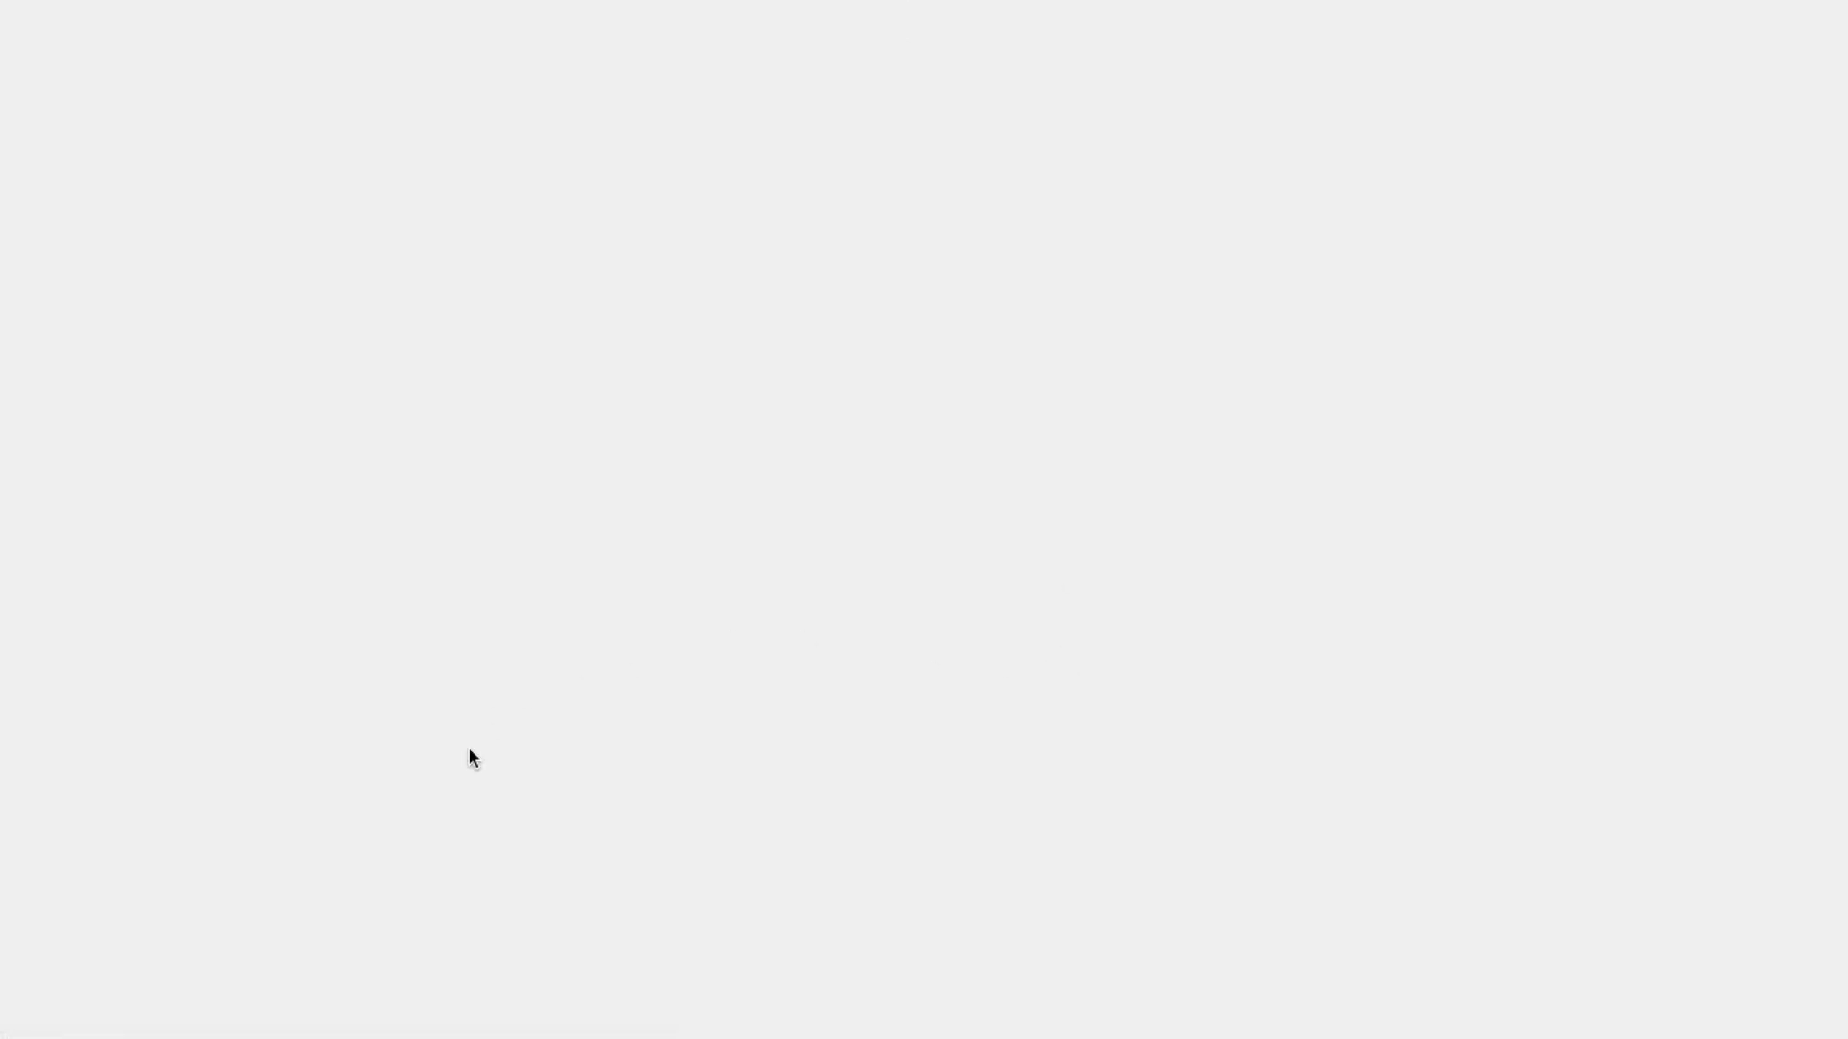
scroll(674, 710, down, 3)
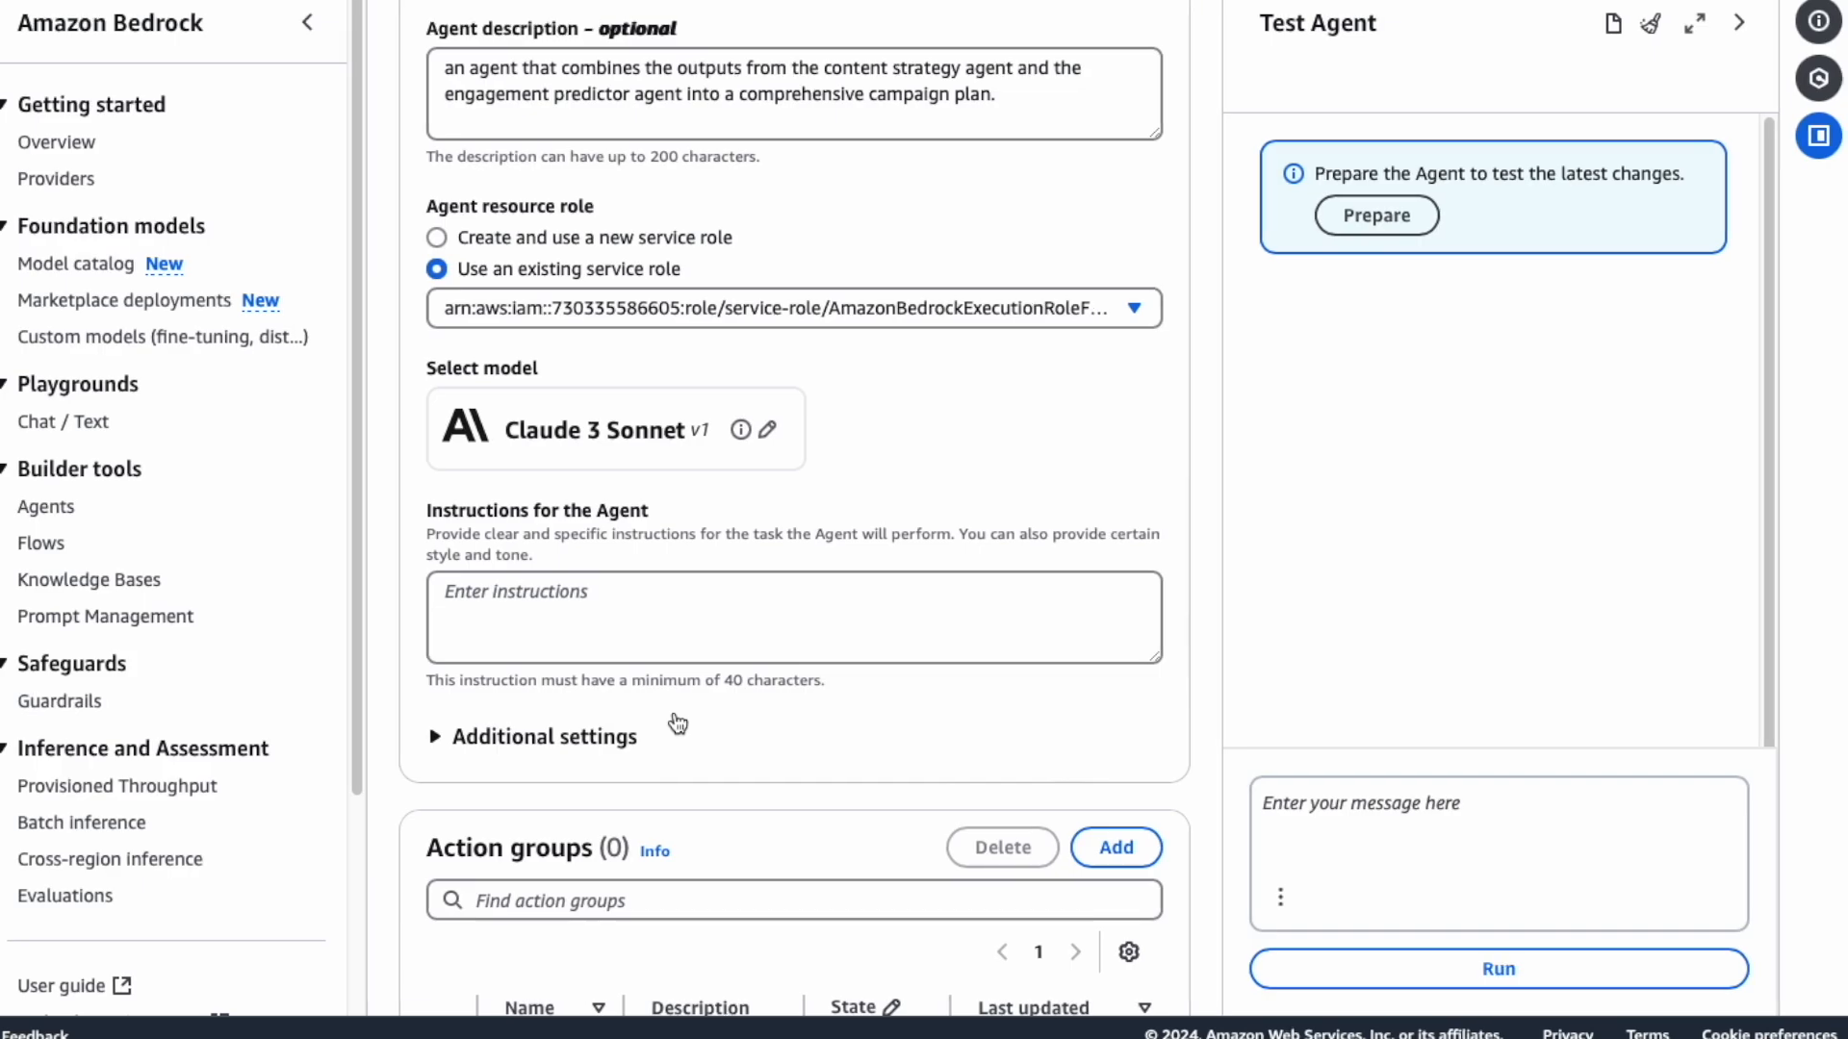
scroll(673, 708, down, 4)
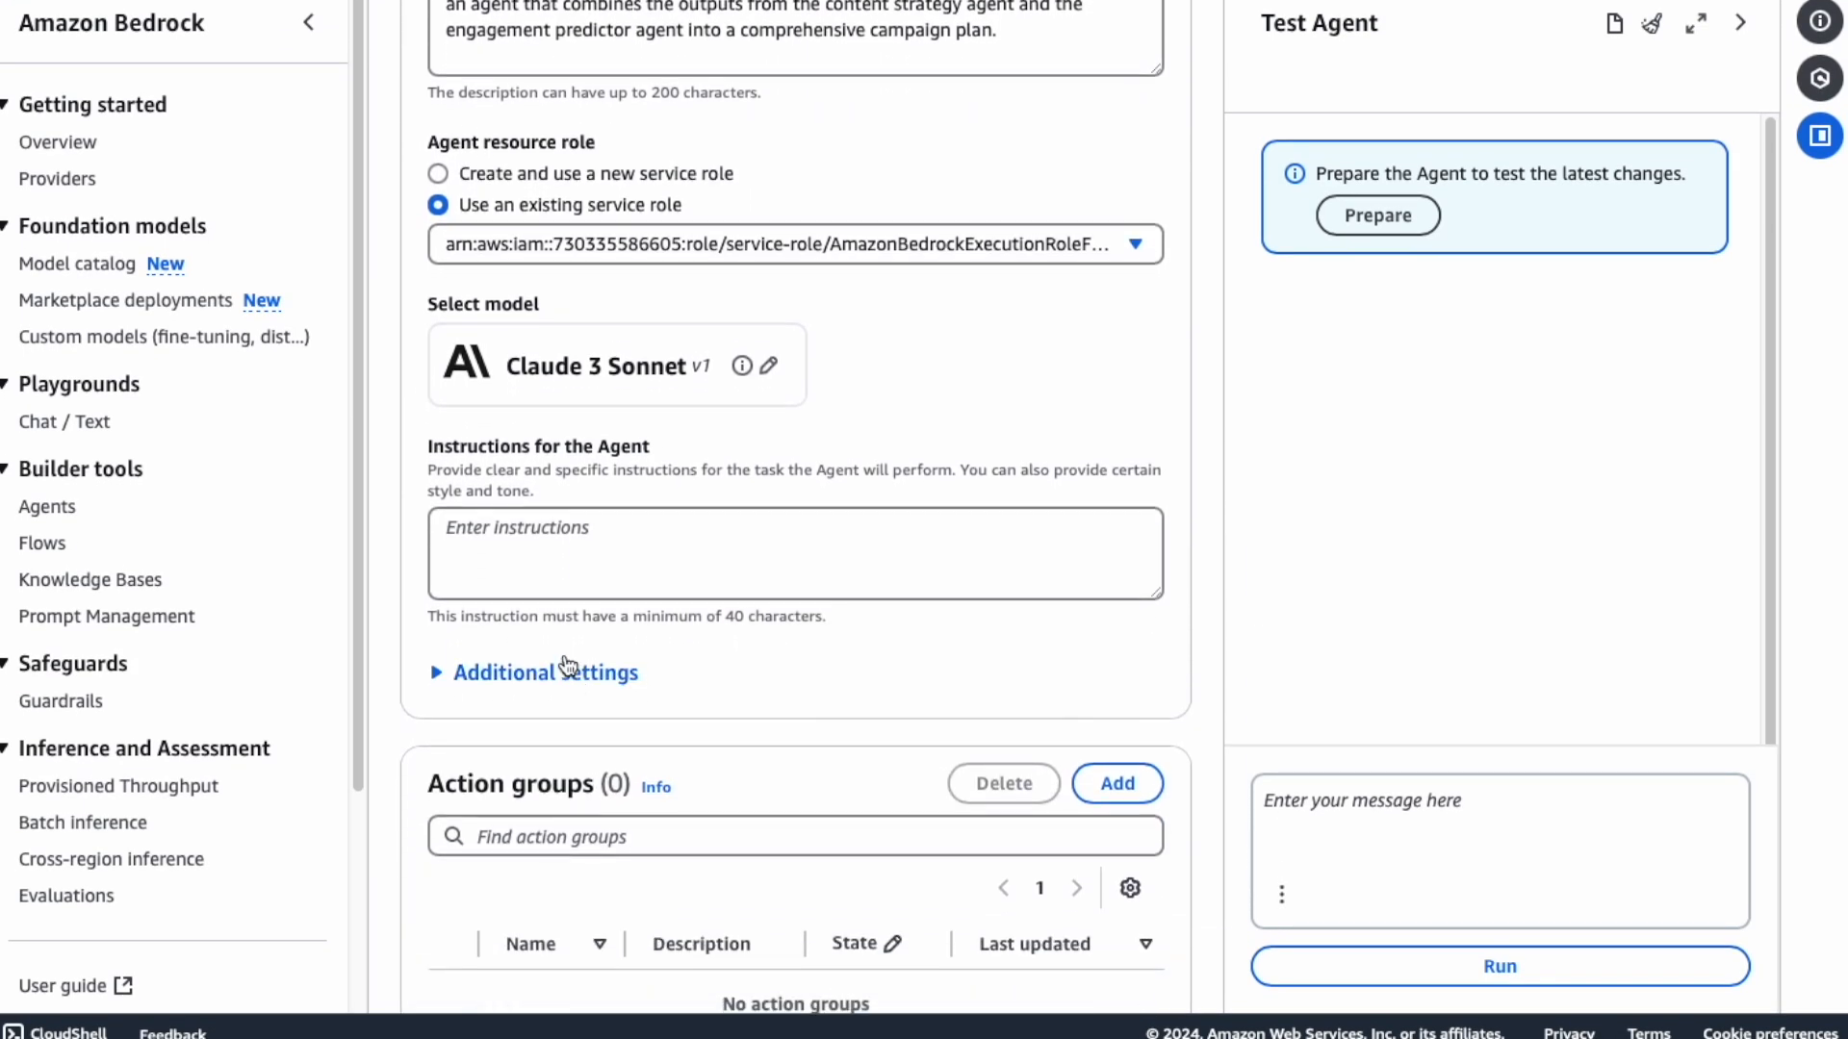
scroll(650, 762, down, 12)
scroll(651, 762, down, 2)
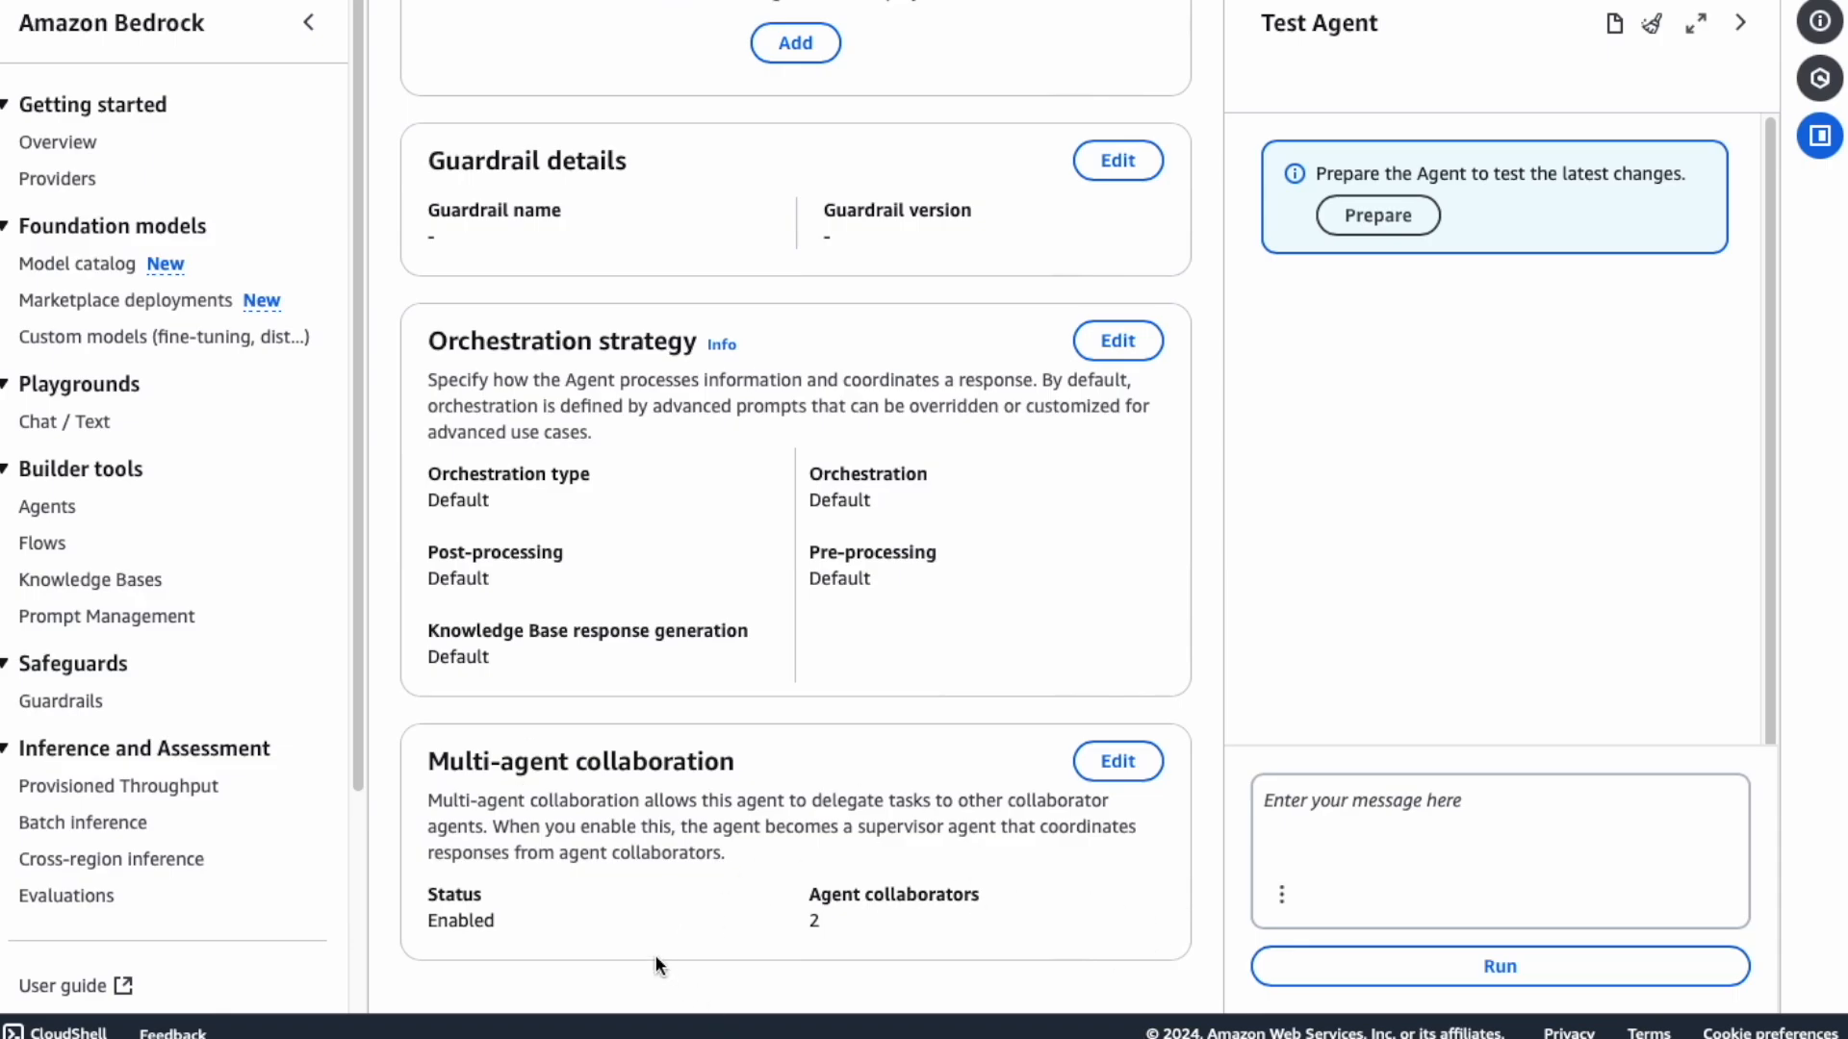
scroll(697, 970, up, 15)
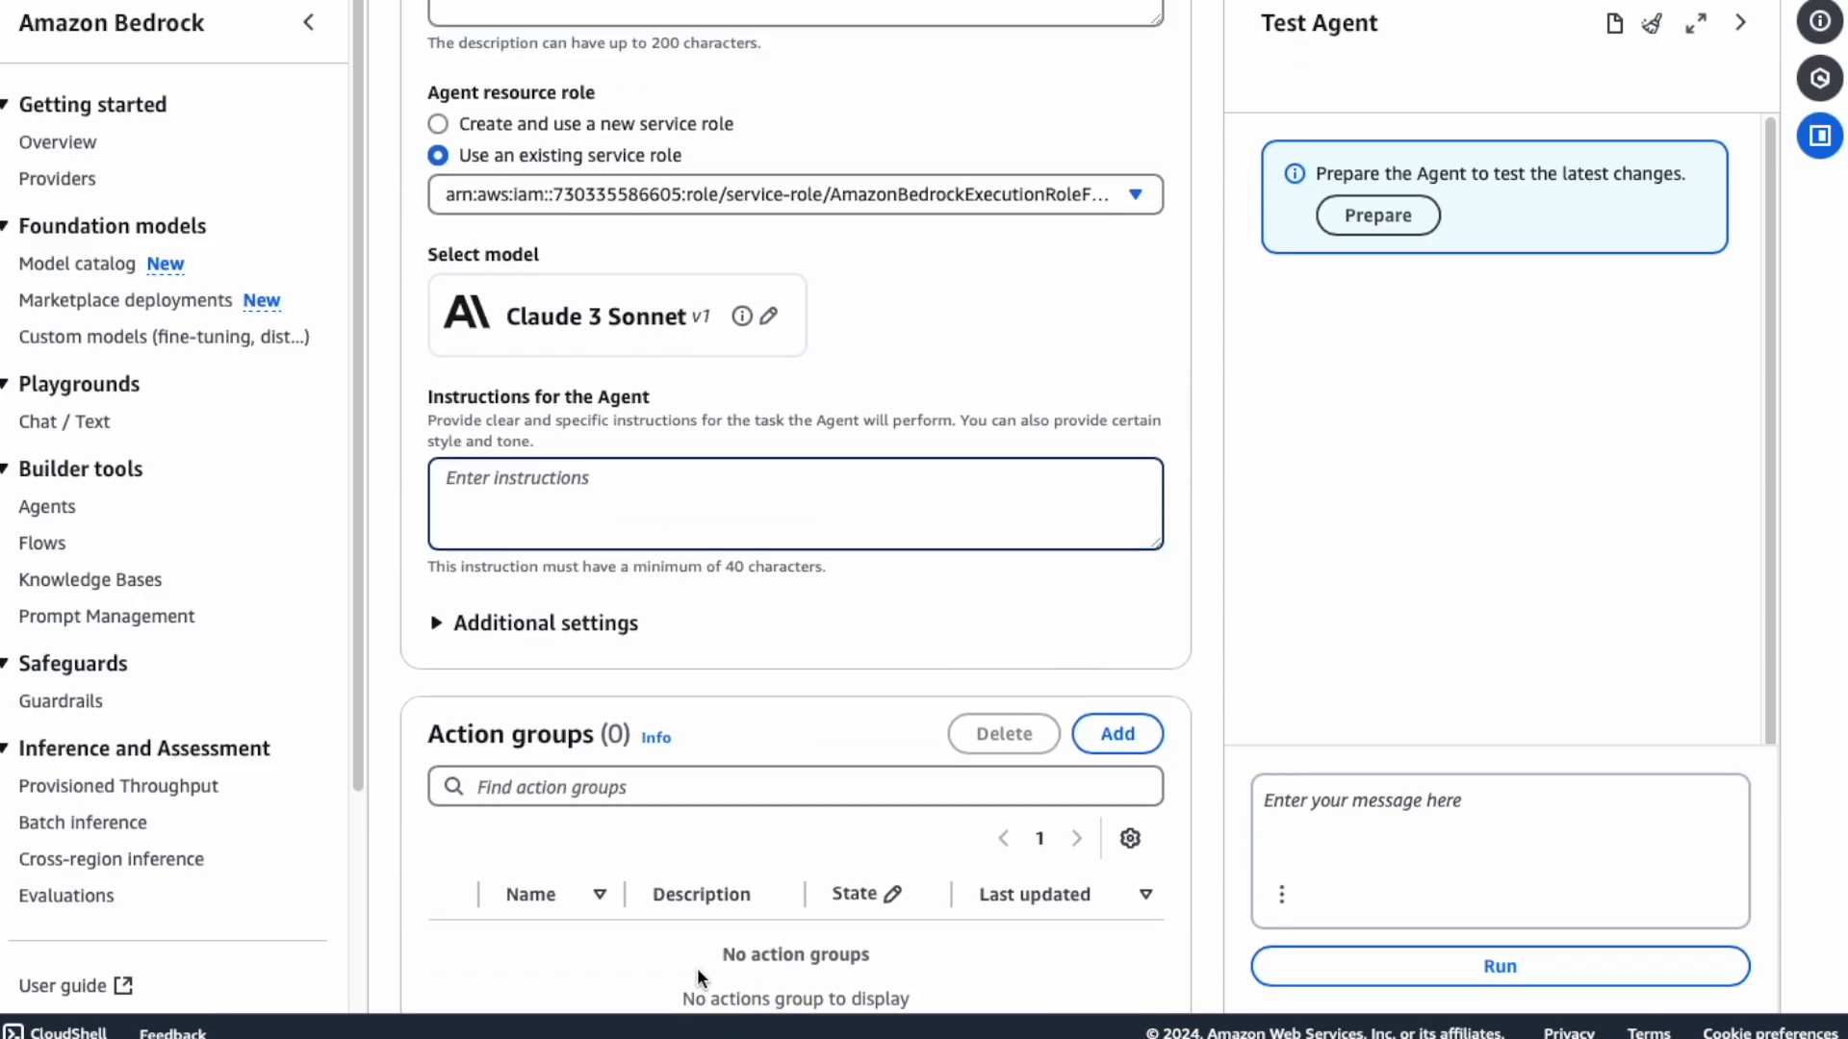
click(577, 827)
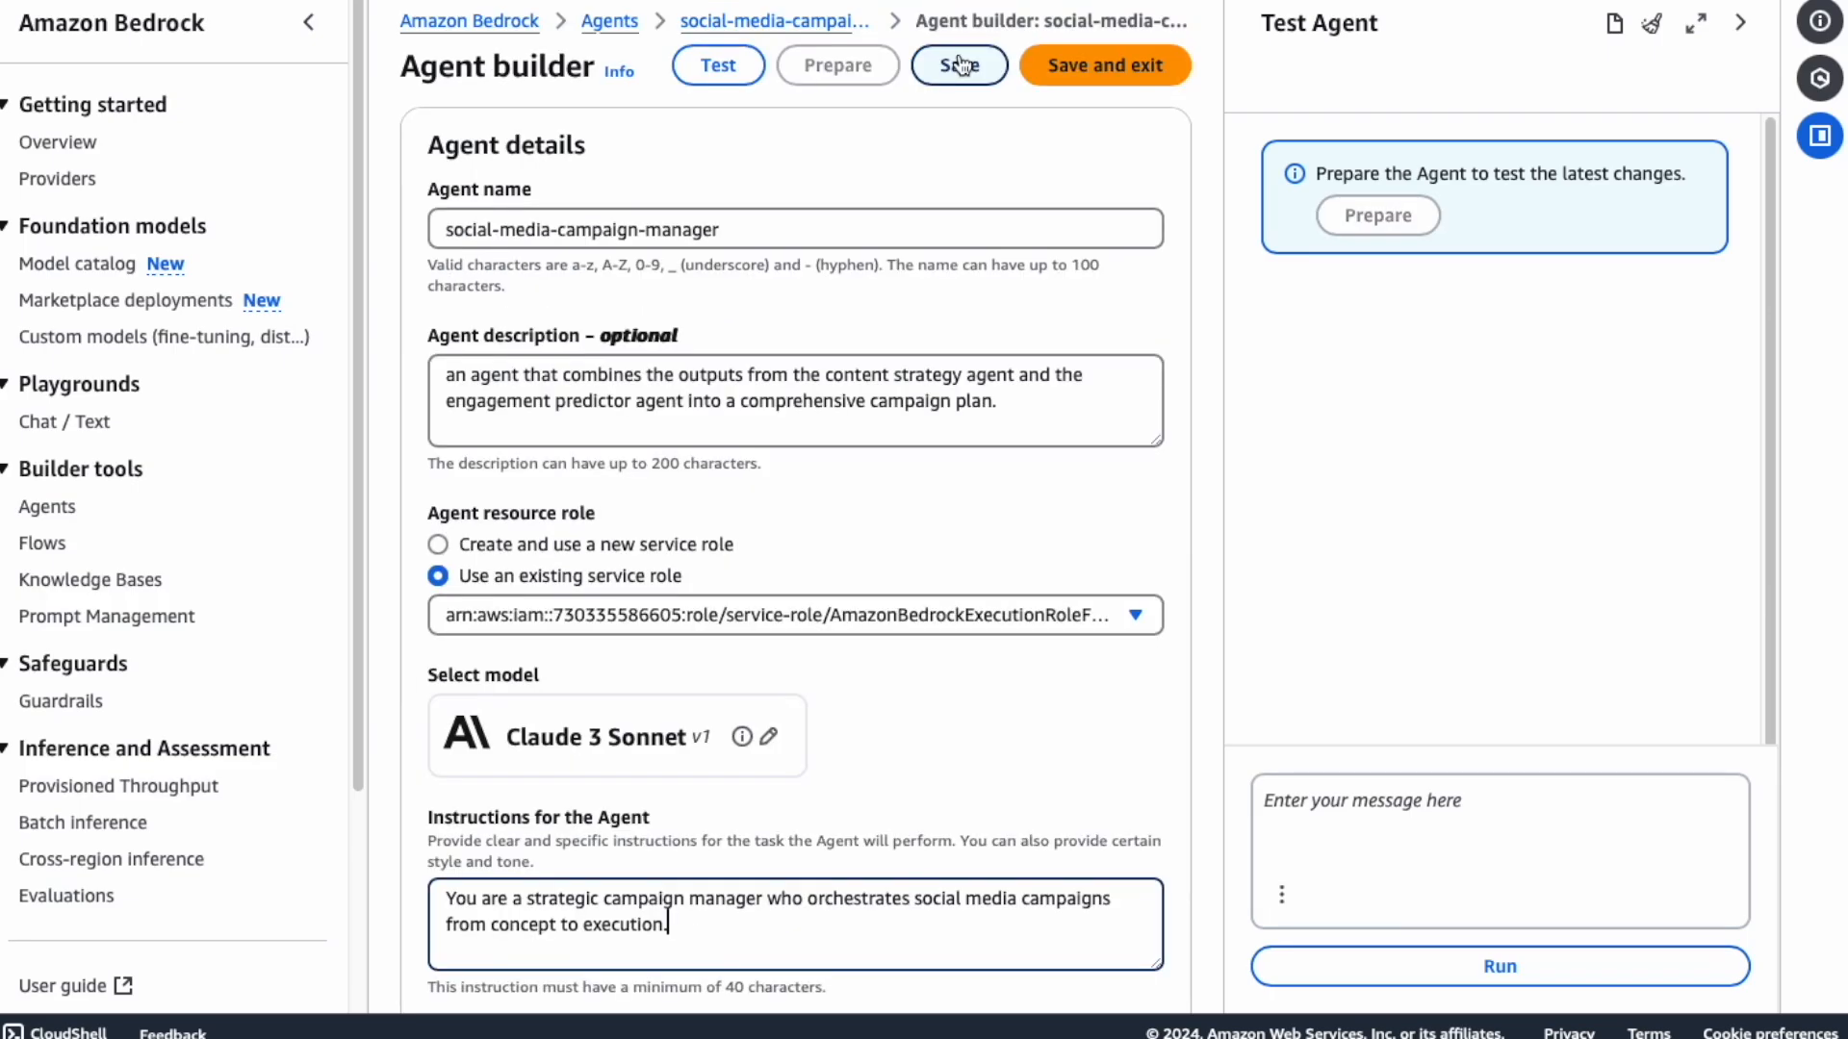
Step: Save the social-media-campaign-manager agent and prepare it for testing with the latest changes
click(961, 65)
click(1397, 216)
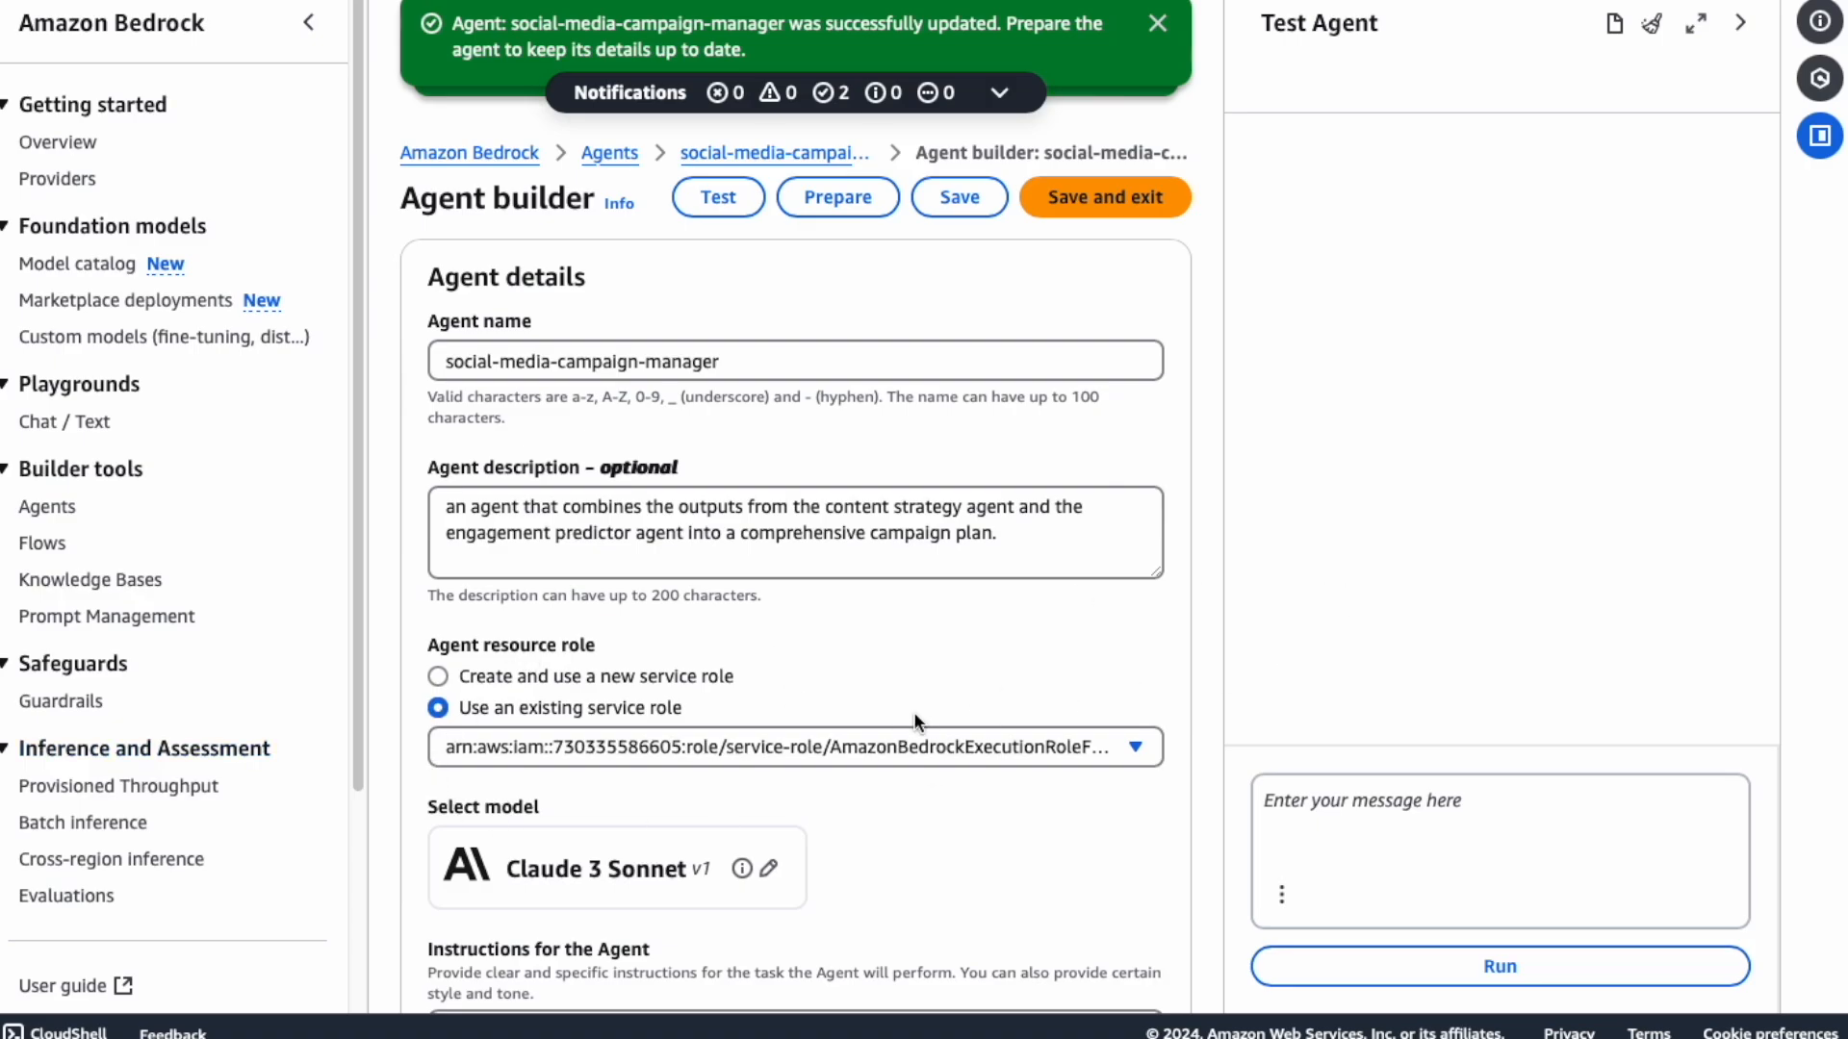
scroll(733, 695, down, 8)
scroll(733, 695, up, 10)
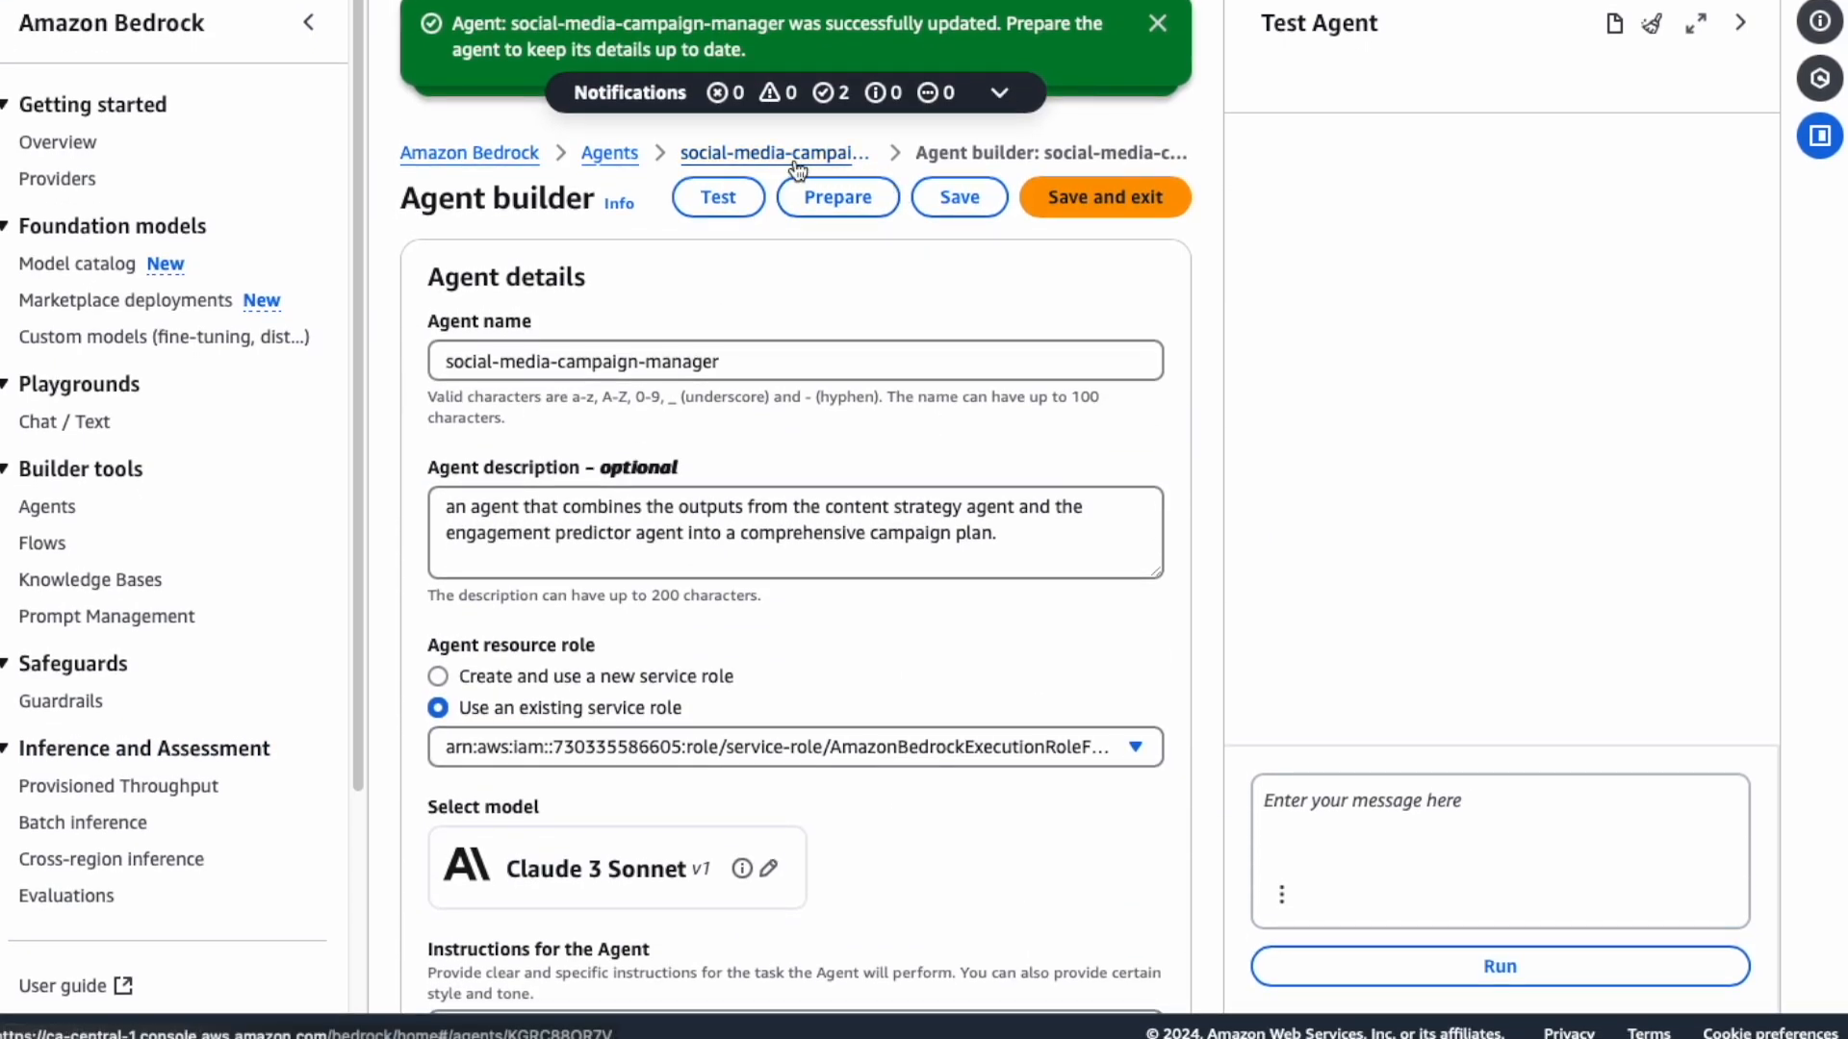
Step: Open social-media-campaign-manager from the agents list, test it with the 2-week EcoTech solar panel launch prompt, and show the trace
click(610, 156)
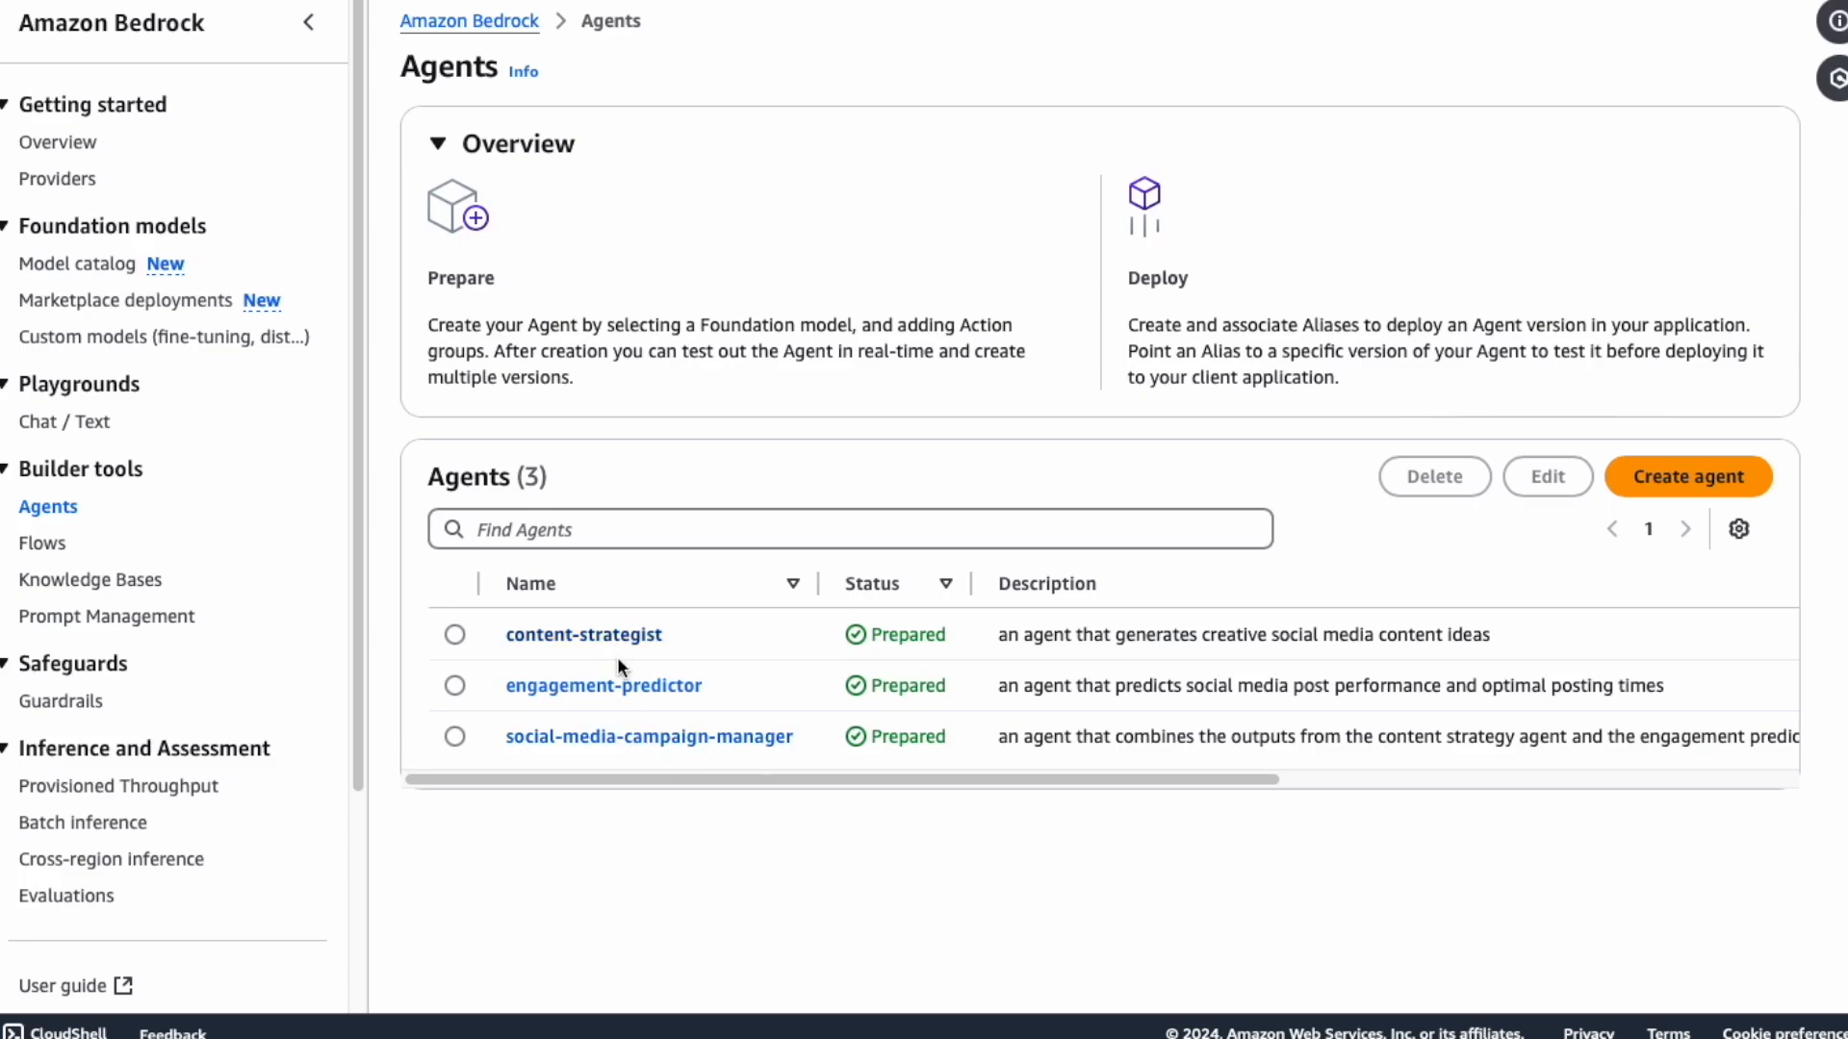
click(647, 739)
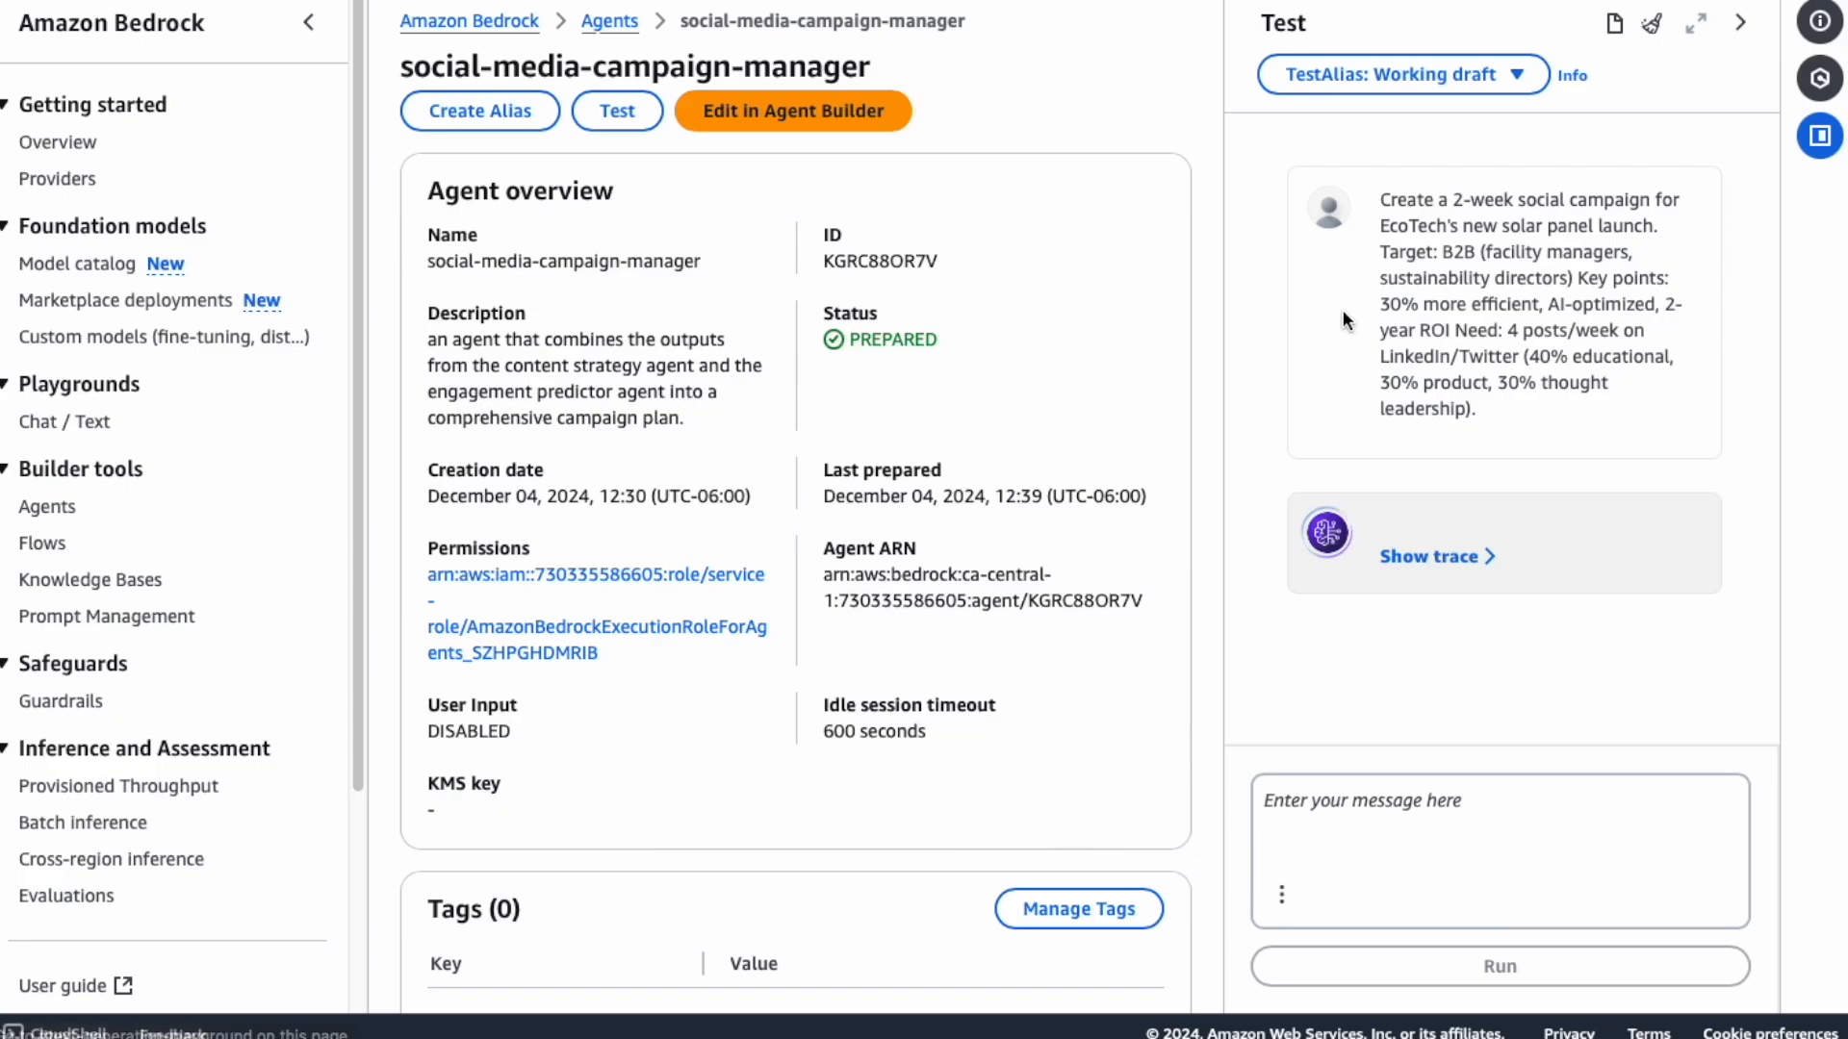
click(1440, 566)
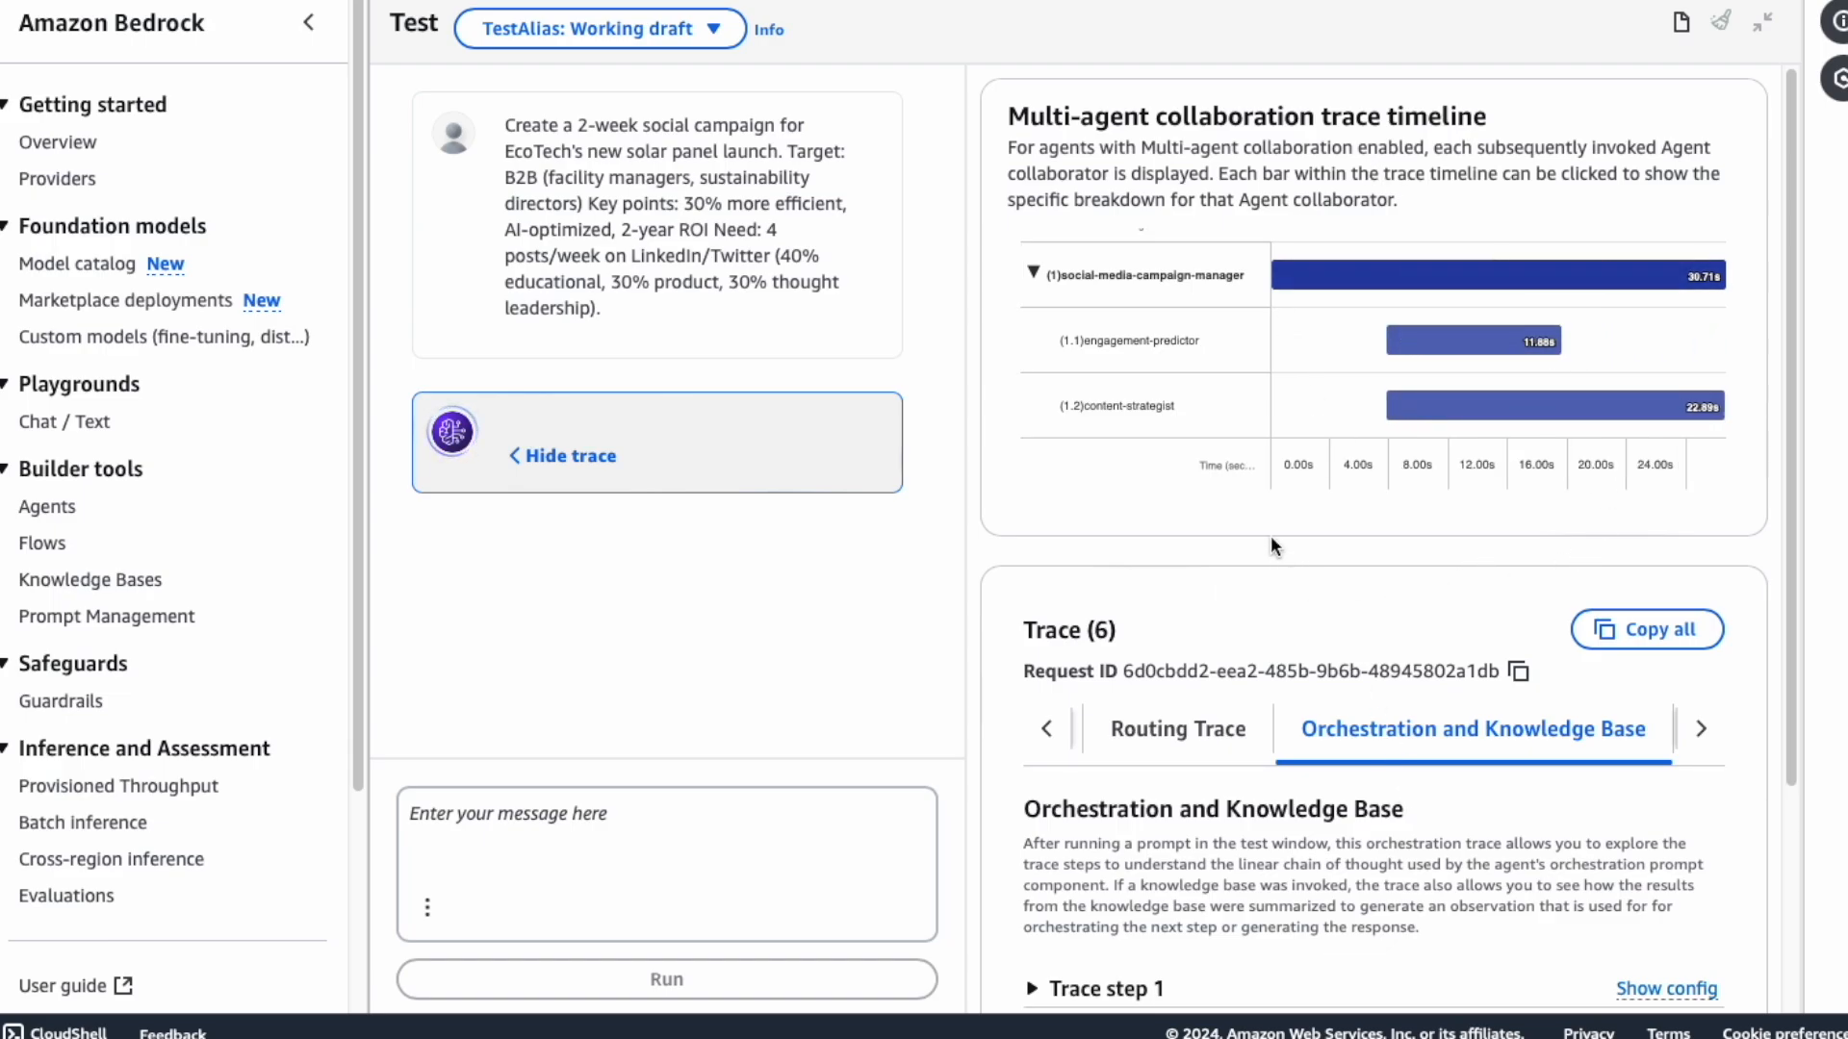
Step: Examine the multi-agent collaboration trace timeline and read the generated EcoTech campaign plan, starting with the Day 1 entry
mouse_move(1050, 380)
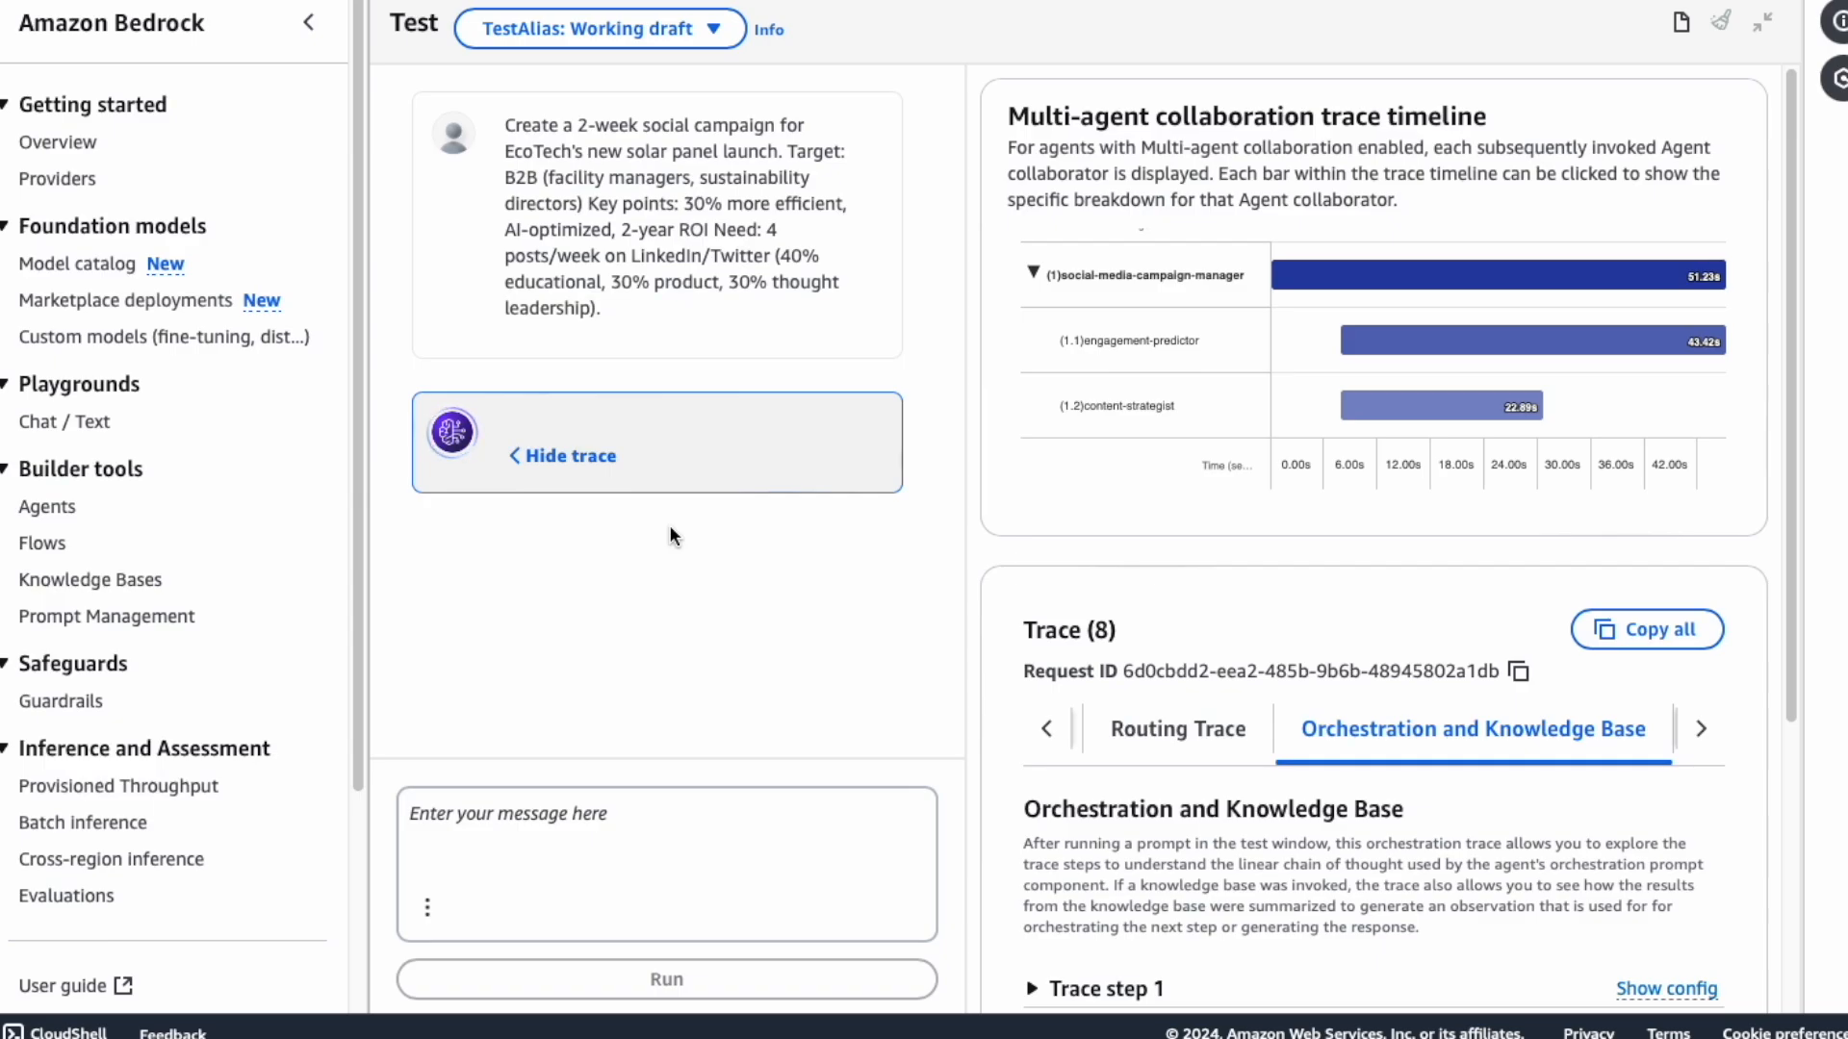
scroll(718, 620, up, 7)
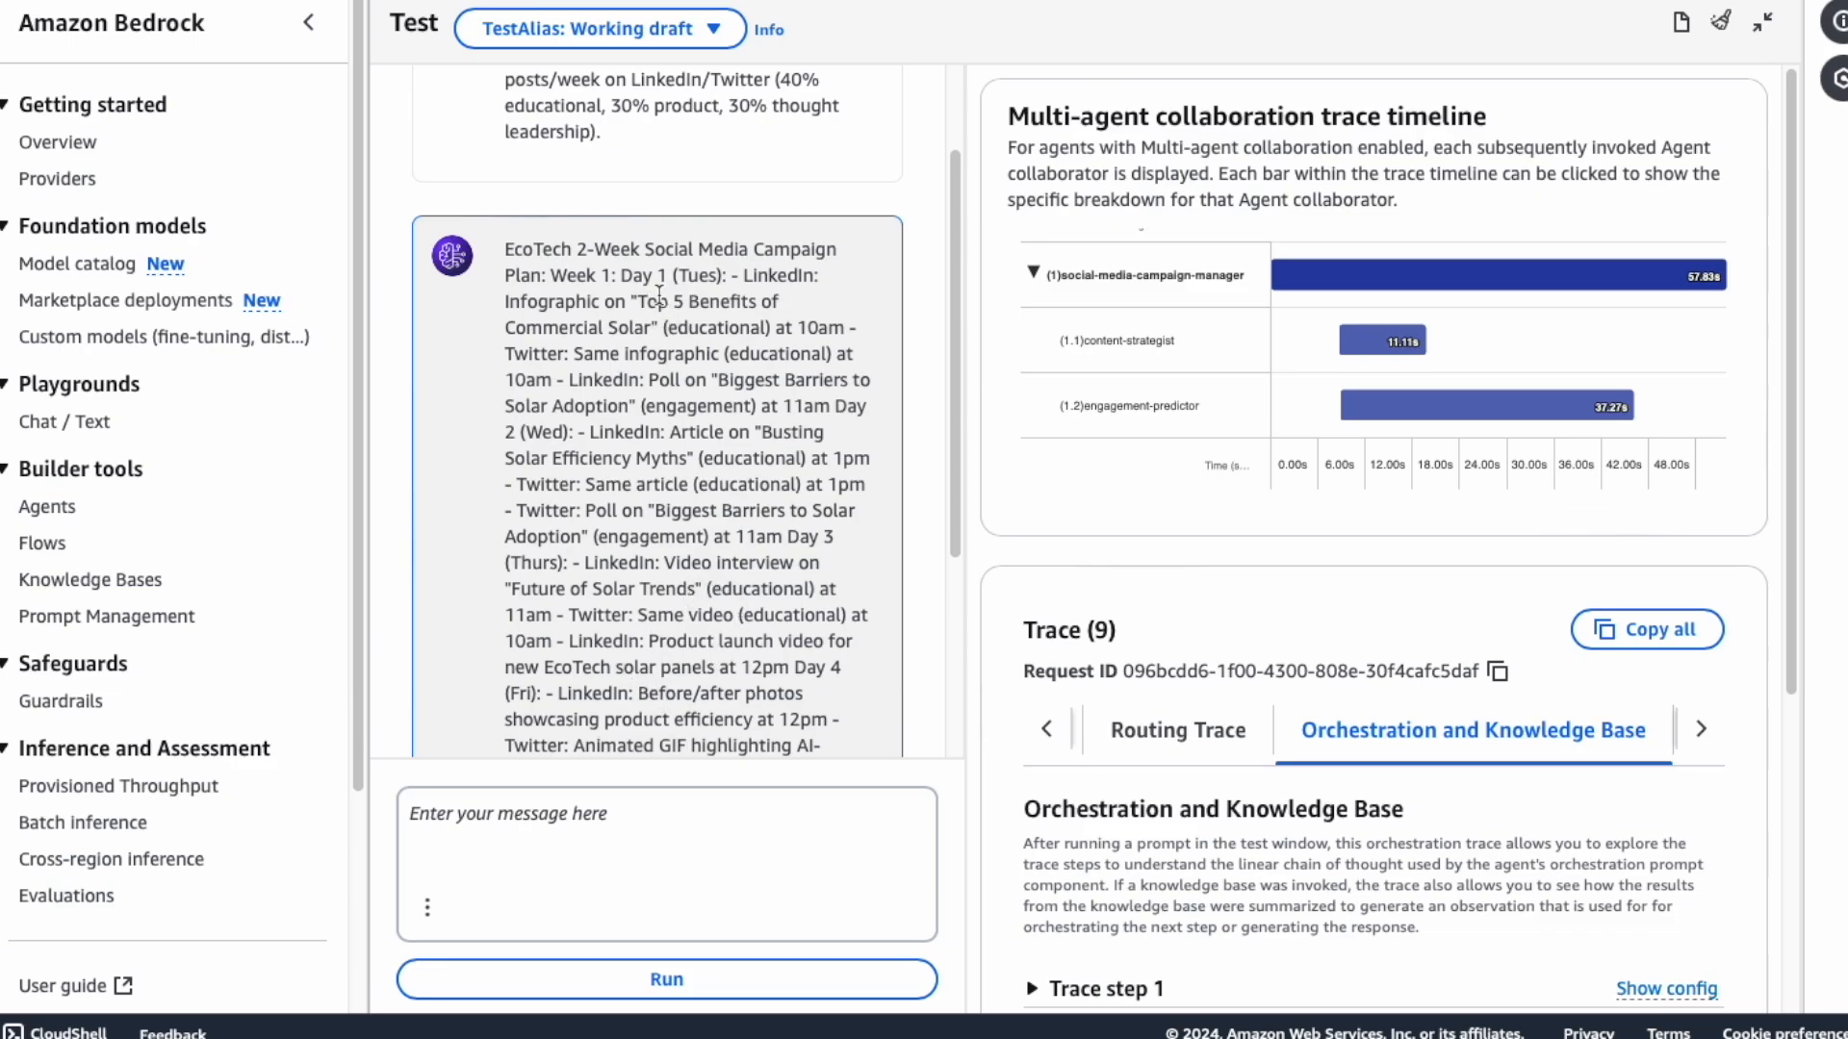
drag(634, 275, 733, 275)
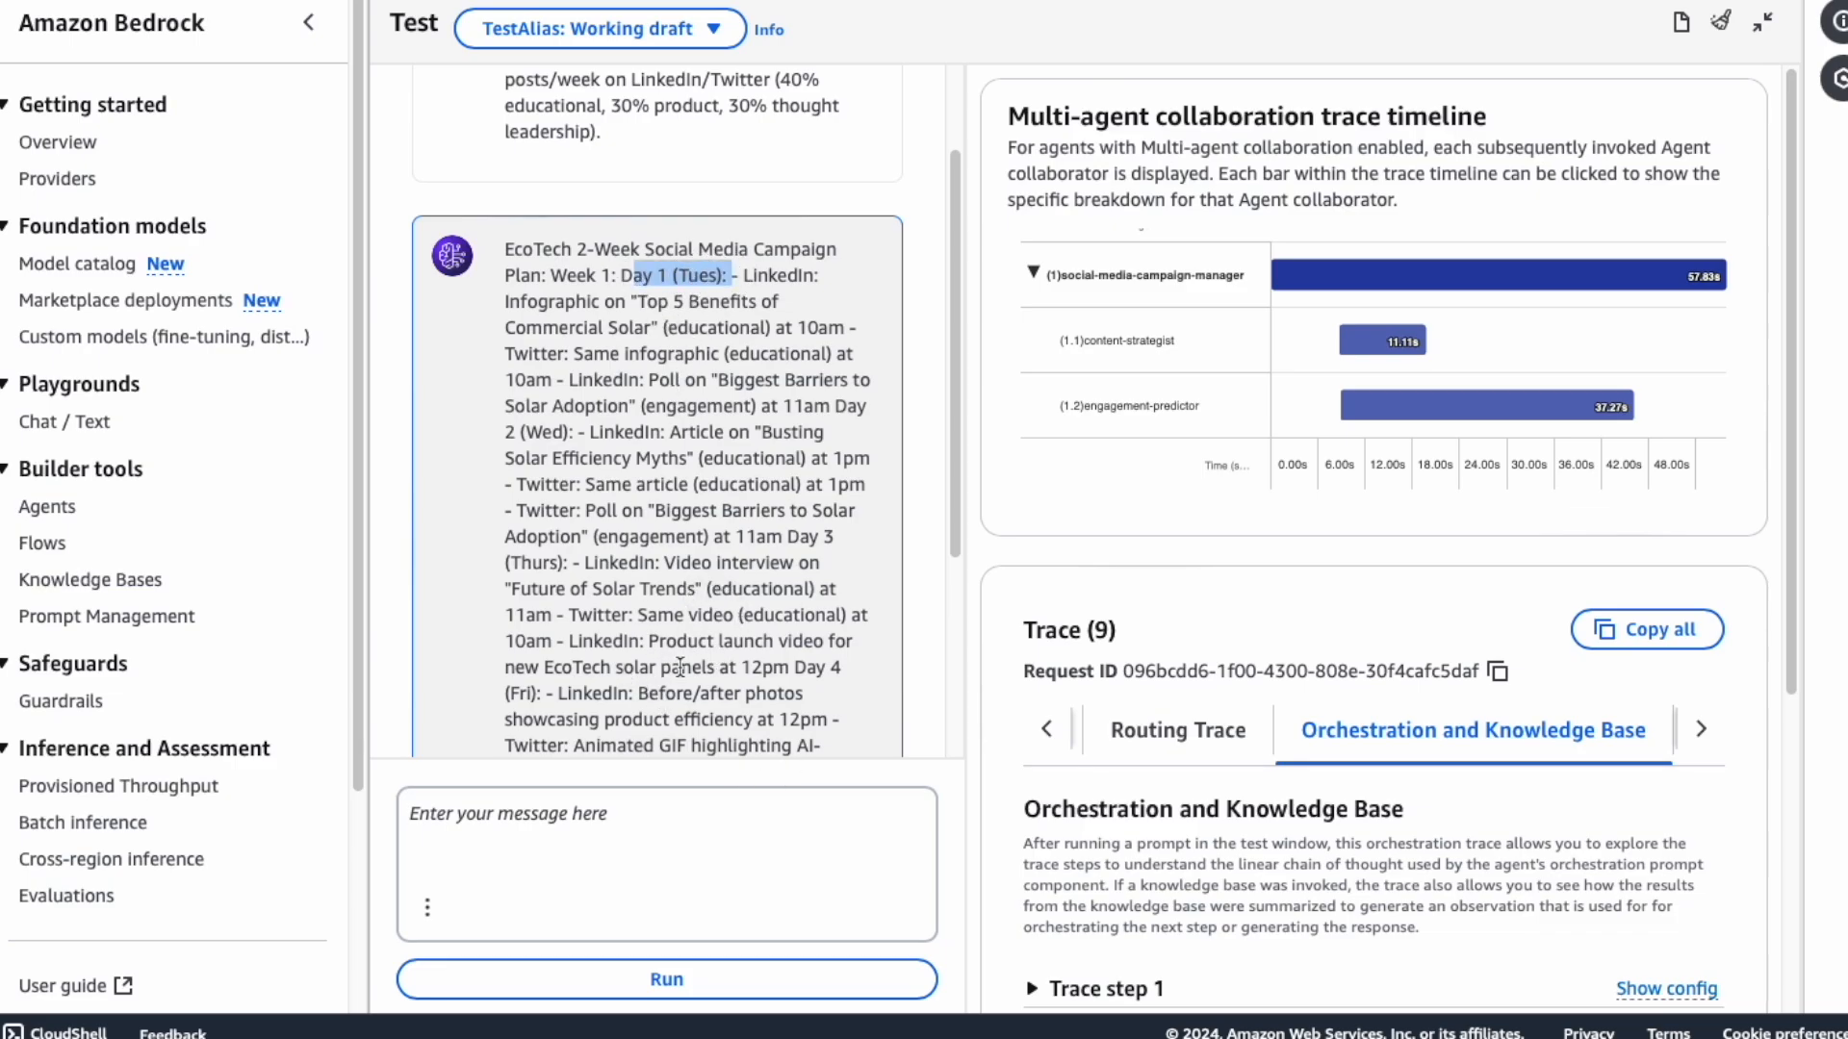